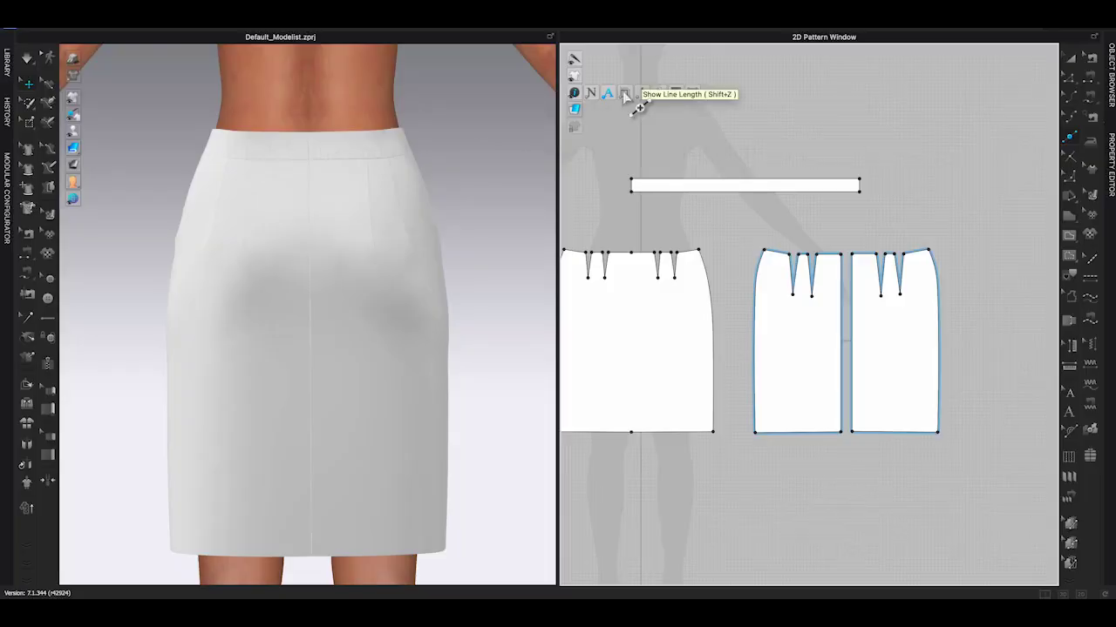
# - Show the pattern line lengths and split the centre-back edge of the back skirt pieces 7 in below the waist
pyautogui.click(624, 94)
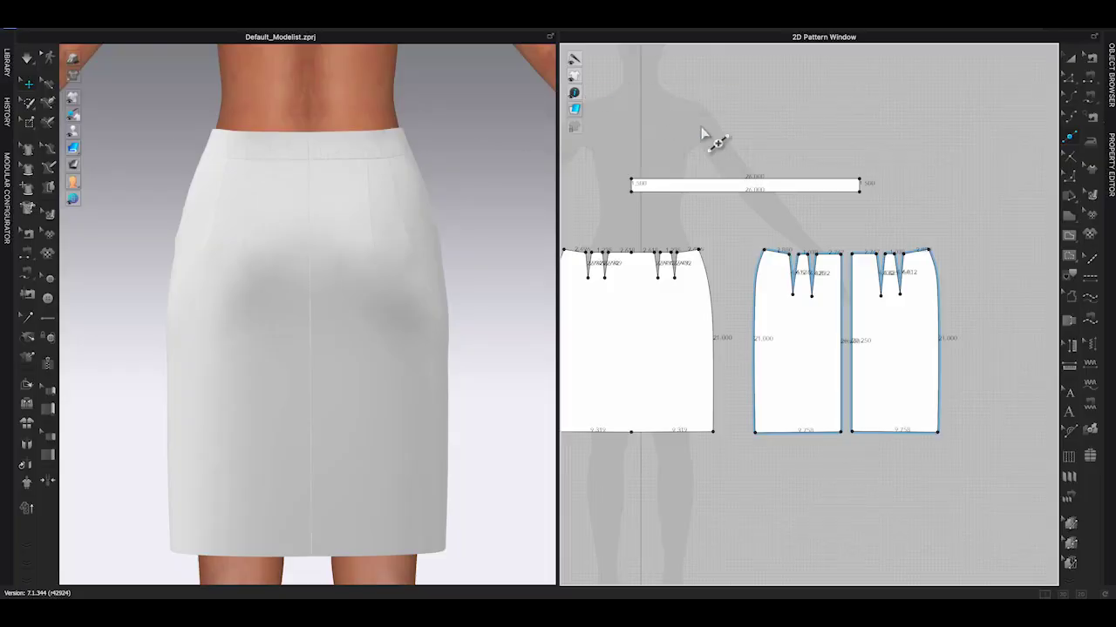
pyautogui.scroll(10, 915, 331)
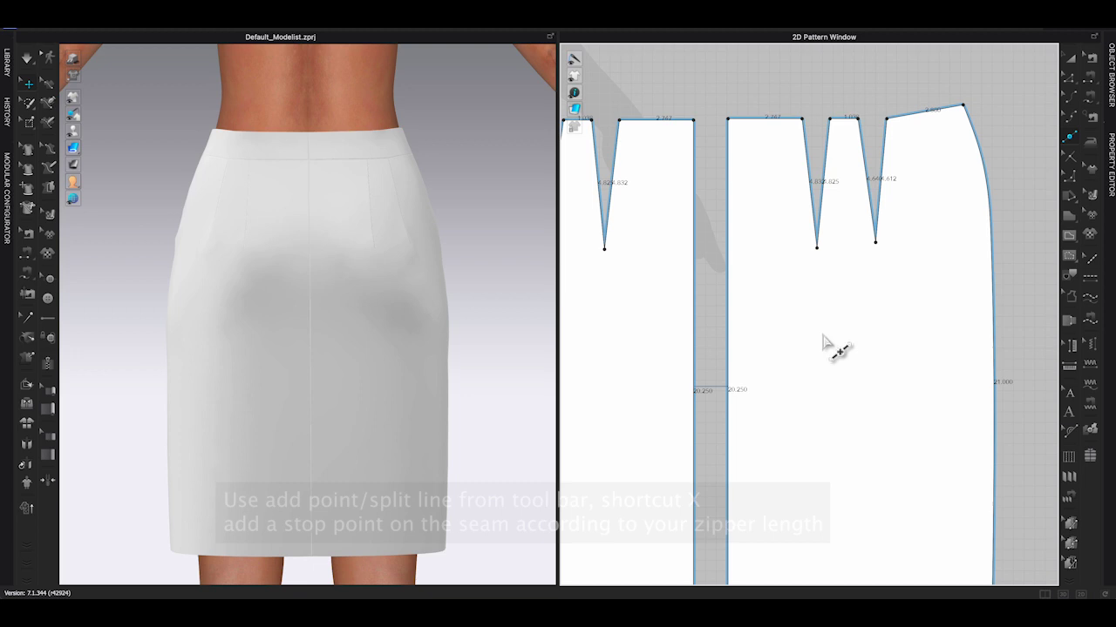
pyautogui.scroll(-1, 822, 348)
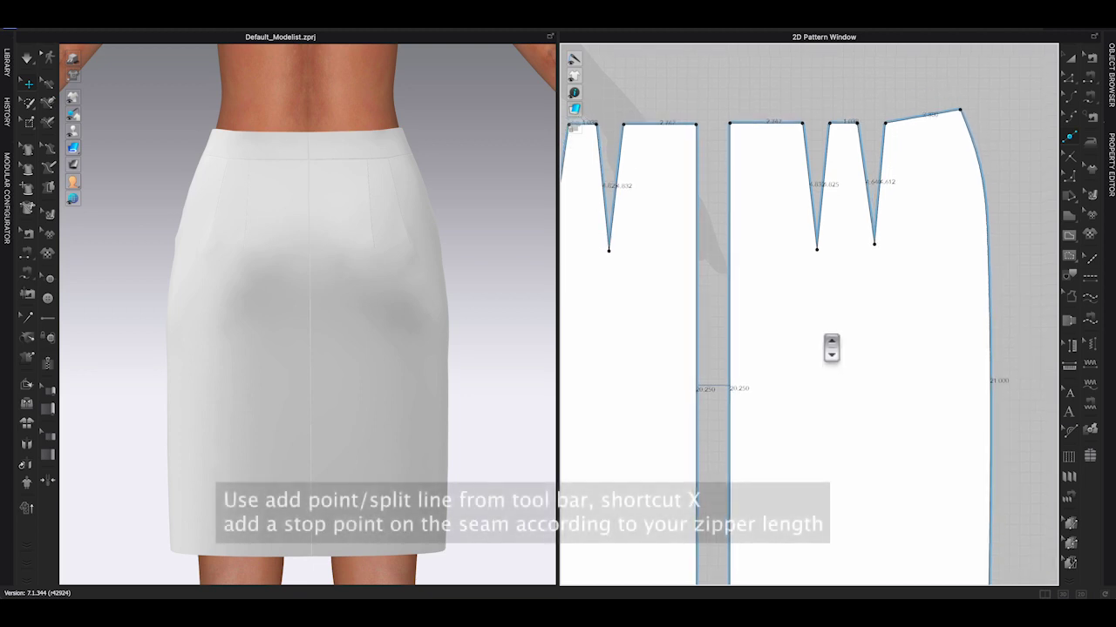
pyautogui.rightClick(696, 333)
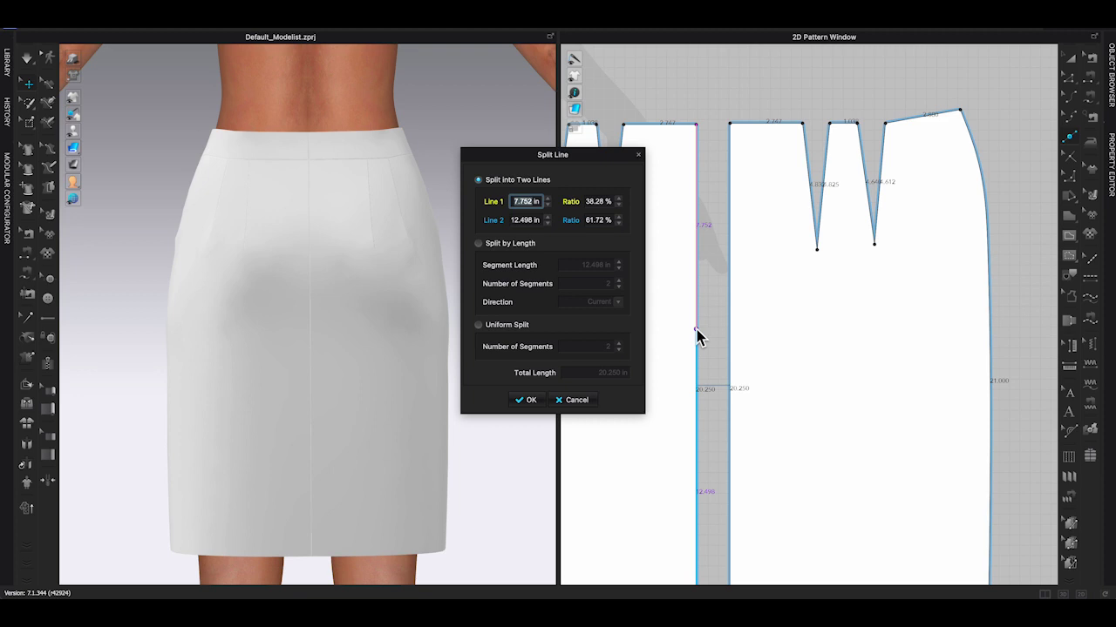
pyautogui.write('7')
pyautogui.press('Return')
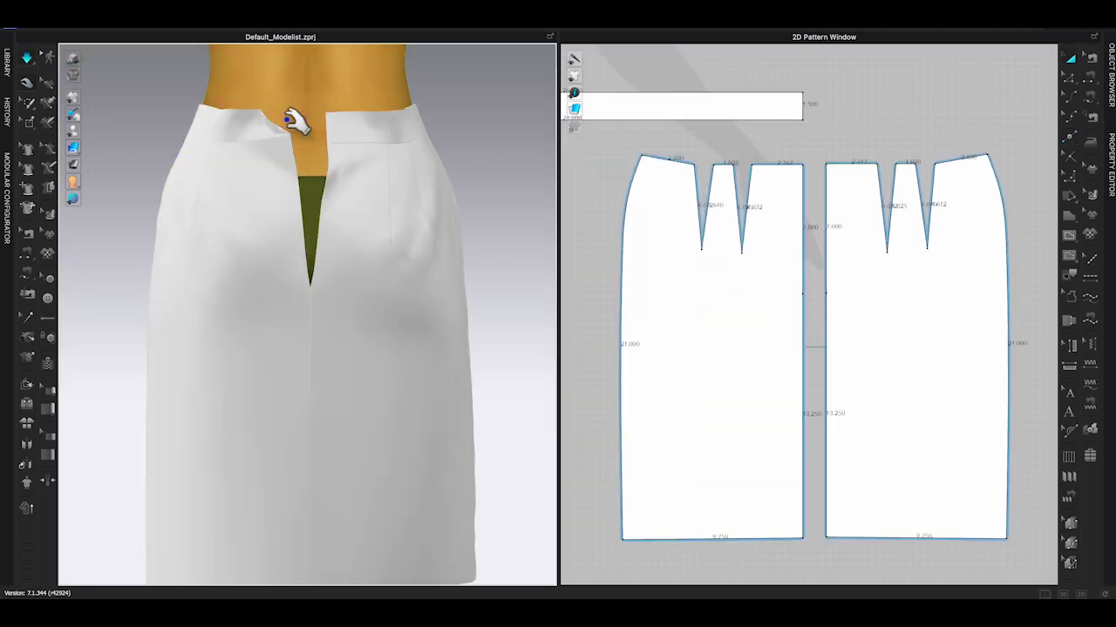
# - Remove the sewing from the 7 in upper section of the centre-back seam and simulate the opening
pyautogui.press('n')
pyautogui.click(292, 192)
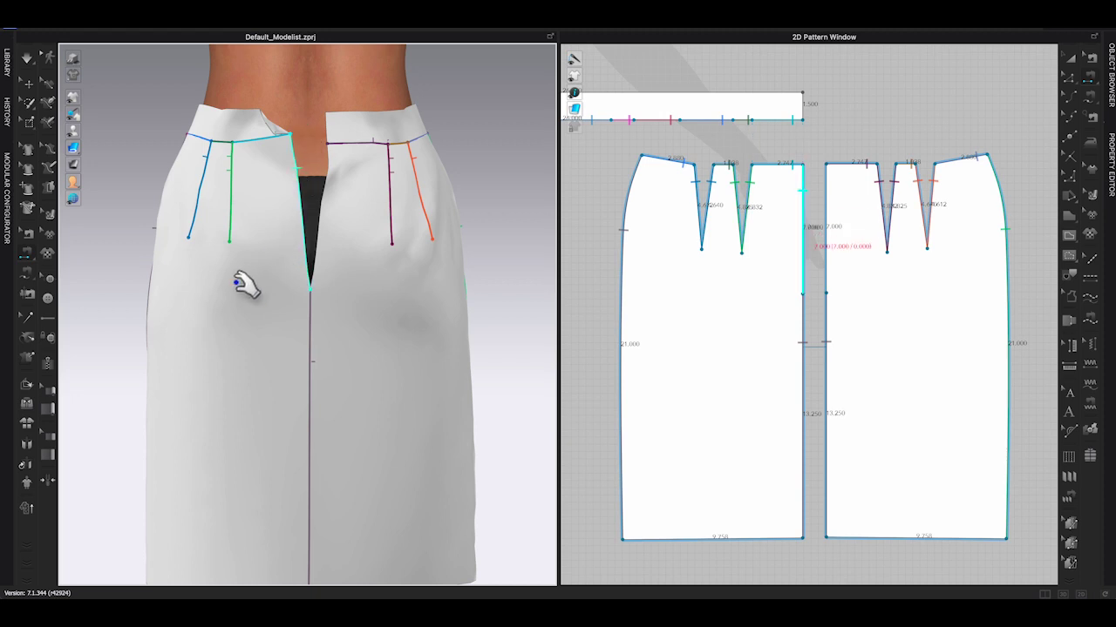
pyautogui.press('space')
pyautogui.press('space')
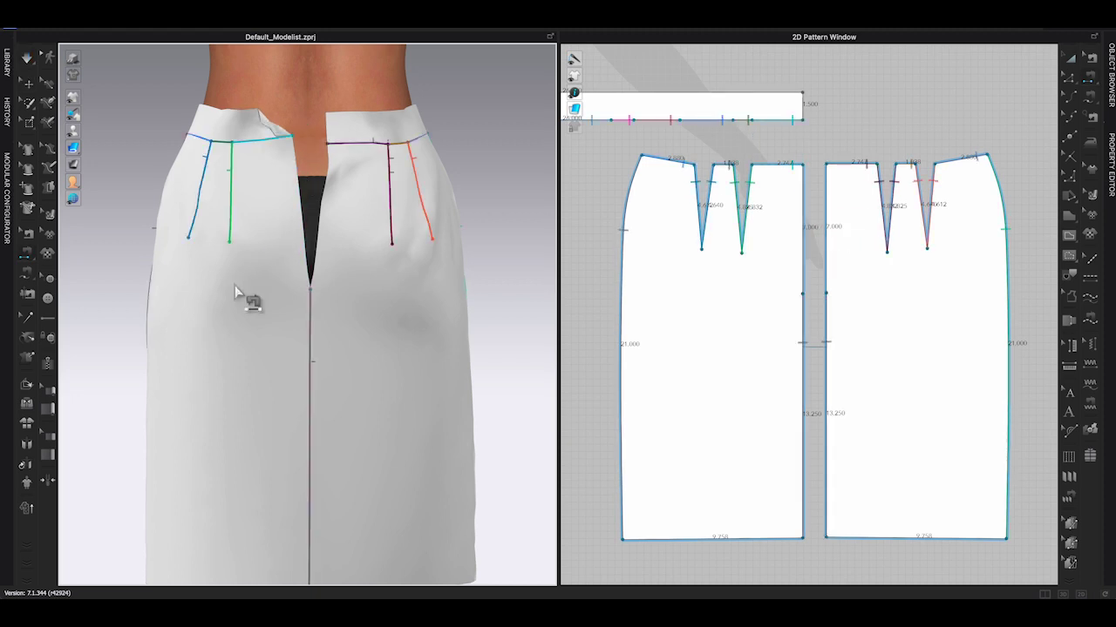
# - Select both back skirt pieces together with the waistband and strengthen them
pyautogui.click(32, 85)
pyautogui.click(237, 337)
pyautogui.keyDown('shift'); pyautogui.click(351, 340); pyautogui.keyUp('shift')
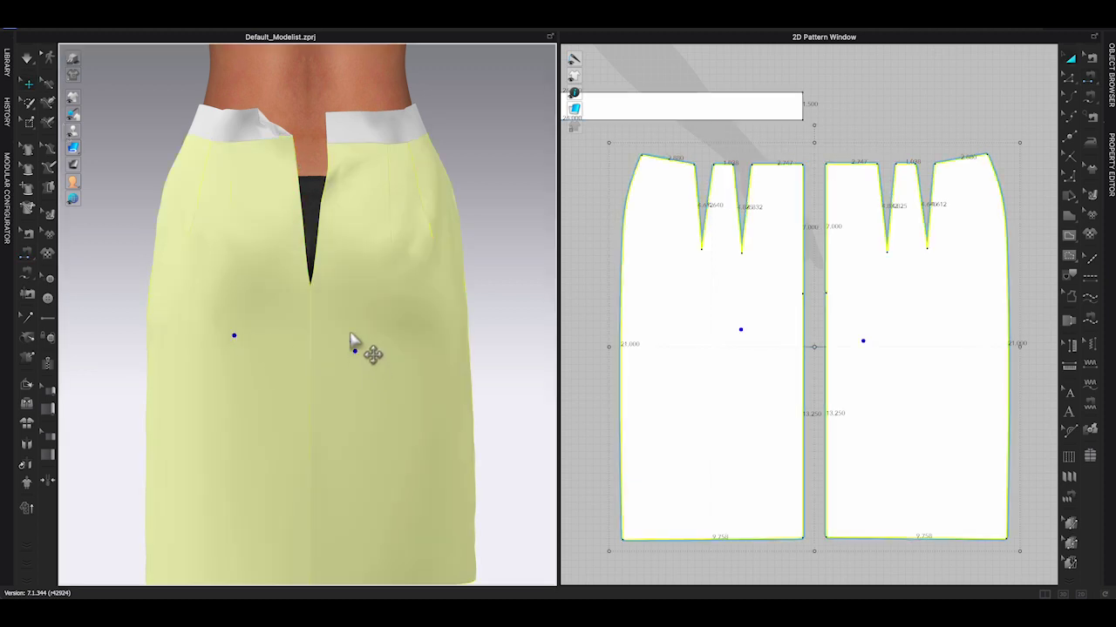
pyautogui.keyDown('shift'); pyautogui.click(255, 138); pyautogui.keyUp('shift')
pyautogui.rightClick(249, 131)
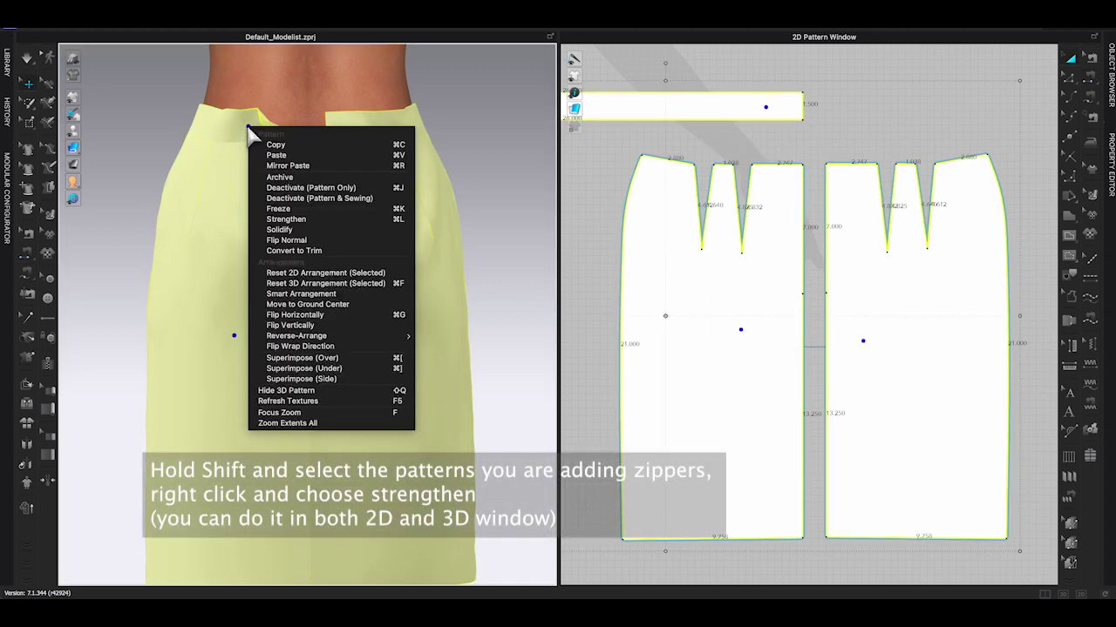
pyautogui.click(286, 219)
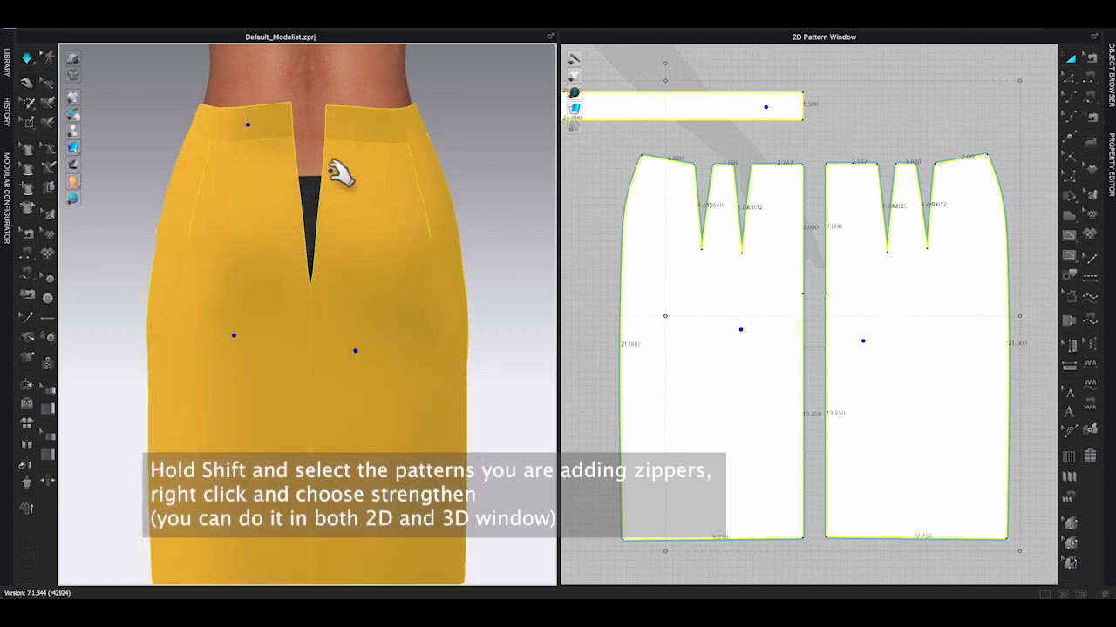
# - Simulate the strengthened skirt, tug the fabric beside the back opening into place, and clear the selection
pyautogui.press('space')
pyautogui.press('space')
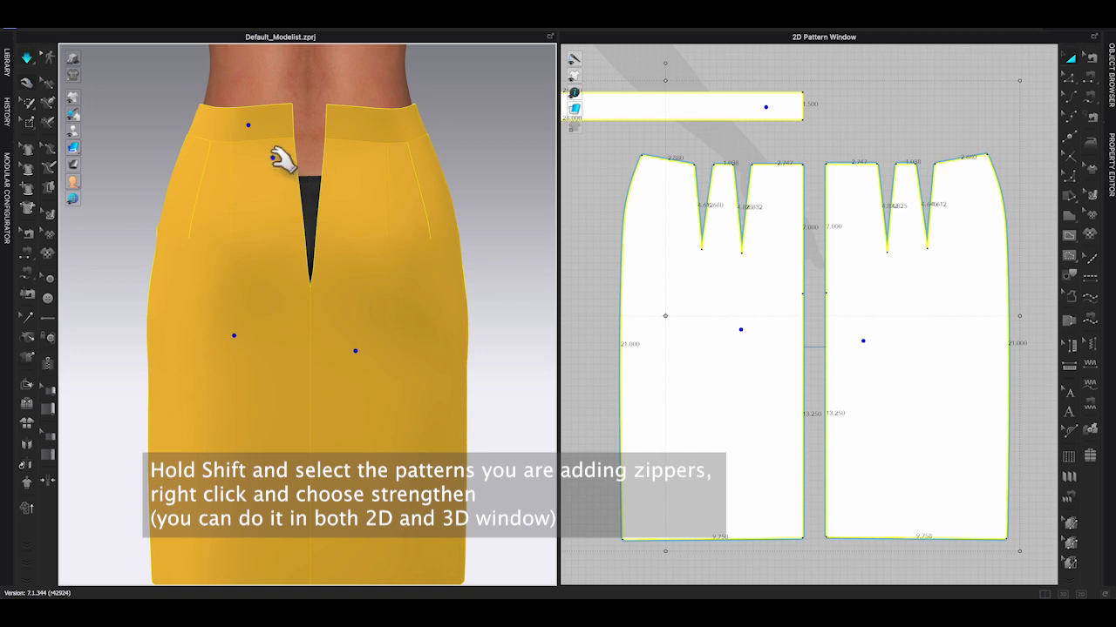
pyautogui.moveTo(273, 158); pyautogui.dragTo(279, 165)
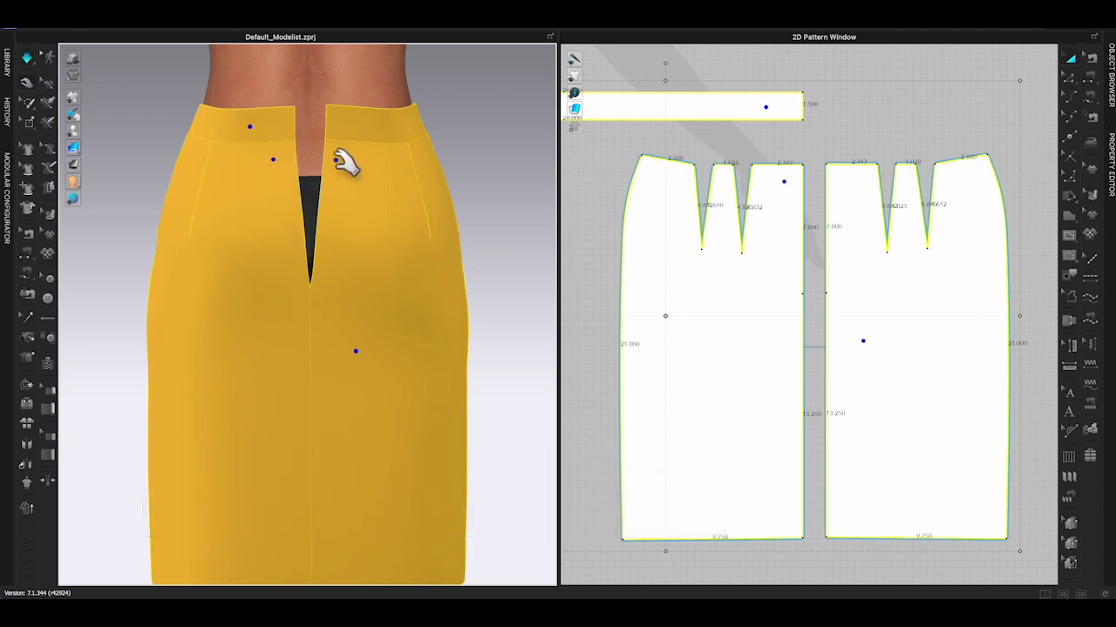
pyautogui.click(413, 158)
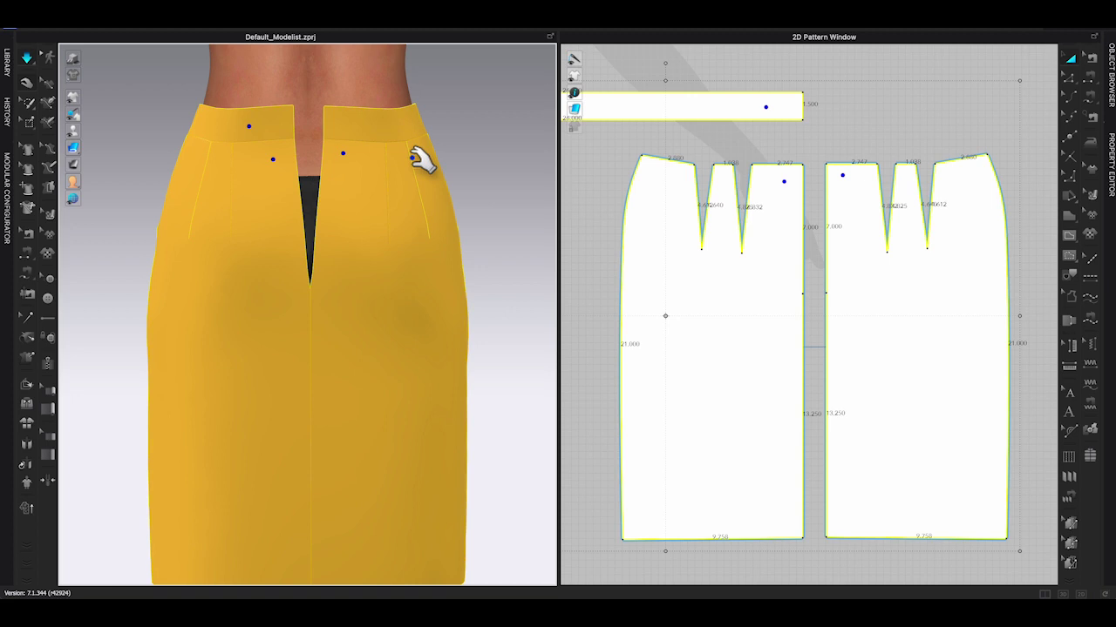
pyautogui.press('space')
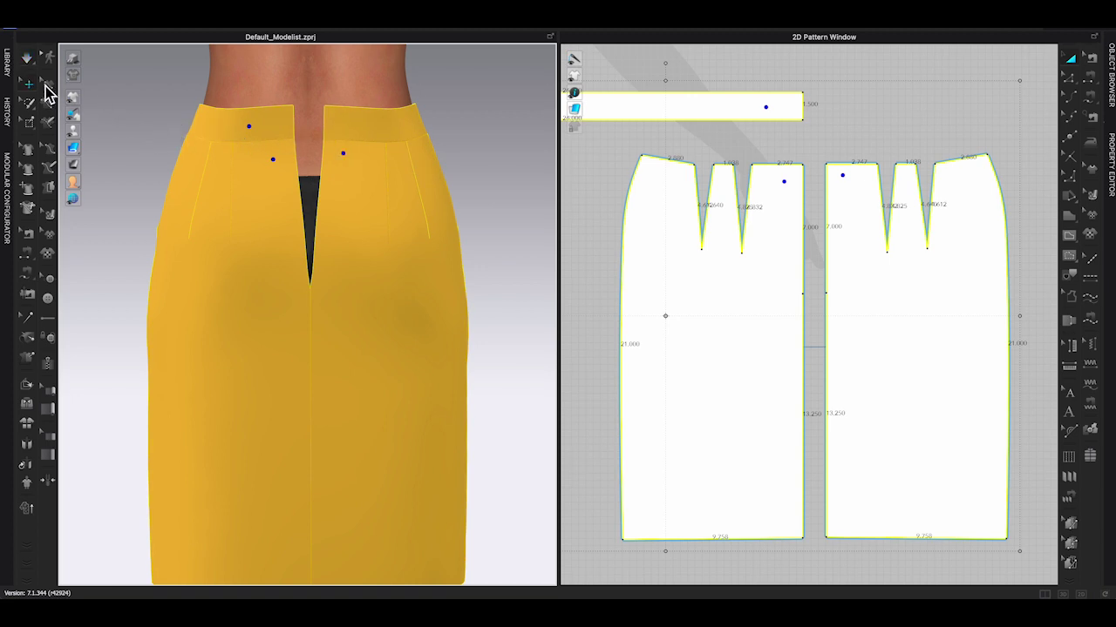
pyautogui.click(144, 113)
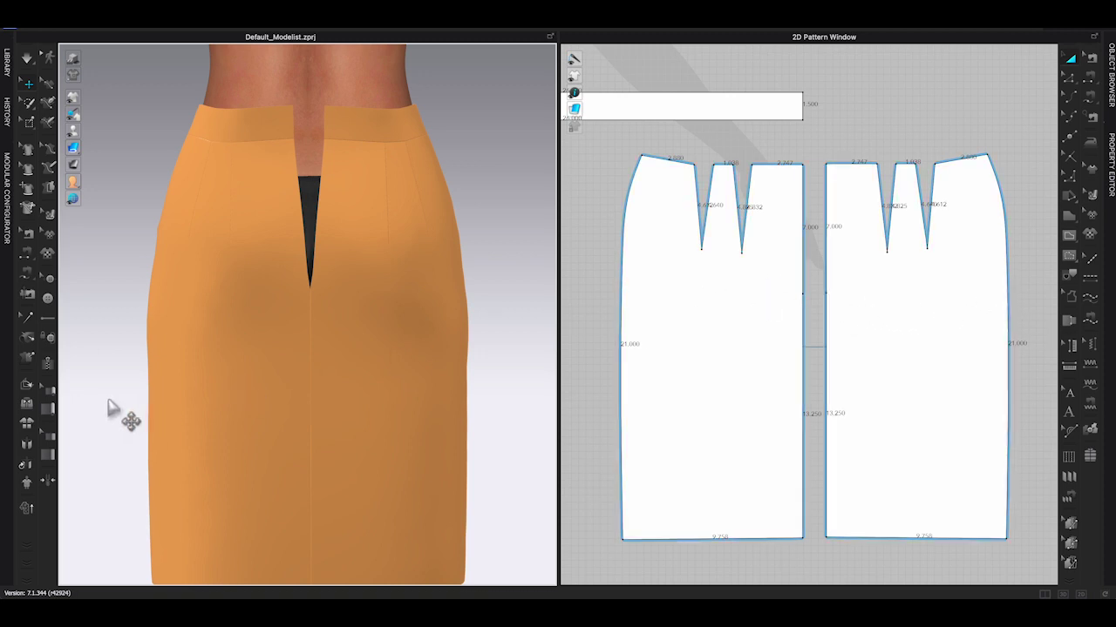
# - Draw a zipper's first side on the 2D pattern along the waistband end and left back piece's centre-back edge to the split point
pyautogui.click(53, 368)
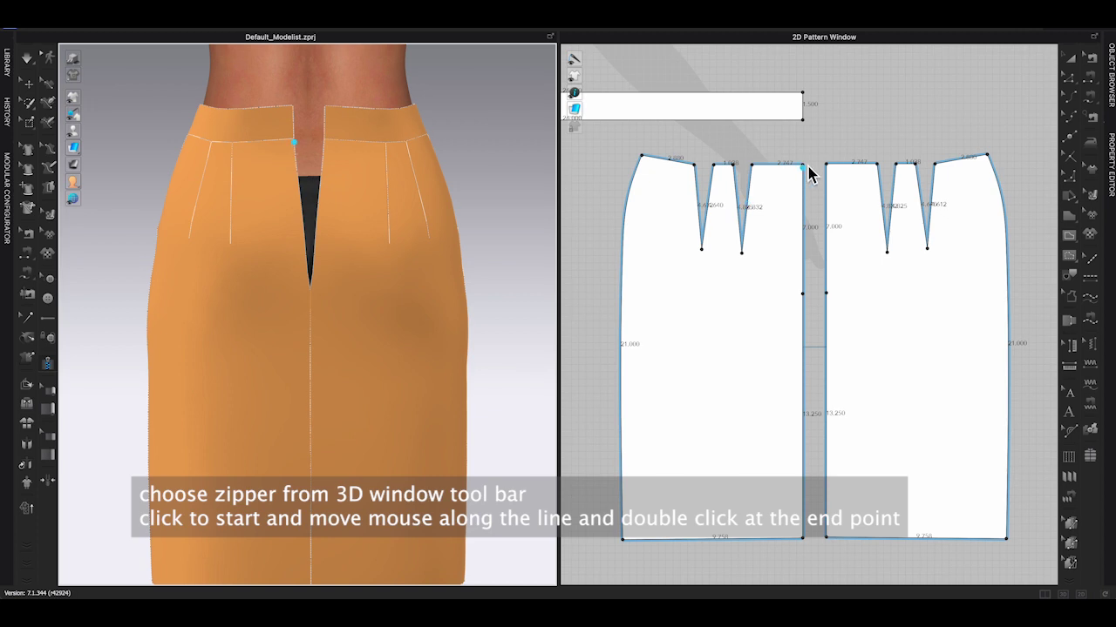
pyautogui.click(804, 106)
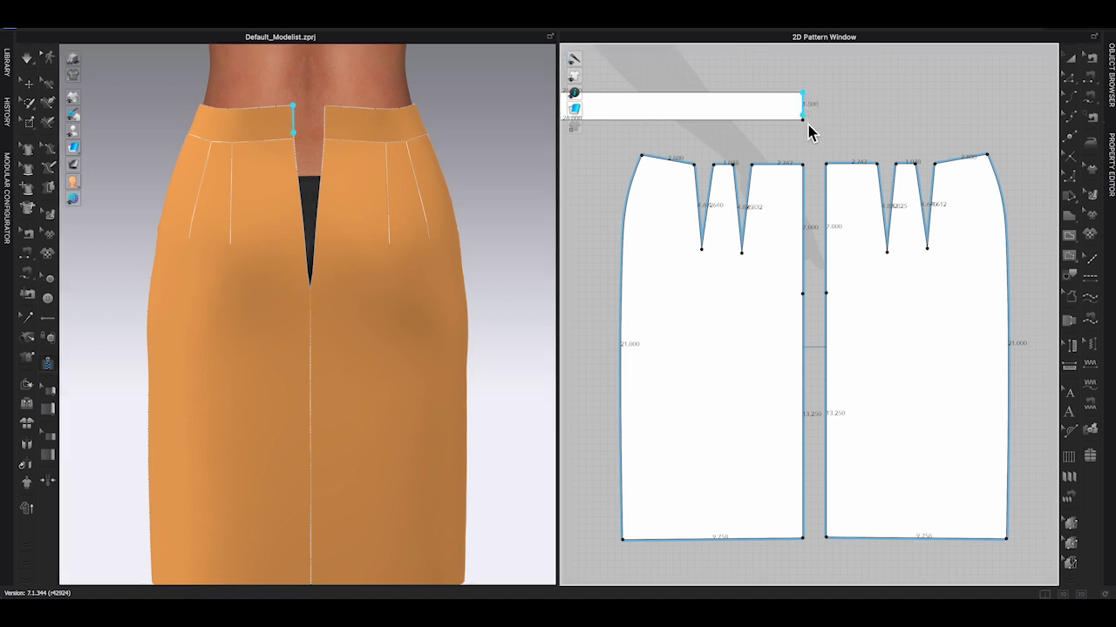
pyautogui.click(807, 174)
pyautogui.click(810, 298)
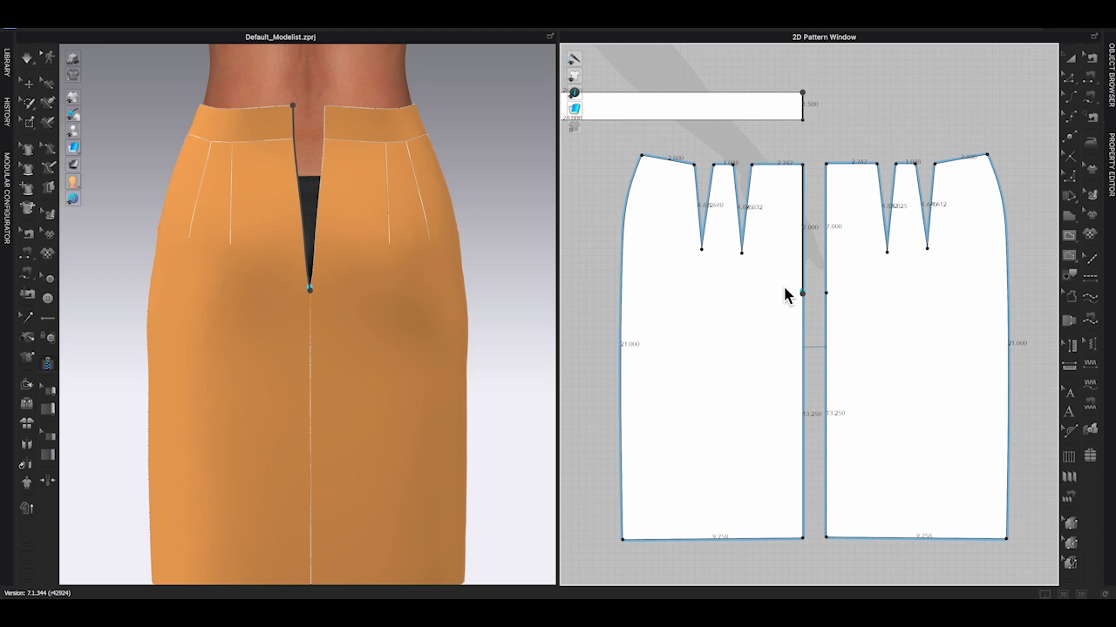
# - Draw the zipper's second side on the 2D pattern along the other waistband end and the right back piece to its split point
pyautogui.scroll(-5, 787, 296)
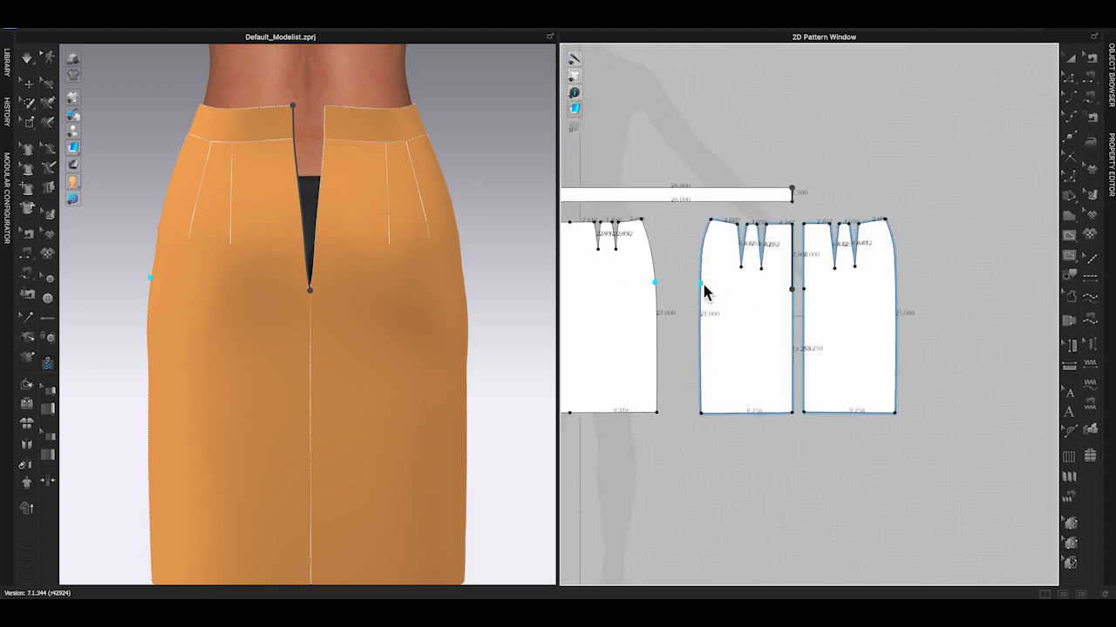
pyautogui.moveTo(706, 293); pyautogui.dragTo(768, 295, button='middle')
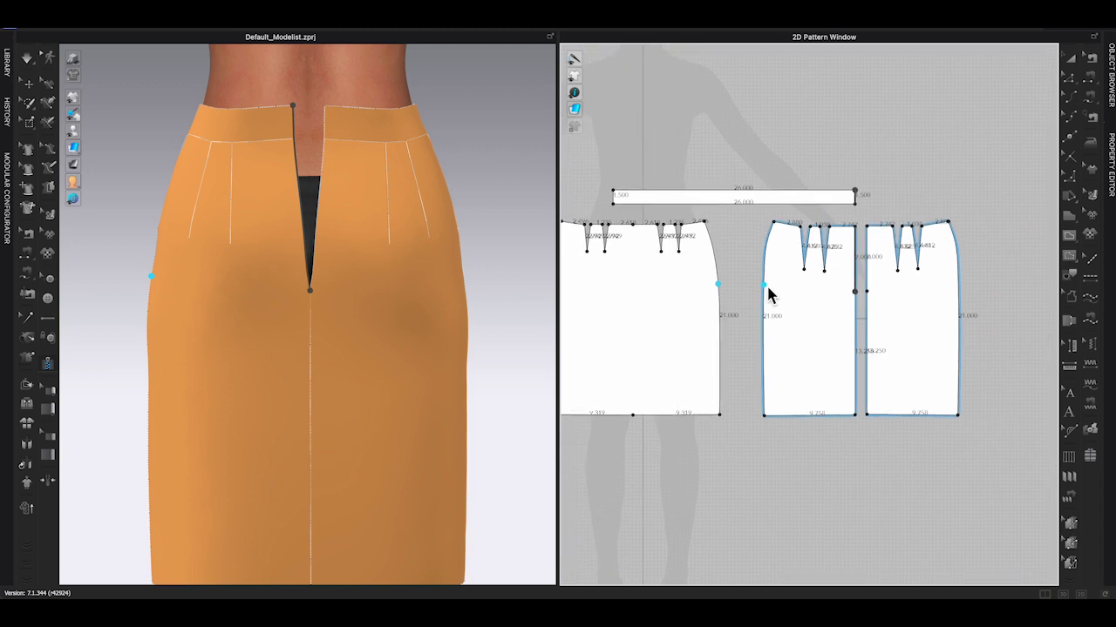
pyautogui.click(615, 199)
pyautogui.click(867, 293)
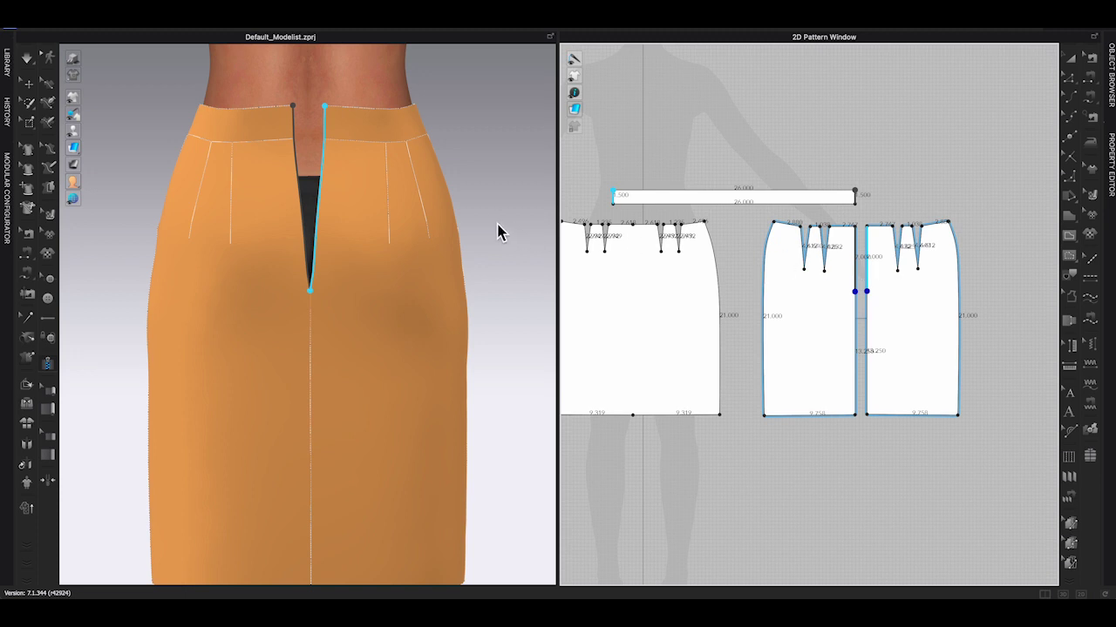
# - Simulate the skirt with the zipper closed, and undo the simulation and the zipper
pyautogui.press('space')
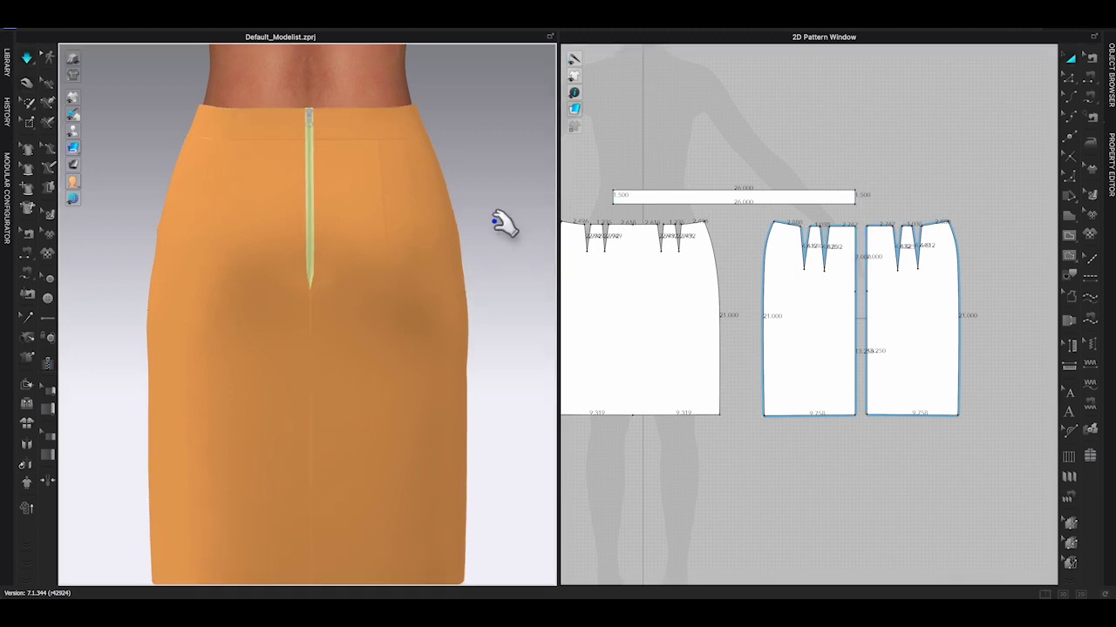
pyautogui.press('b')
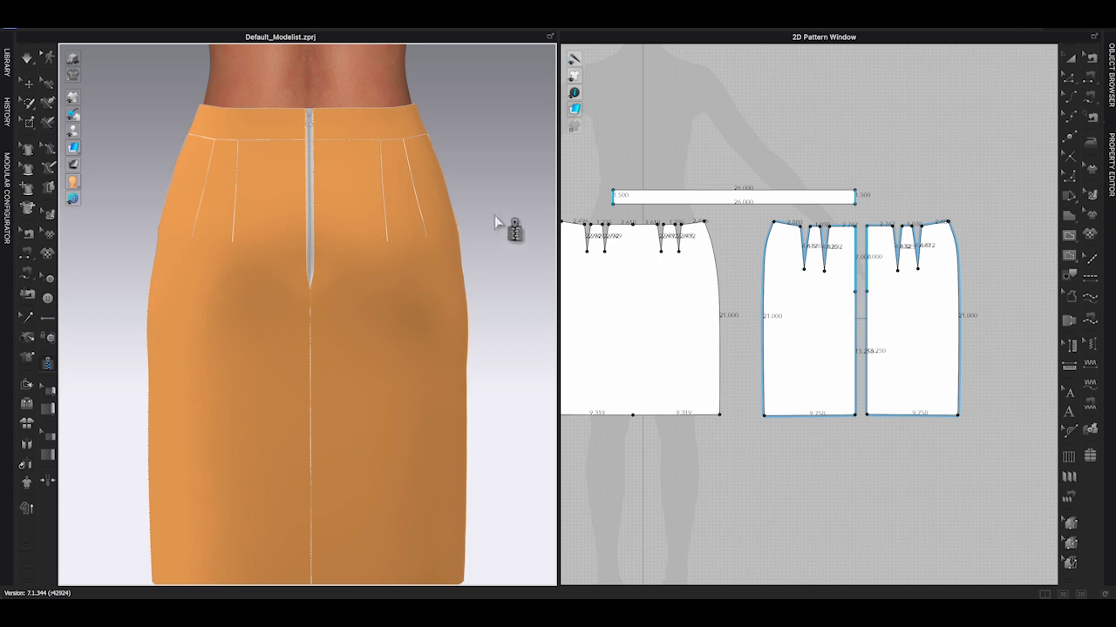
pyautogui.press('super+z')
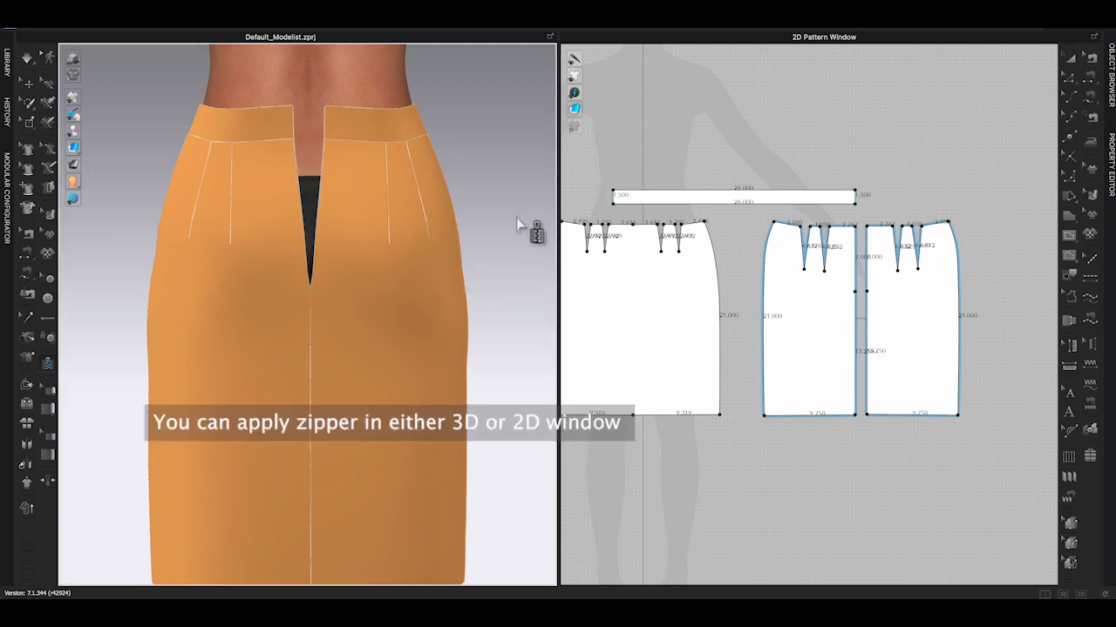
# - Create the zipper on the 3D garment along both edges of the back opening, from waistband top to split point, and simulate it closed
pyautogui.click(293, 108)
pyautogui.doubleClick(309, 293)
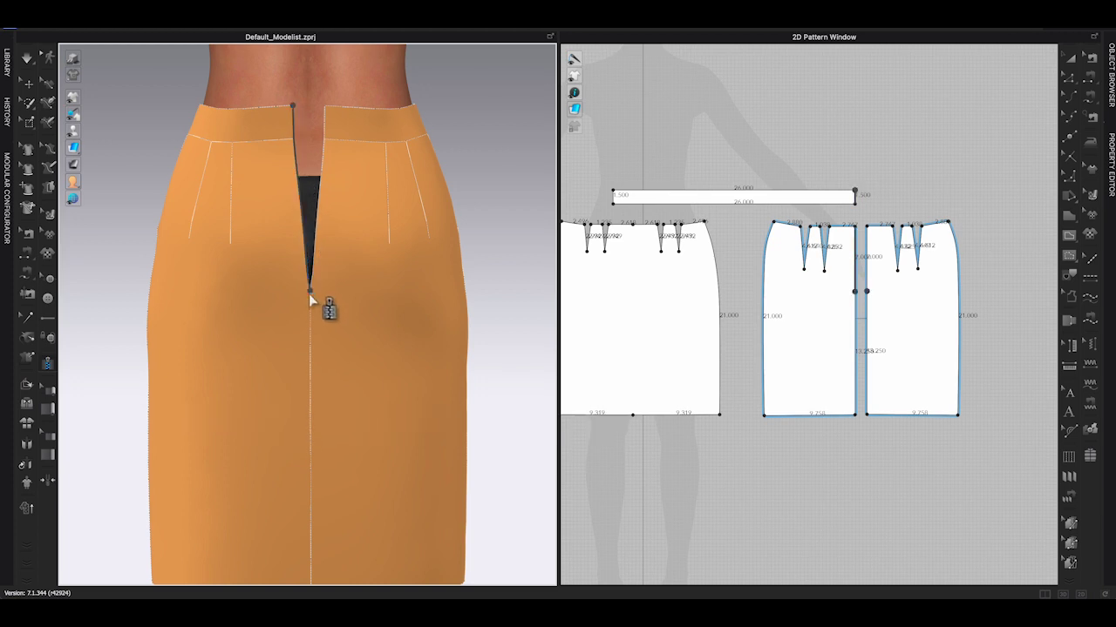
pyautogui.click(325, 107)
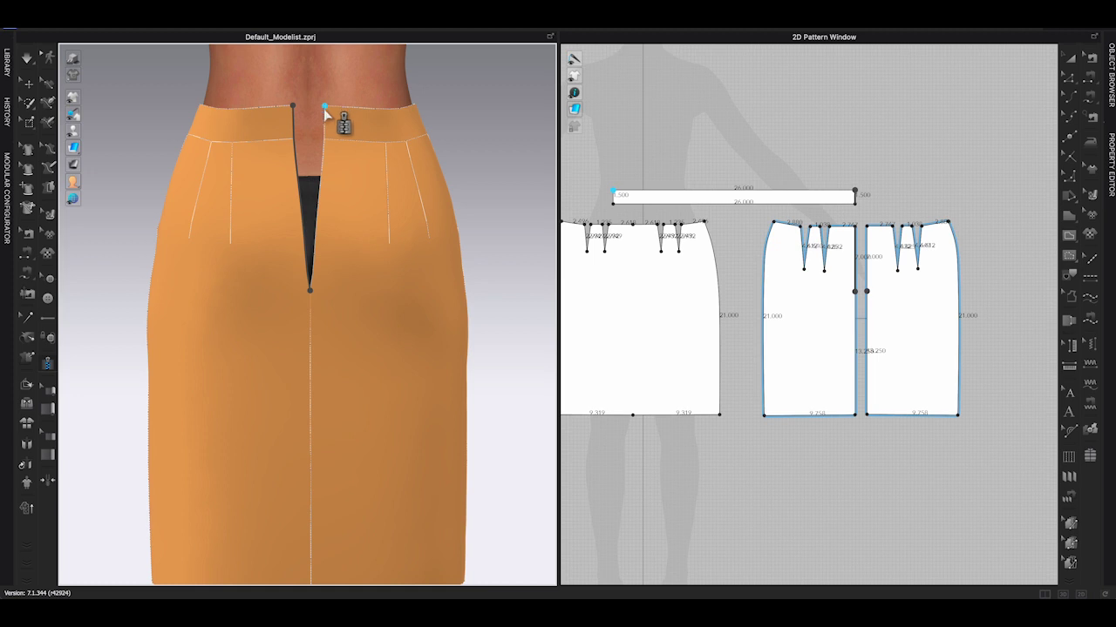
pyautogui.doubleClick(309, 292)
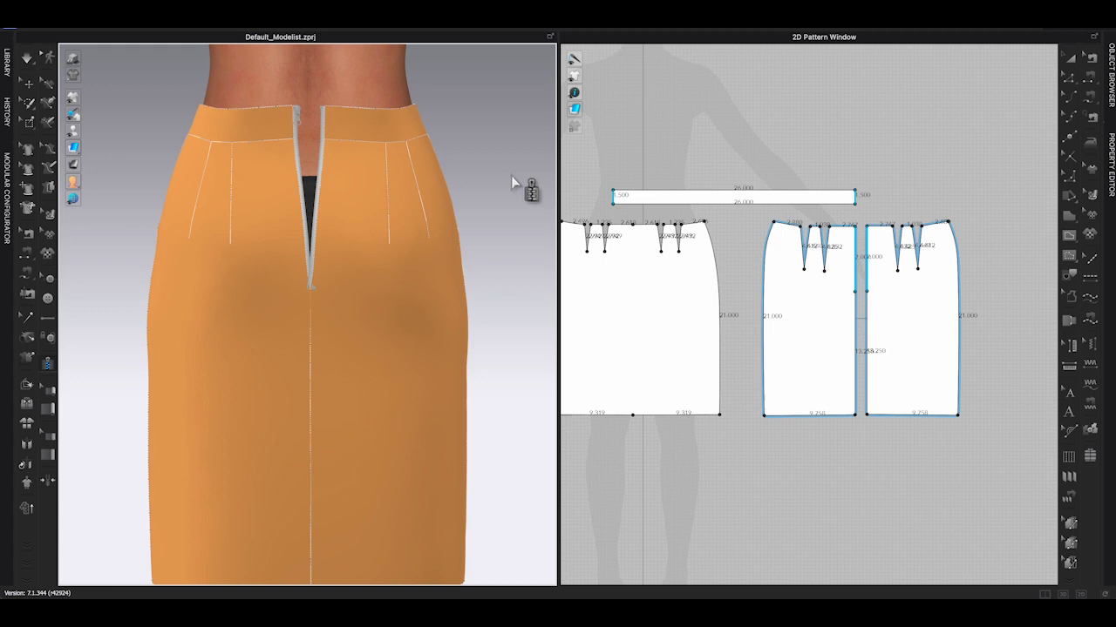
pyautogui.press('space')
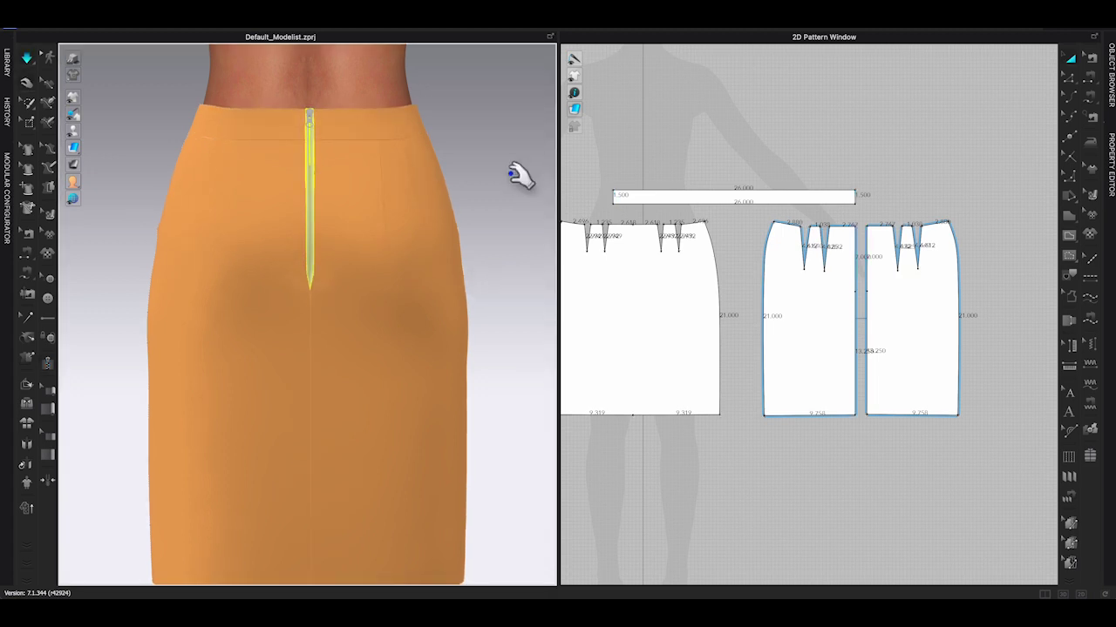
pyautogui.press('space')
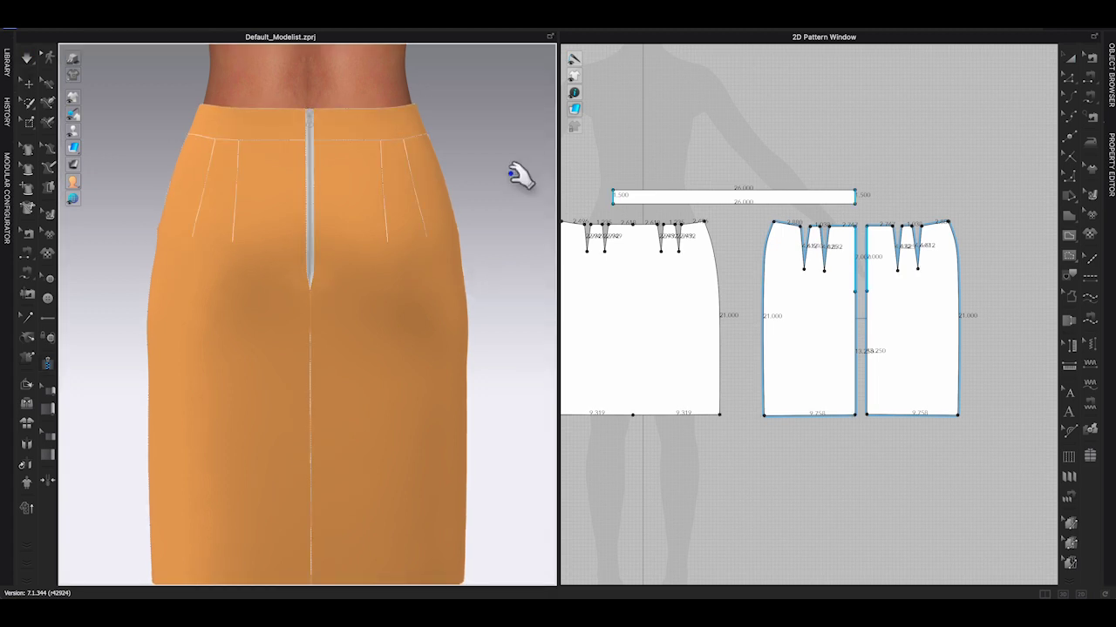
# - Open the zipper's properties and select the zipper on the 3D skirt
pyautogui.click(29, 89)
pyautogui.scroll(2, 291, 142)
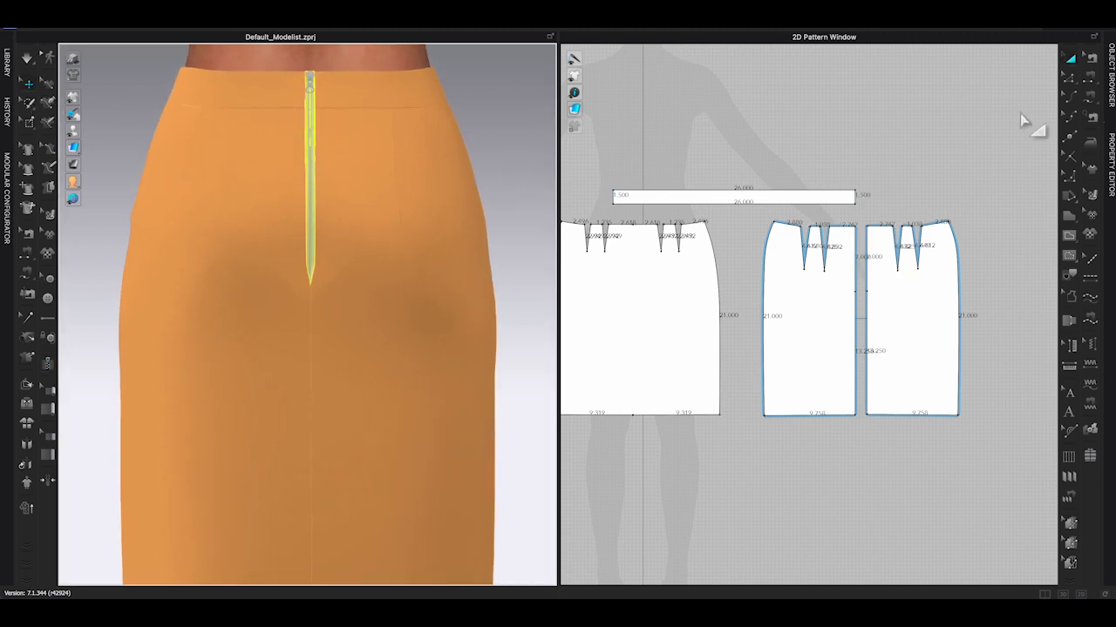
pyautogui.click(1111, 164)
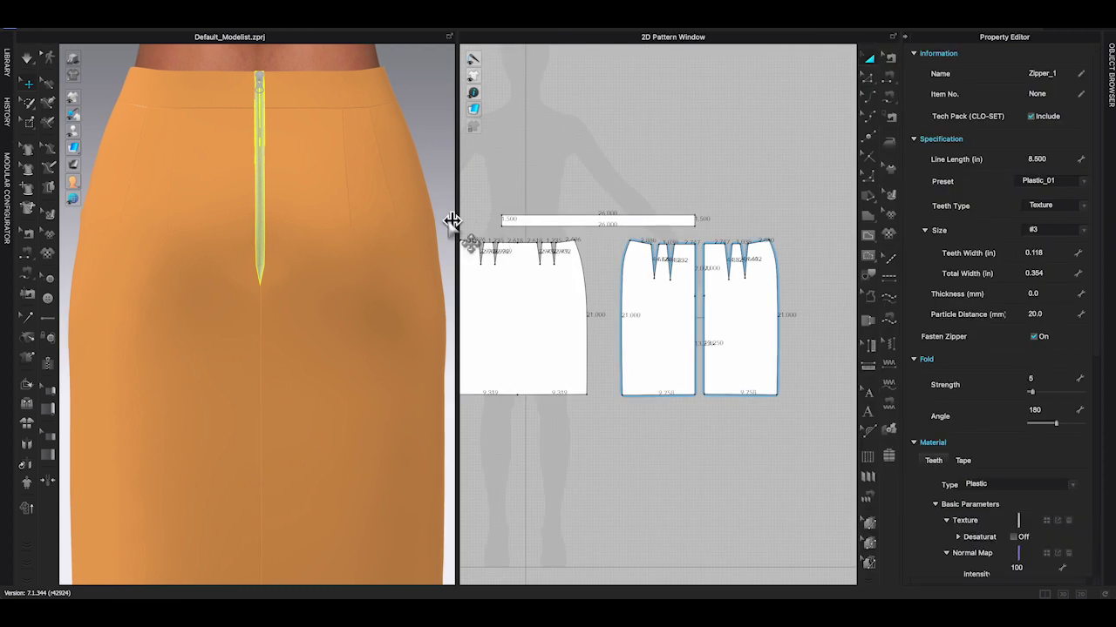
pyautogui.click(431, 131)
pyautogui.click(260, 168)
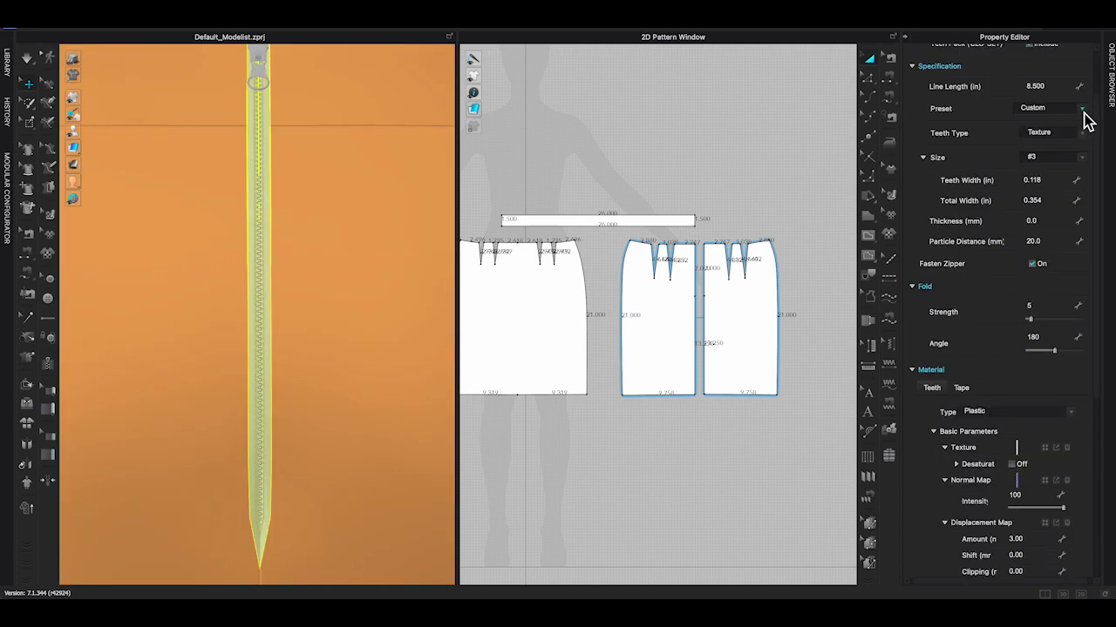
# - Try the Metal preset on the zipper
pyautogui.click(1083, 111)
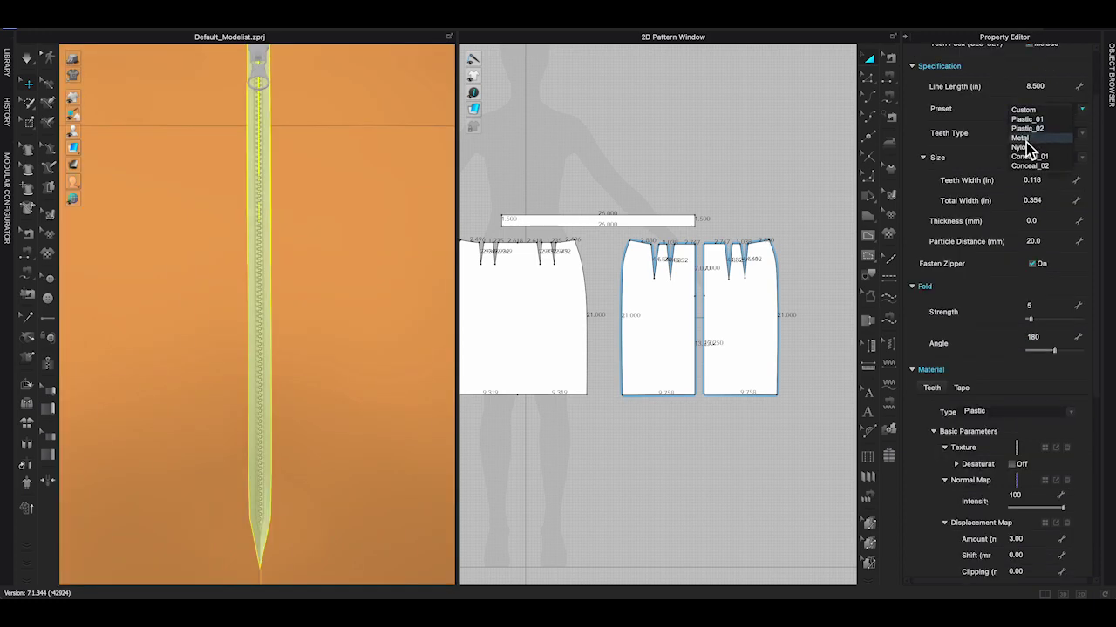
pyautogui.click(1020, 138)
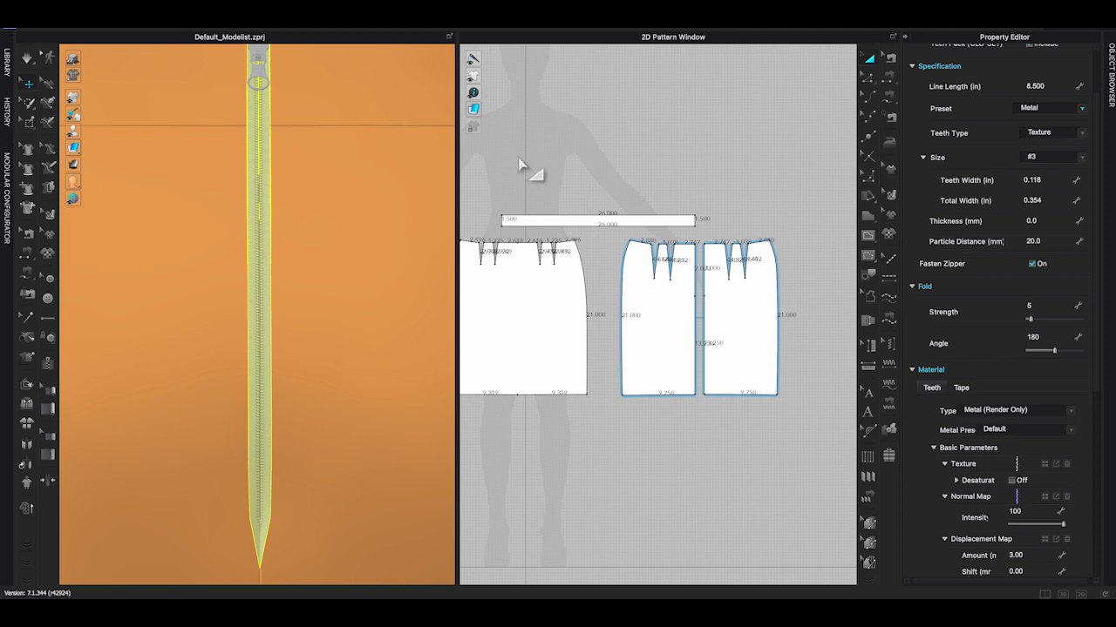
pyautogui.click(475, 160)
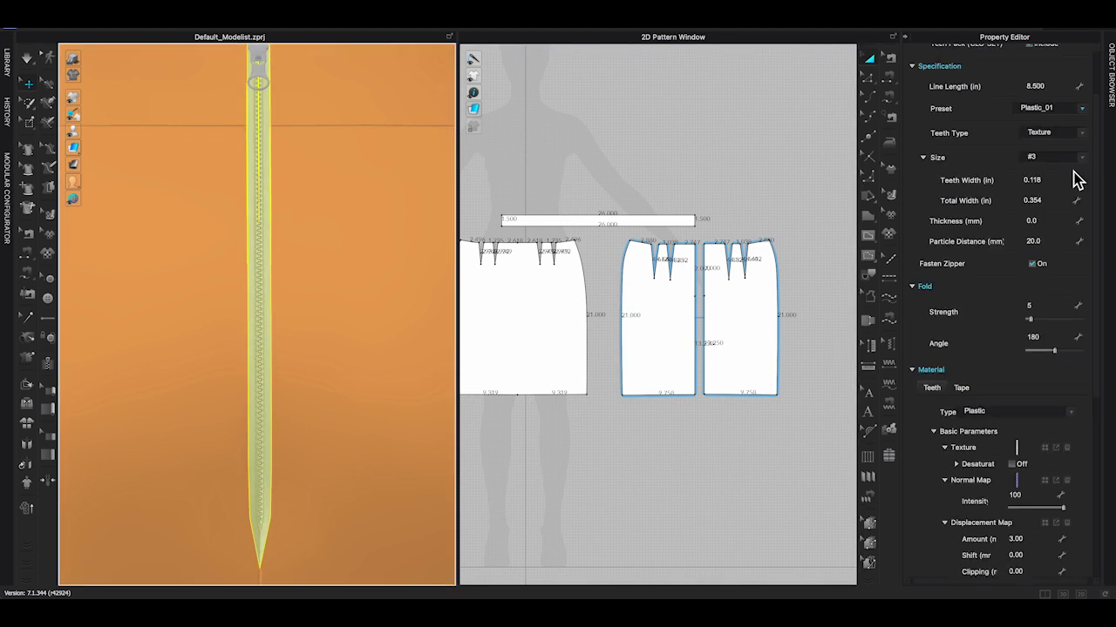
# - Set the zipper's total width to 0.200 in and its teeth width to 0.1 in
pyautogui.scroll(-1, 1077, 179)
pyautogui.click(1060, 174)
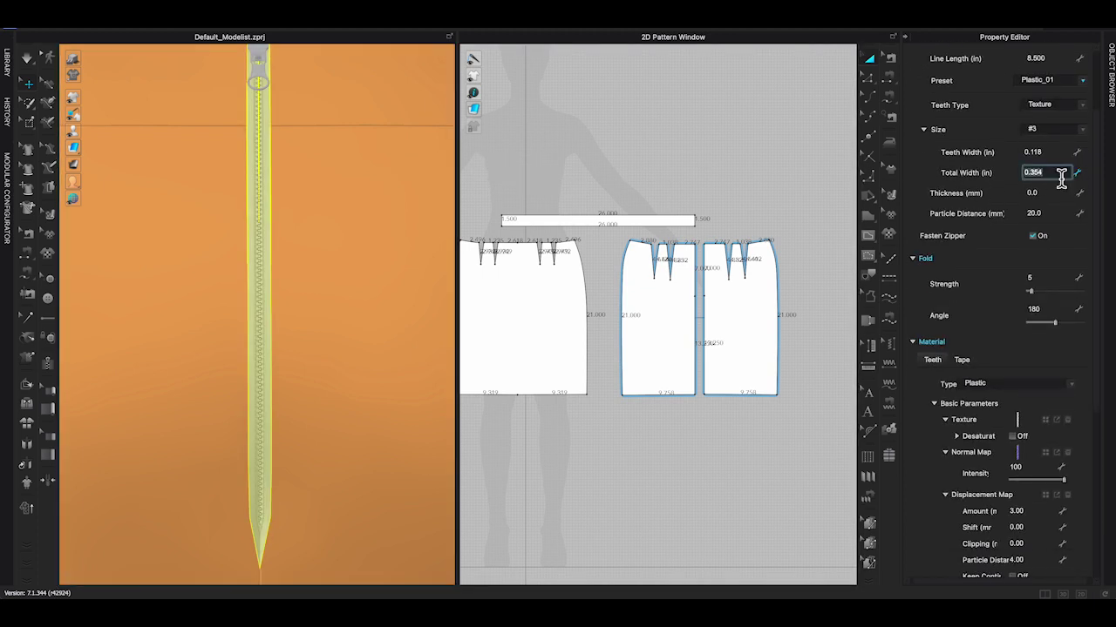
pyautogui.write('0.200')
pyautogui.press('Return')
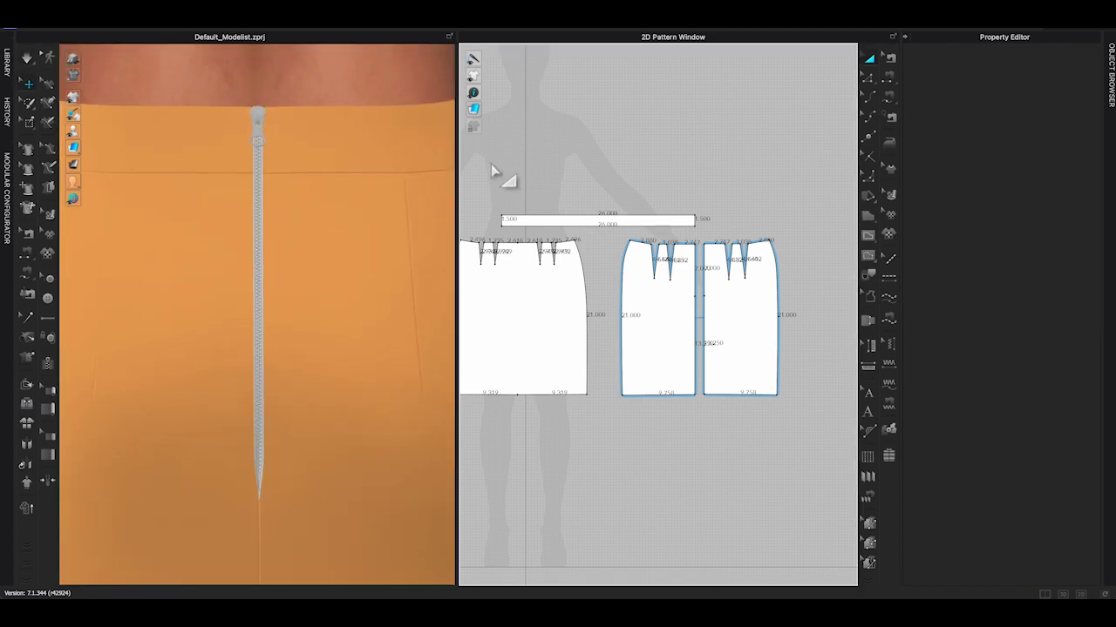
pyautogui.click(1060, 155)
pyautogui.write('0.1')
pyautogui.press('Return')
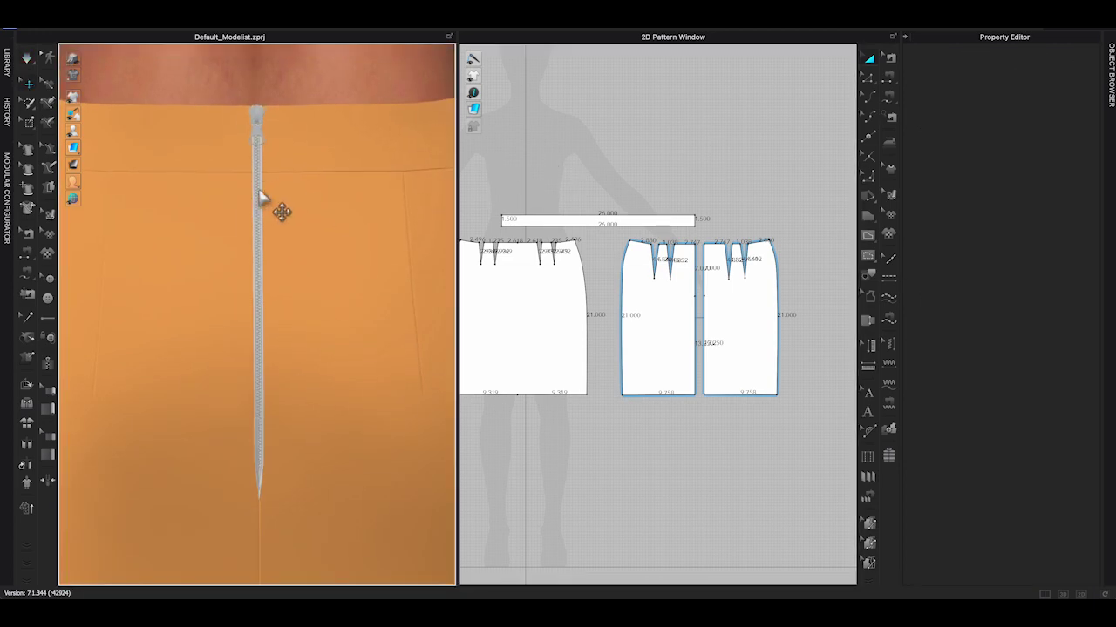
# - Color the zipper teeth with the muted pink CEADAE swatch from the Coloro 3500 palette
pyautogui.scroll(-2, 1013, 322)
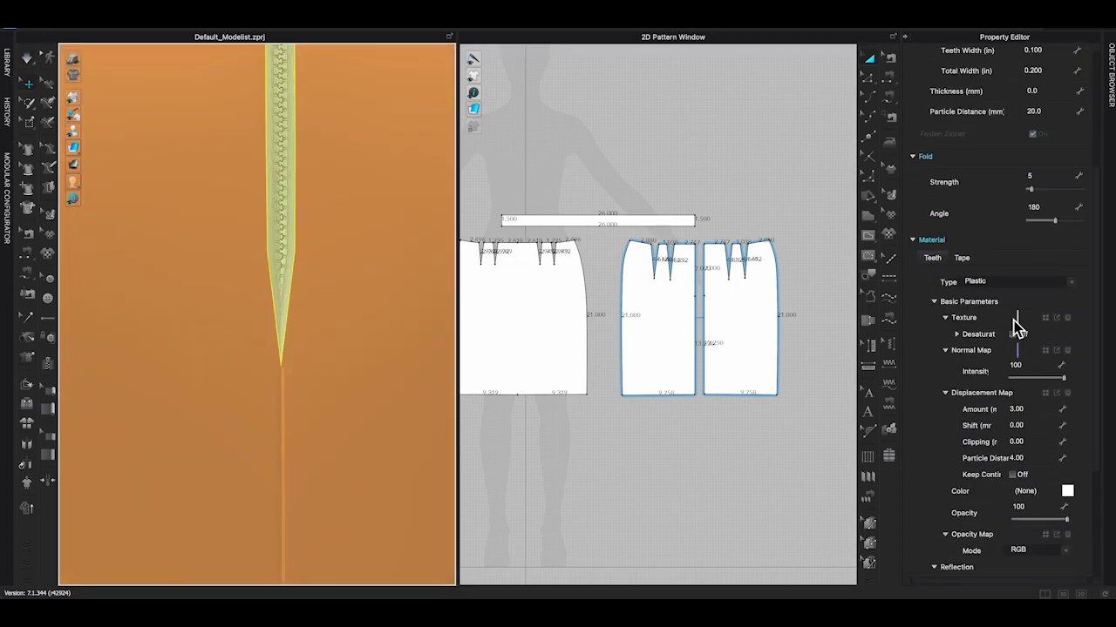
pyautogui.scroll(-1, 1018, 324)
pyautogui.click(1067, 459)
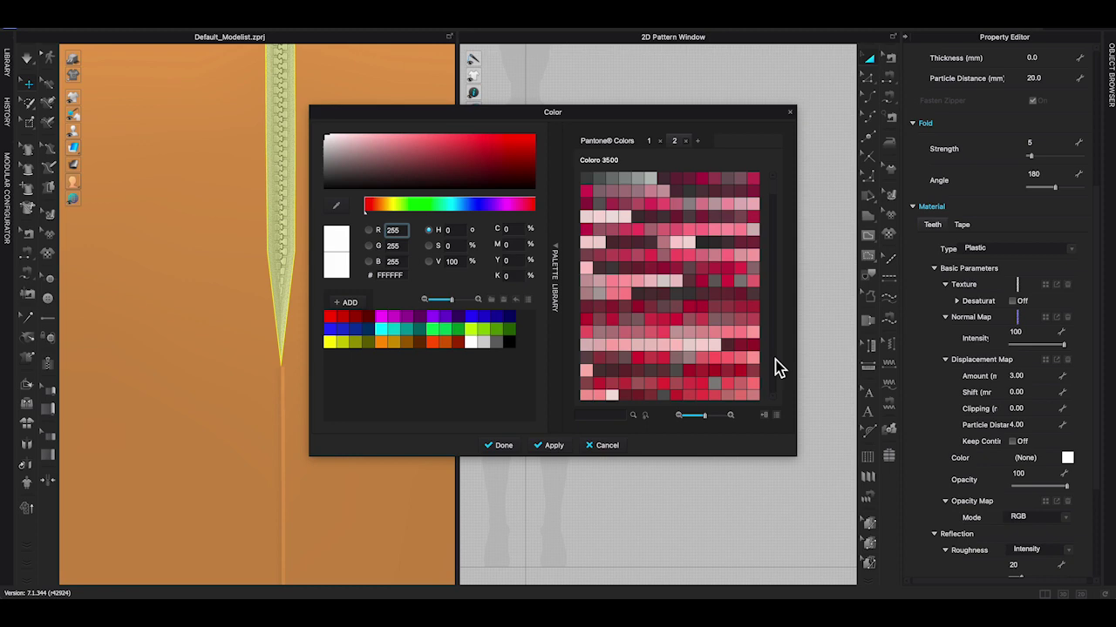
pyautogui.moveTo(634, 125); pyautogui.dragTo(747, 149)
pyautogui.click(712, 307)
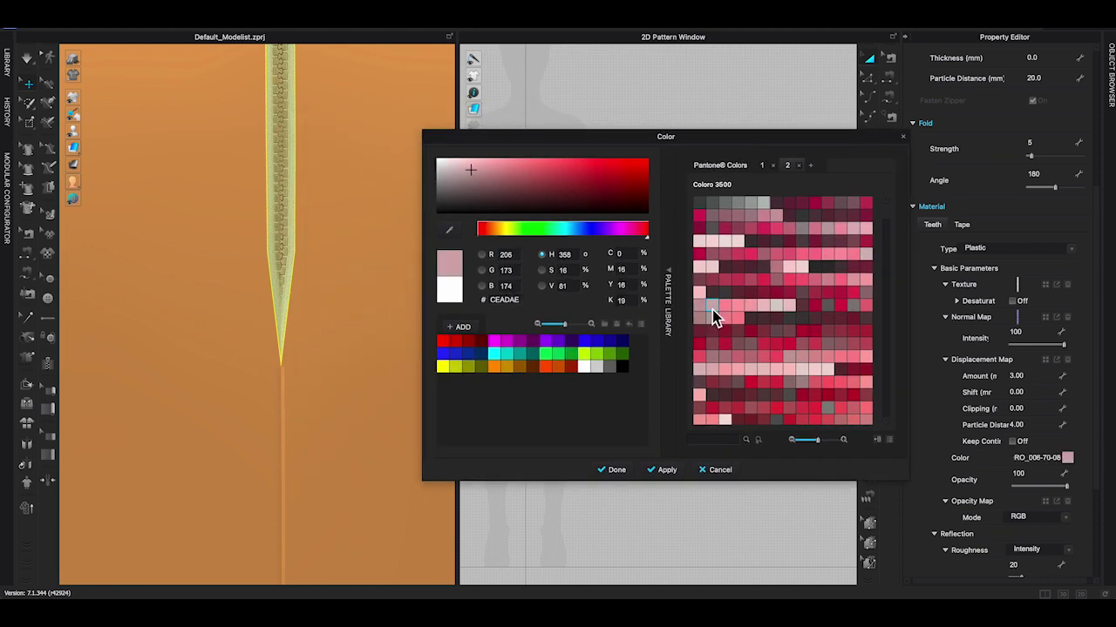
pyautogui.click(617, 472)
# - Color the zipper tape Blue 1 and deselect the zipper
pyautogui.click(385, 431)
pyautogui.click(283, 332)
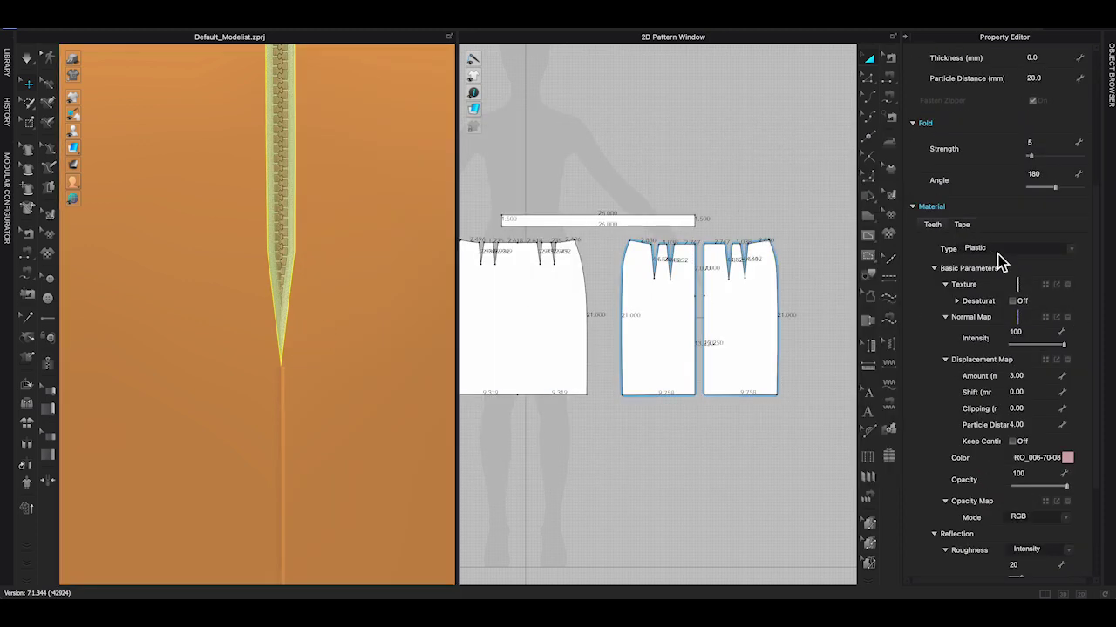
pyautogui.click(1068, 460)
pyautogui.click(591, 342)
pyautogui.click(616, 470)
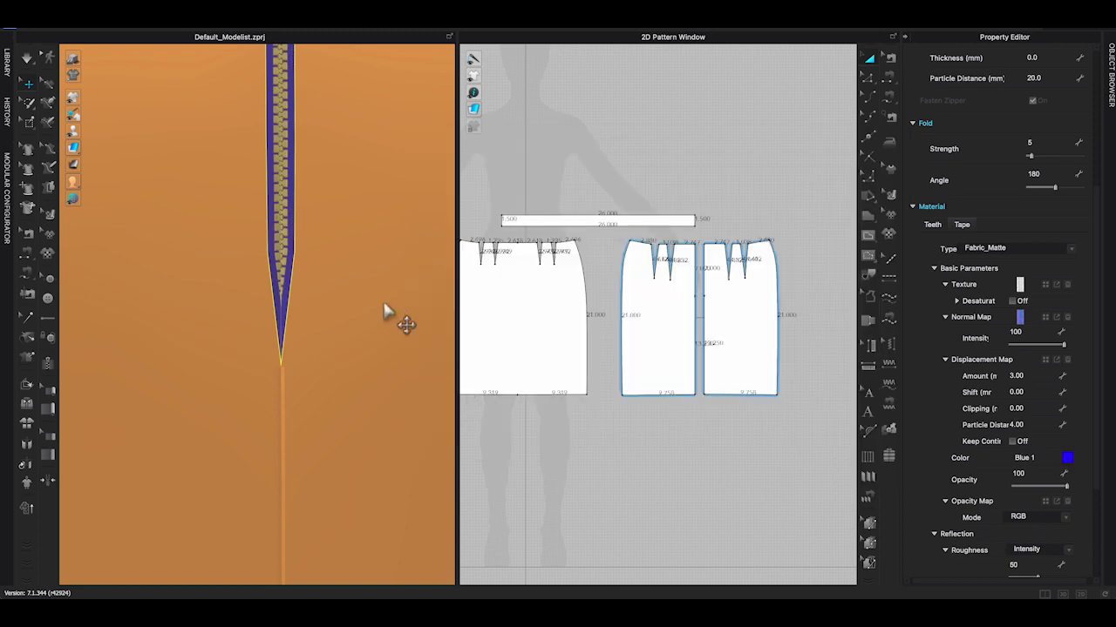
pyautogui.click(398, 318)
pyautogui.click(514, 153)
pyautogui.scroll(5, 391, 196)
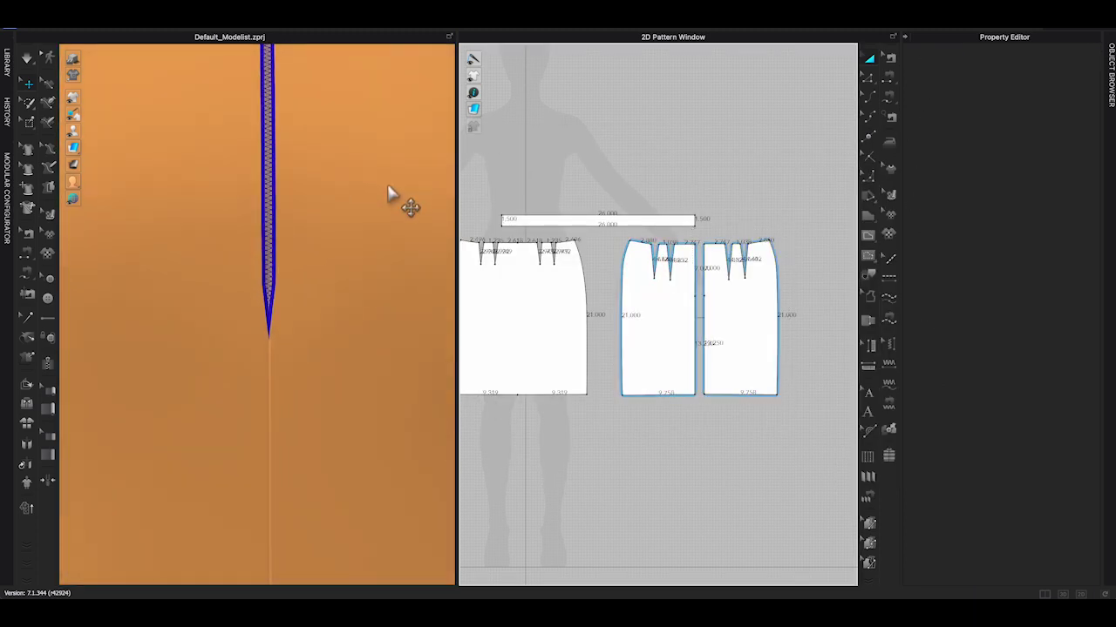
# - Turn off strengthening on the skirt pieces in the 3D garment
pyautogui.click(324, 279)
pyautogui.rightClick(155, 188)
pyautogui.click(215, 284)
pyautogui.click(523, 164)
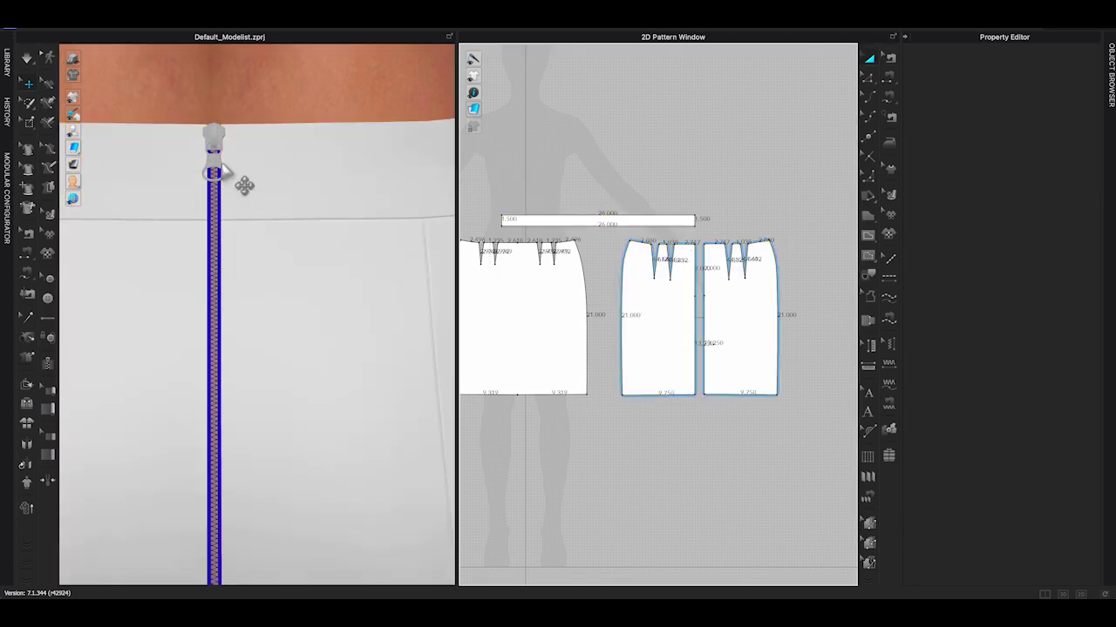
# - Select the zipper slider on the waistband and change its puller to the large round ring shape
pyautogui.click(221, 163)
pyautogui.scroll(5, 1074, 227)
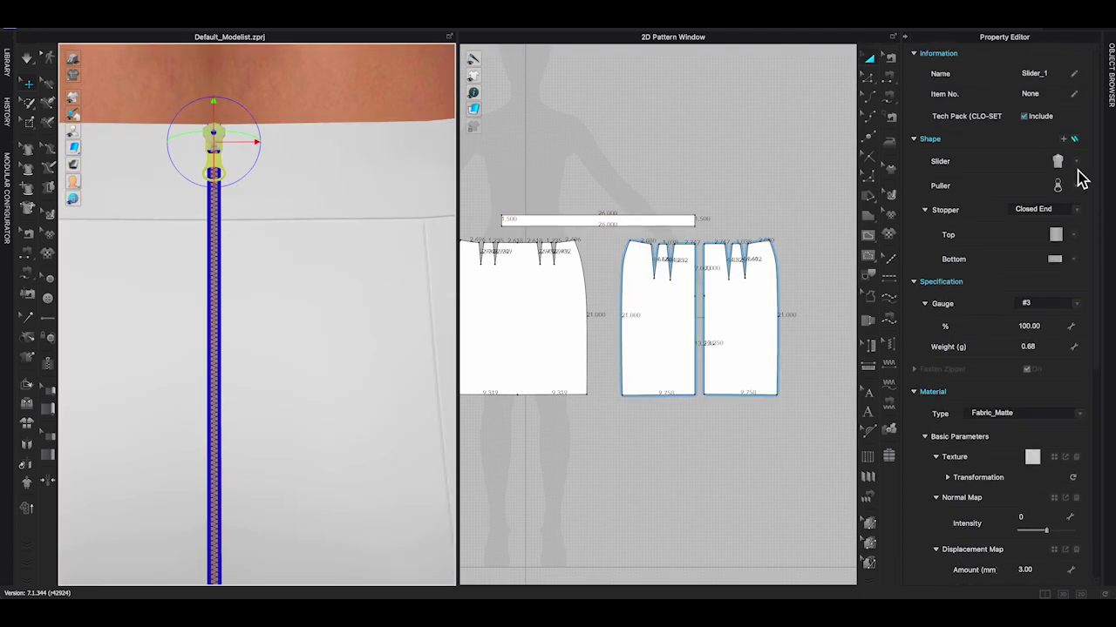
pyautogui.click(1077, 163)
pyautogui.scroll(-3, 974, 195)
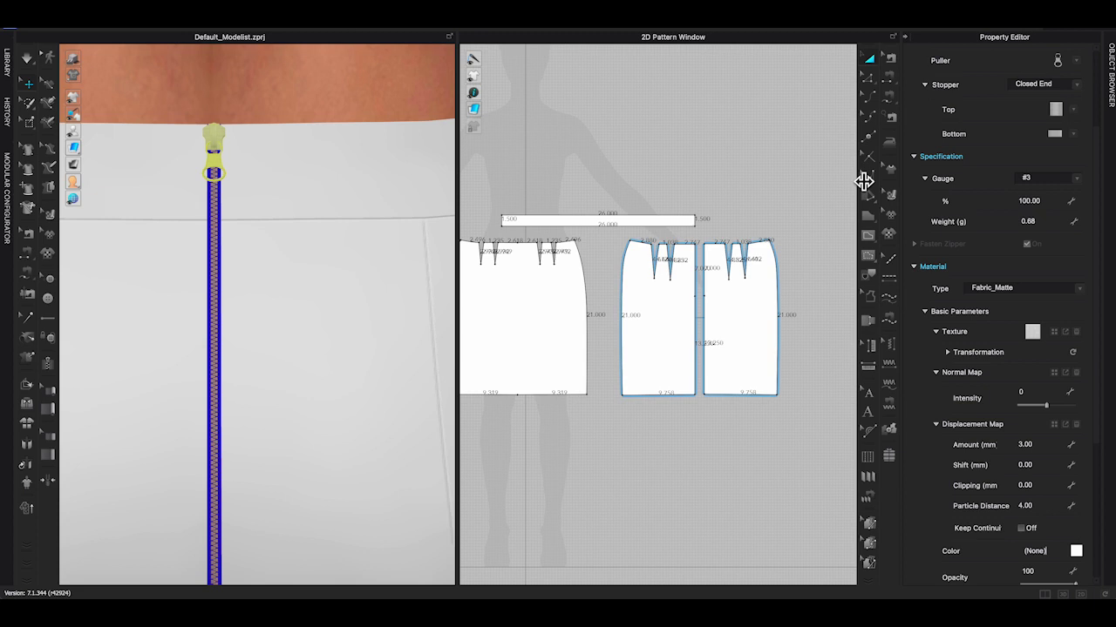
pyautogui.click(214, 162)
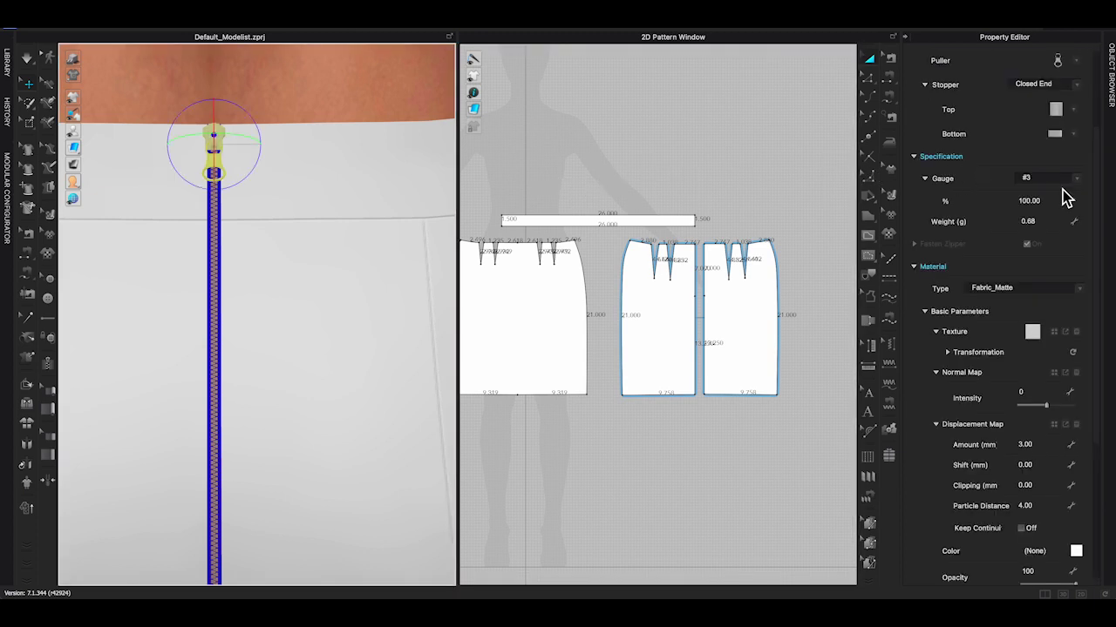
pyautogui.scroll(1, 1070, 111)
pyautogui.click(1074, 110)
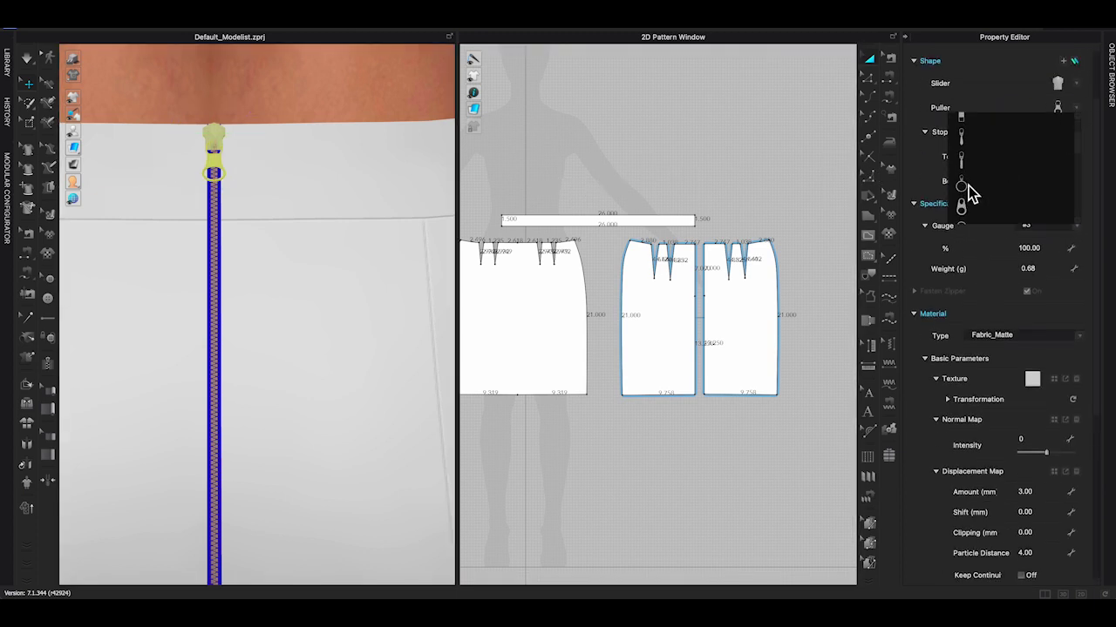
pyautogui.click(965, 192)
# - Color the zipper slider and puller with a pink swatch from the Coloro 3500 palette
pyautogui.scroll(-2, 1009, 282)
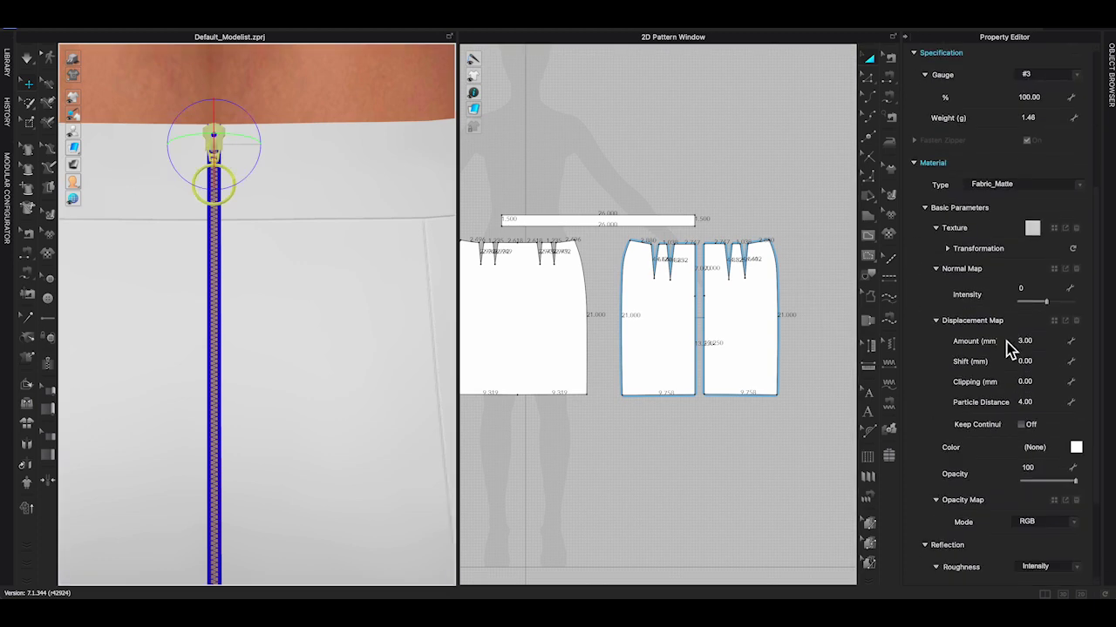
pyautogui.click(1076, 447)
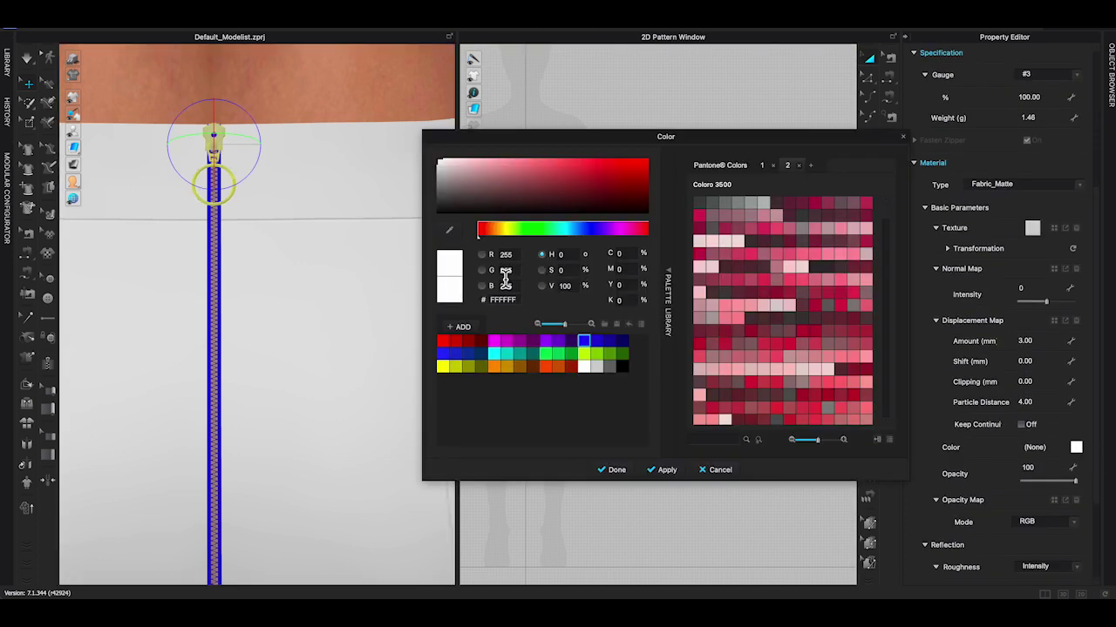
pyautogui.click(715, 277)
pyautogui.click(616, 470)
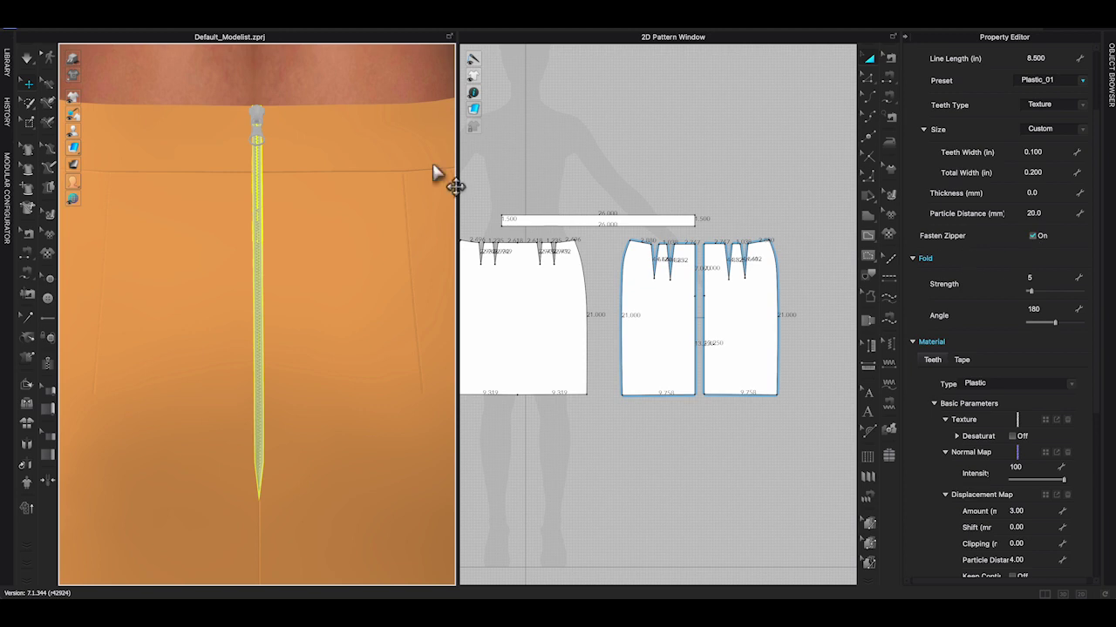
# - Select the stopper at the zipper's lower end and set the stopper type to Closed End
pyautogui.scroll(-1, 307, 139)
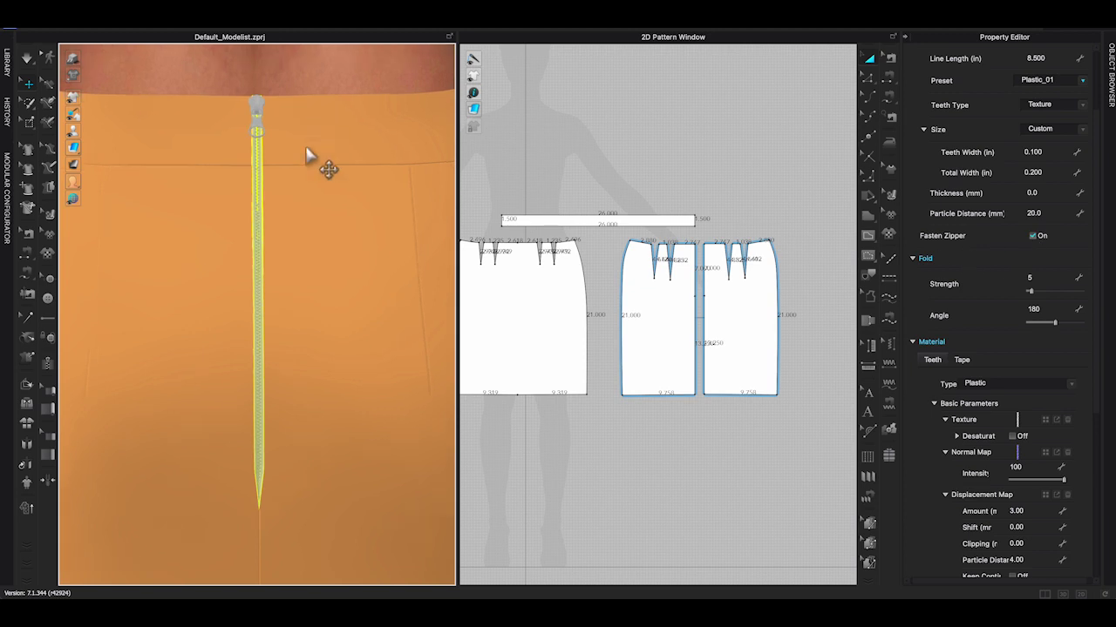
pyautogui.click(504, 191)
pyautogui.click(259, 502)
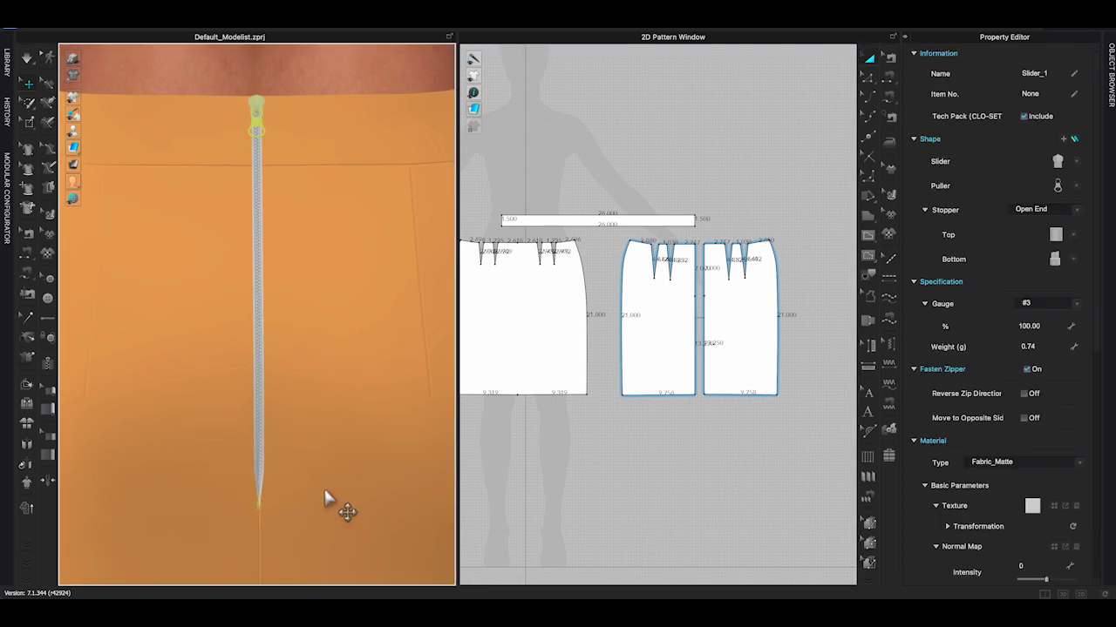
pyautogui.scroll(-2, 284, 449)
pyautogui.moveTo(279, 445); pyautogui.dragTo(298, 287, button='middle')
pyautogui.scroll(-4, 267, 365)
pyautogui.scroll(2, 267, 364)
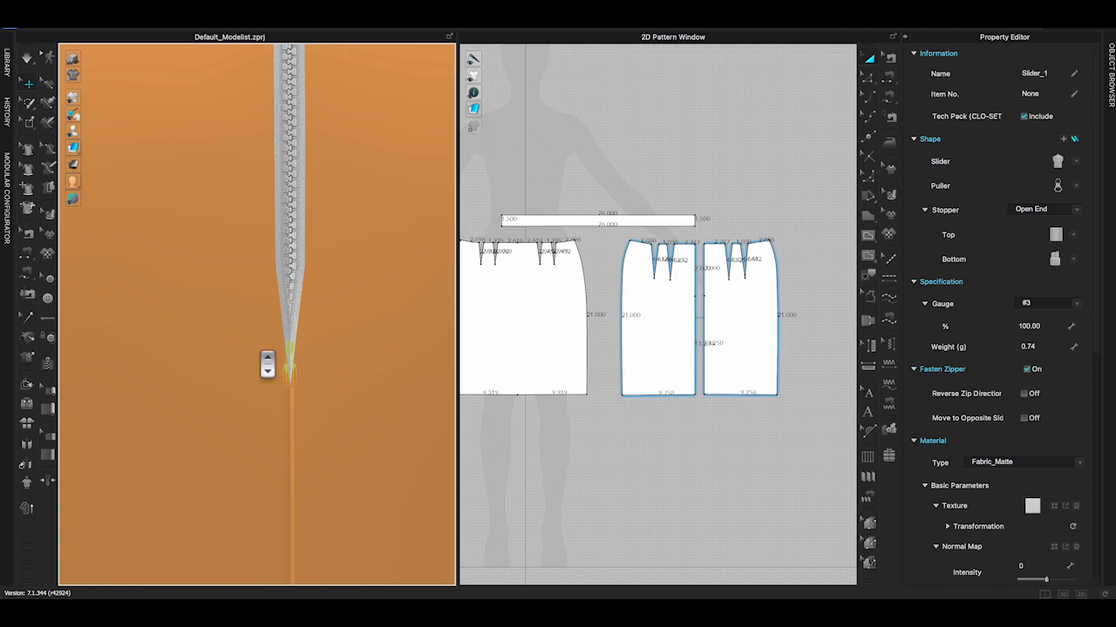
pyautogui.scroll(-1, 267, 364)
pyautogui.click(303, 361)
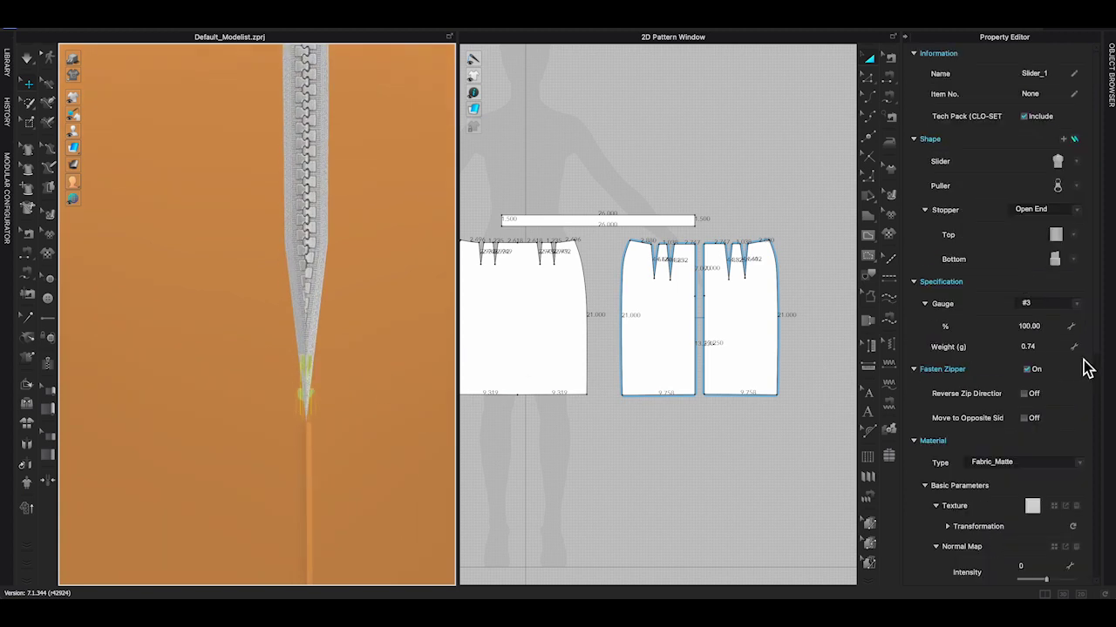
pyautogui.click(1077, 211)
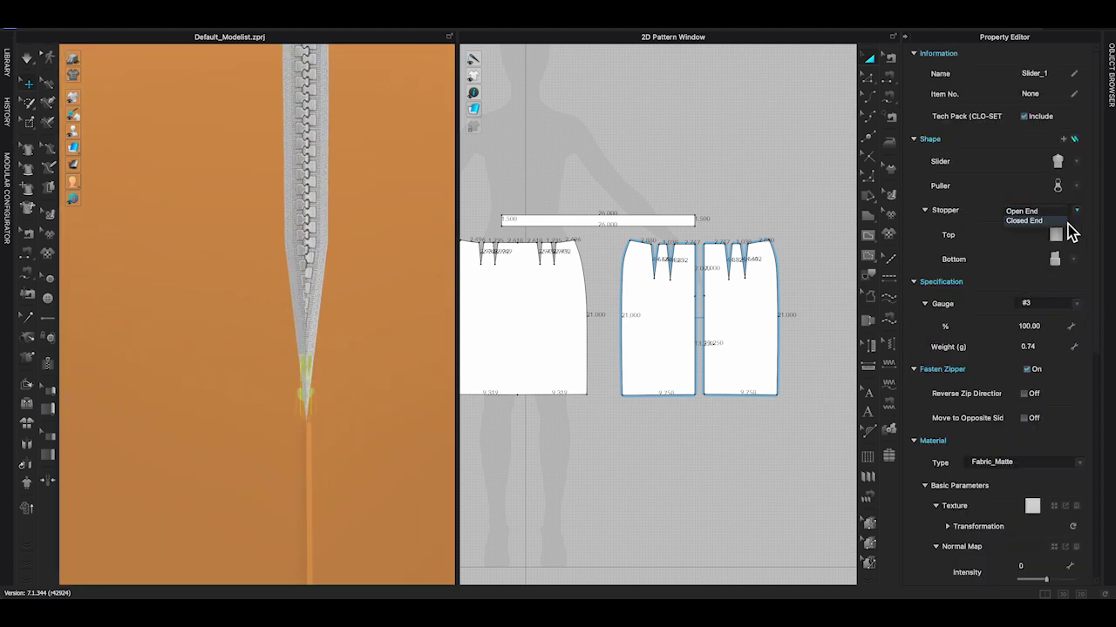
pyautogui.click(1065, 222)
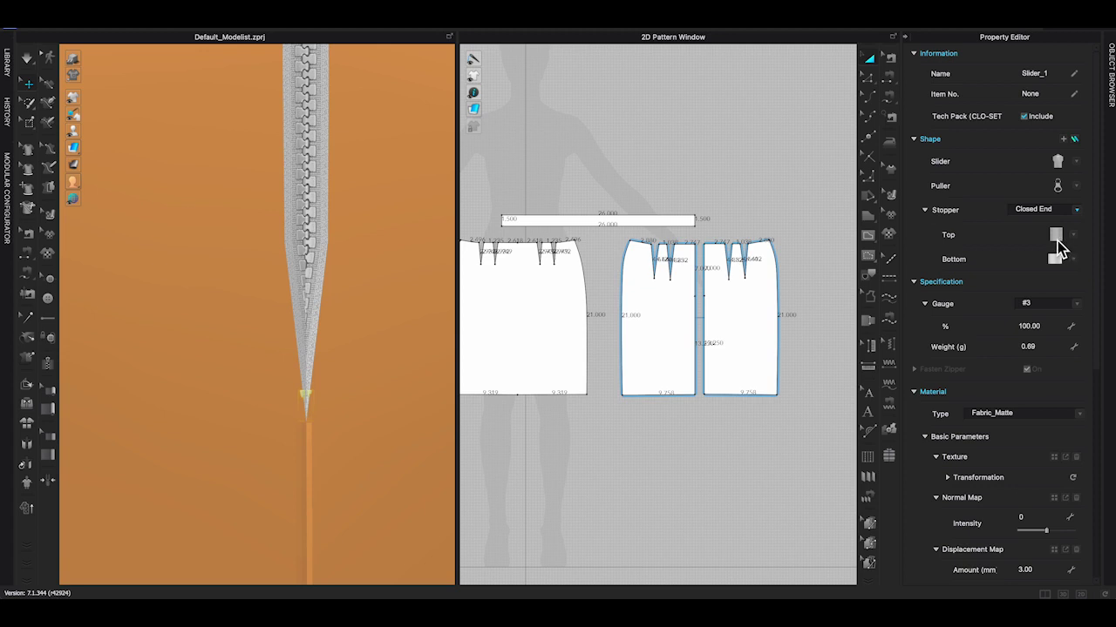
# - Choose the first listed shape for the zipper's top stopper and check it at the waistband
pyautogui.click(1074, 236)
pyautogui.click(958, 254)
pyautogui.scroll(3, 344, 200)
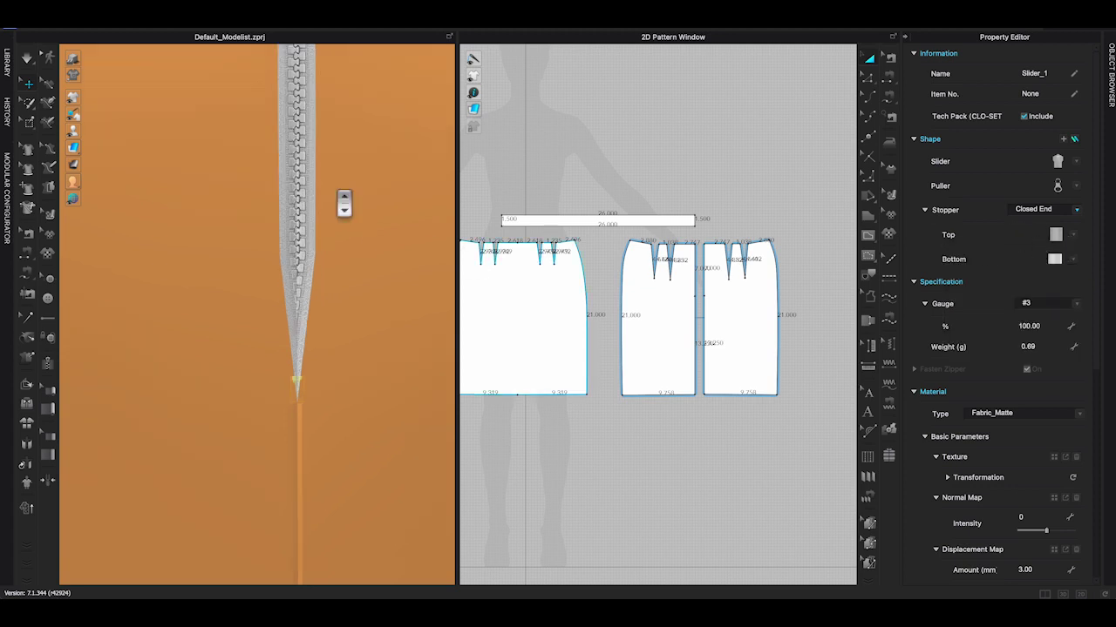
pyautogui.moveTo(343, 200); pyautogui.dragTo(371, 461, button='middle')
pyautogui.moveTo(358, 218); pyautogui.dragTo(360, 331, button='middle')
pyautogui.moveTo(353, 149); pyautogui.dragTo(353, 366, button='middle')
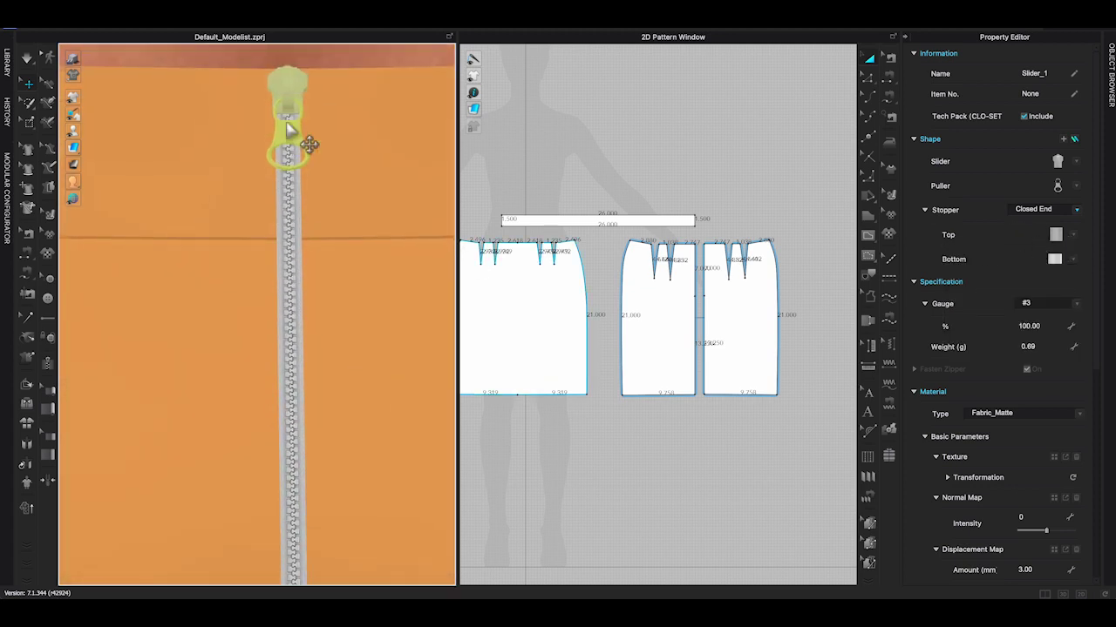
pyautogui.moveTo(355, 262); pyautogui.dragTo(346, 139, button='middle')
pyautogui.moveTo(314, 331); pyautogui.dragTo(369, 253, button='middle')
# - Change the zipper's bottom stopper to the second listed shape, the flat grey bar
pyautogui.scroll(-5, 361, 443)
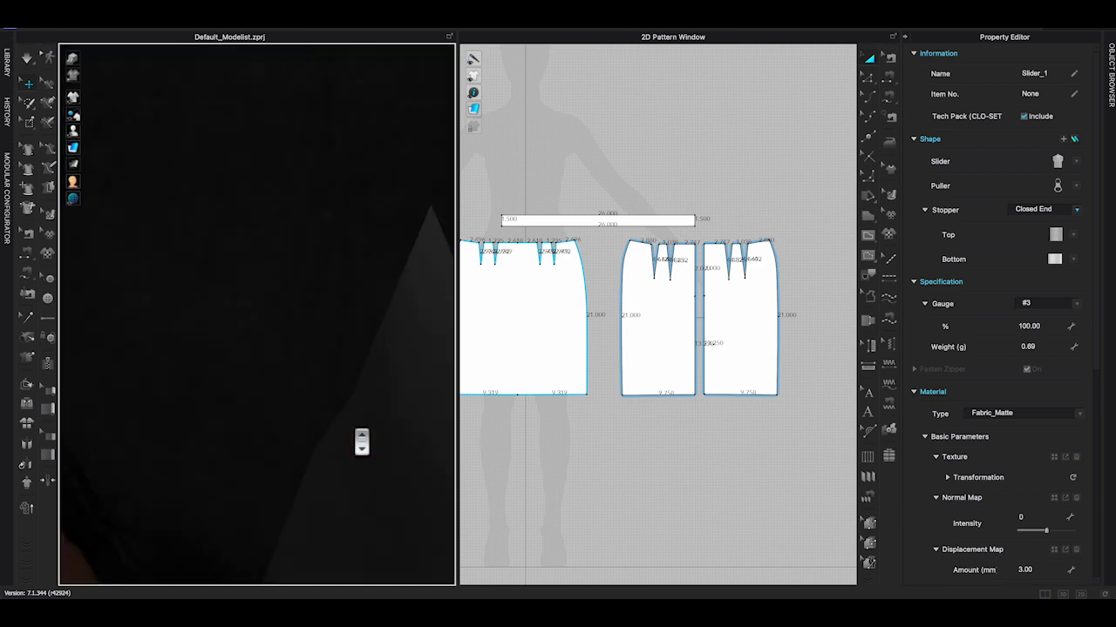
pyautogui.scroll(3, 361, 442)
pyautogui.scroll(-1, 361, 443)
pyautogui.moveTo(361, 443); pyautogui.dragTo(344, 240, button='middle')
pyautogui.click(1073, 259)
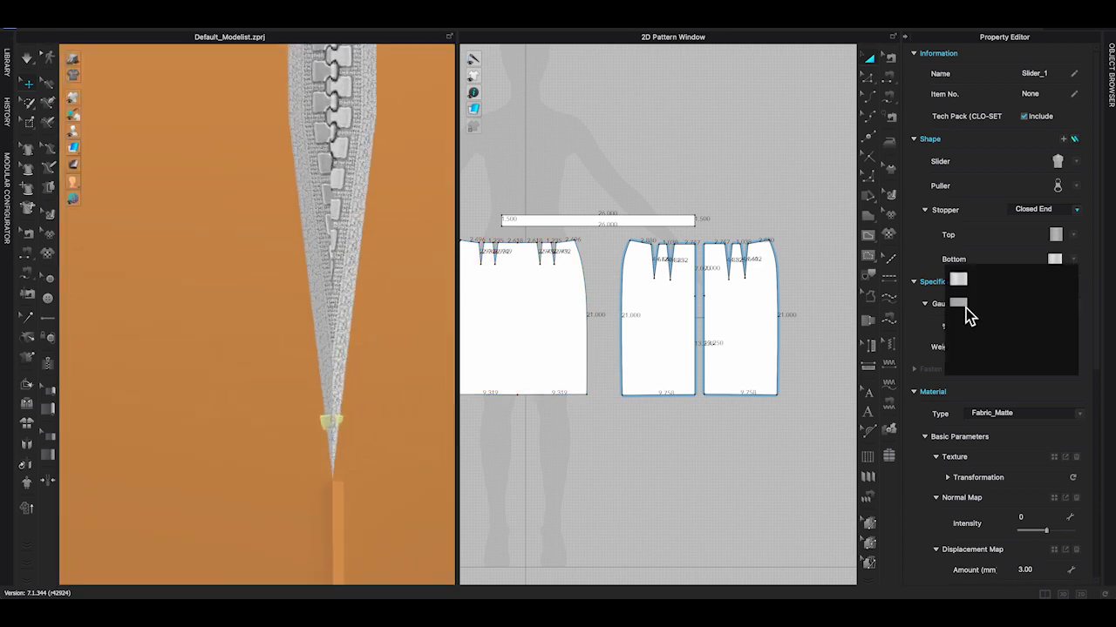
pyautogui.click(965, 308)
# - Review the slider's gauge and material options and view the zipper on the back of the skirt
pyautogui.click(1076, 180)
pyautogui.click(1072, 258)
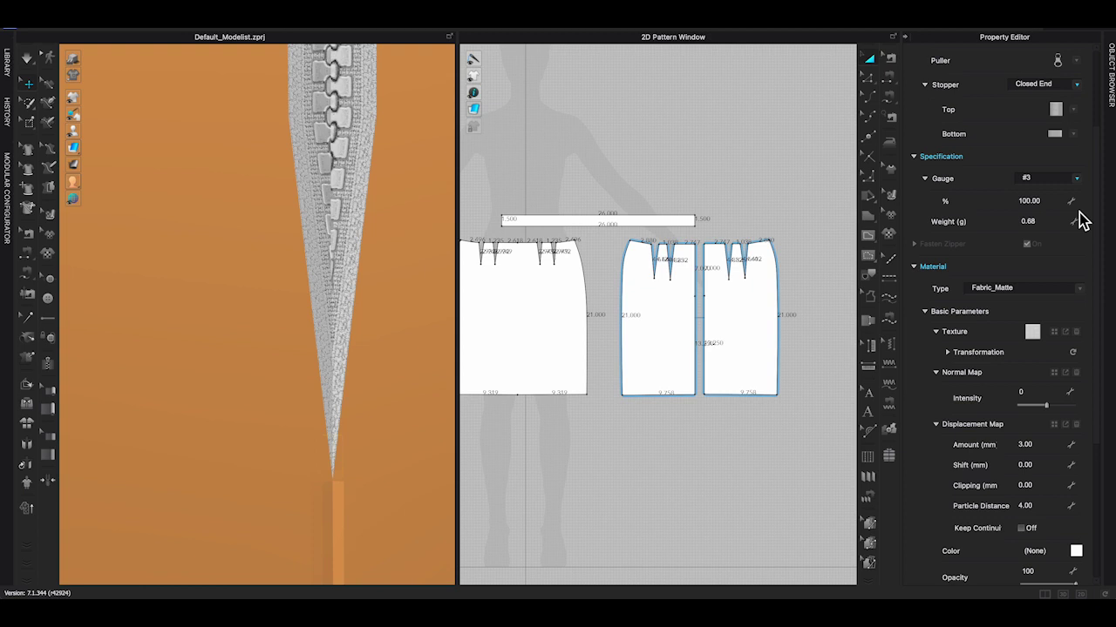
pyautogui.scroll(-5, 394, 354)
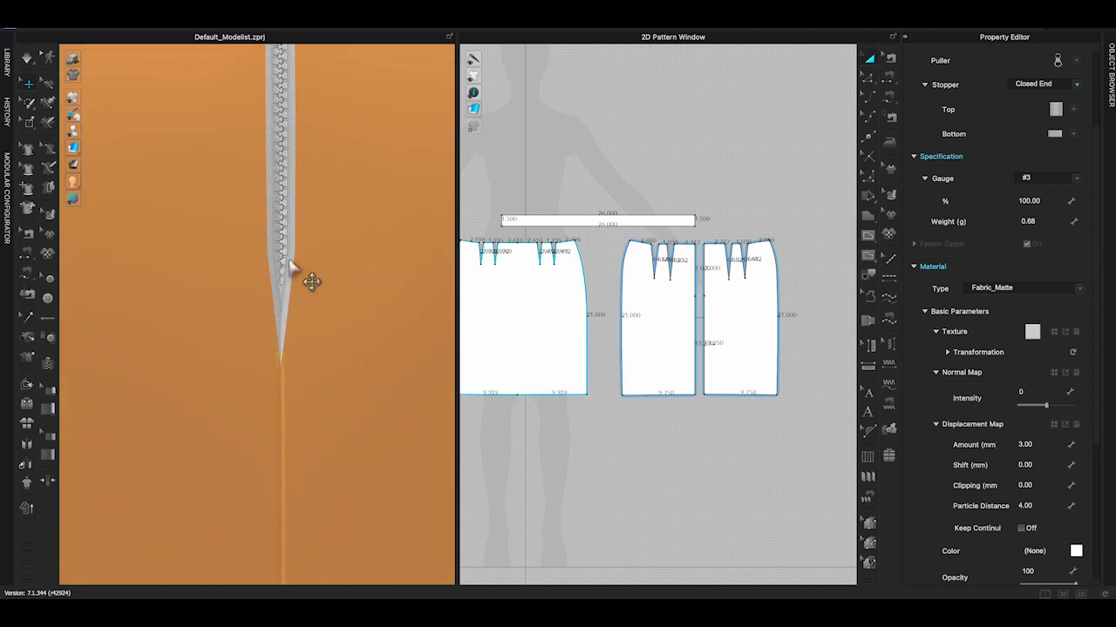
pyautogui.scroll(-2, 979, 391)
pyautogui.scroll(5, 1046, 228)
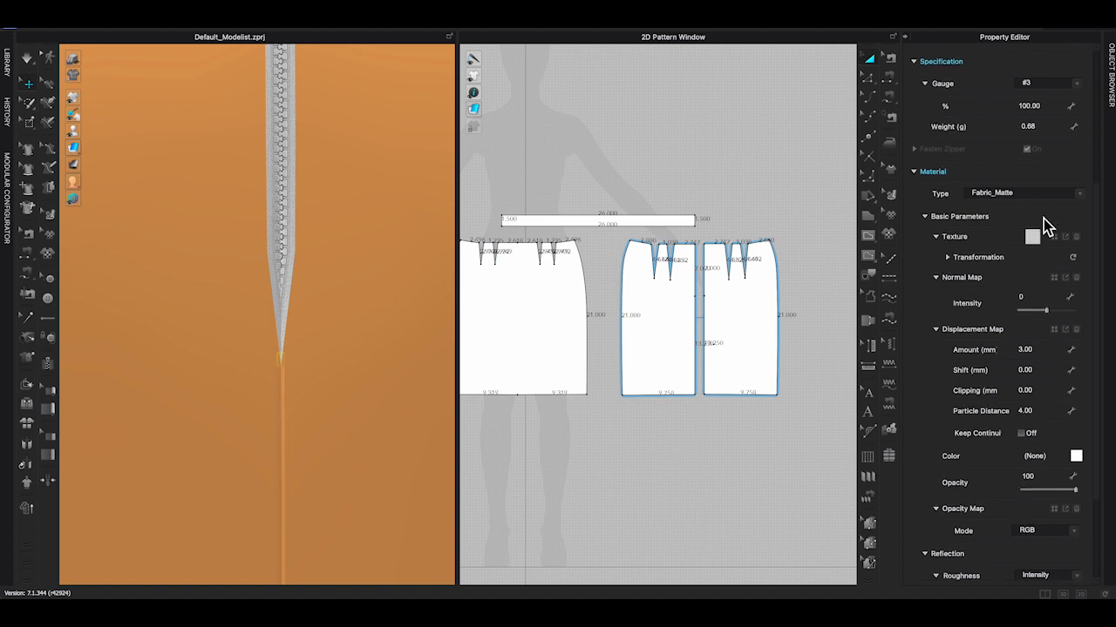
pyautogui.scroll(-5, 1047, 228)
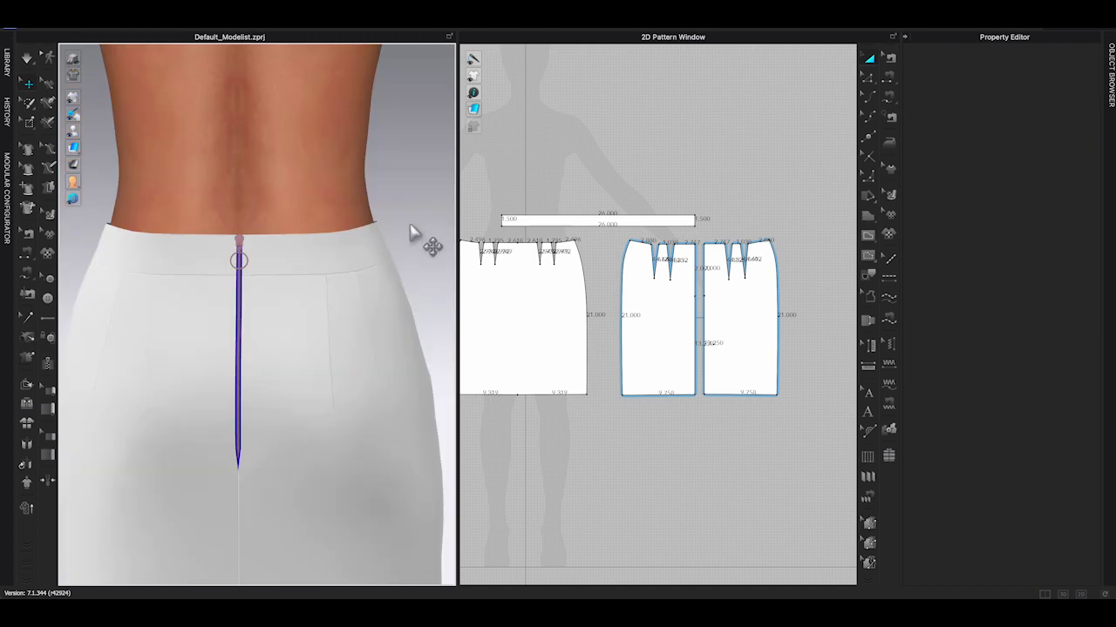
pyautogui.scroll(3, 418, 238)
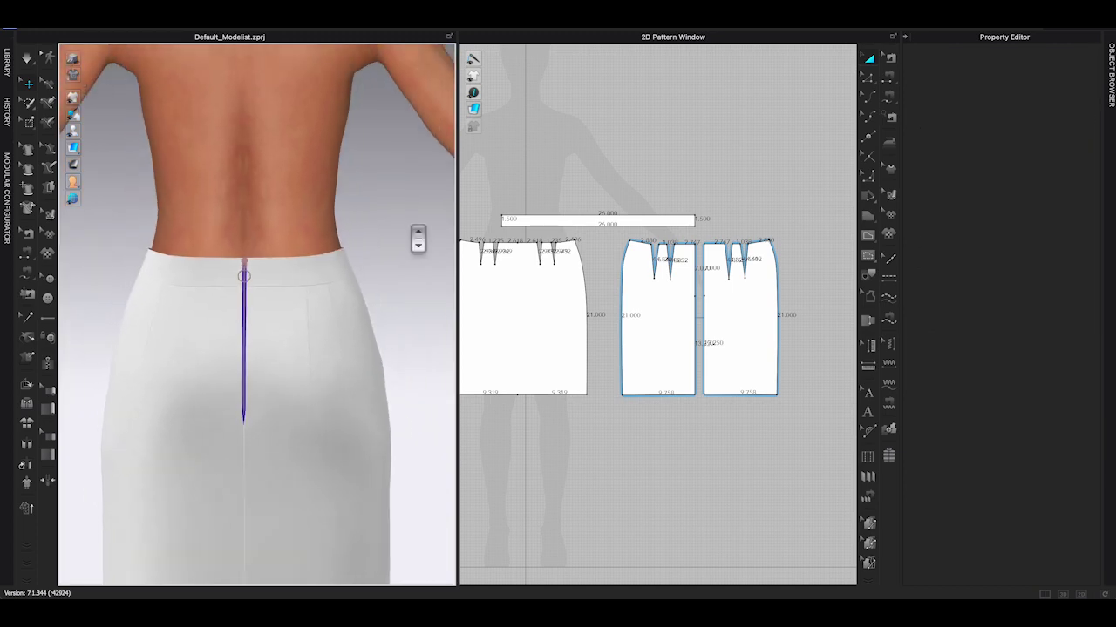
pyautogui.scroll(-4, 418, 238)
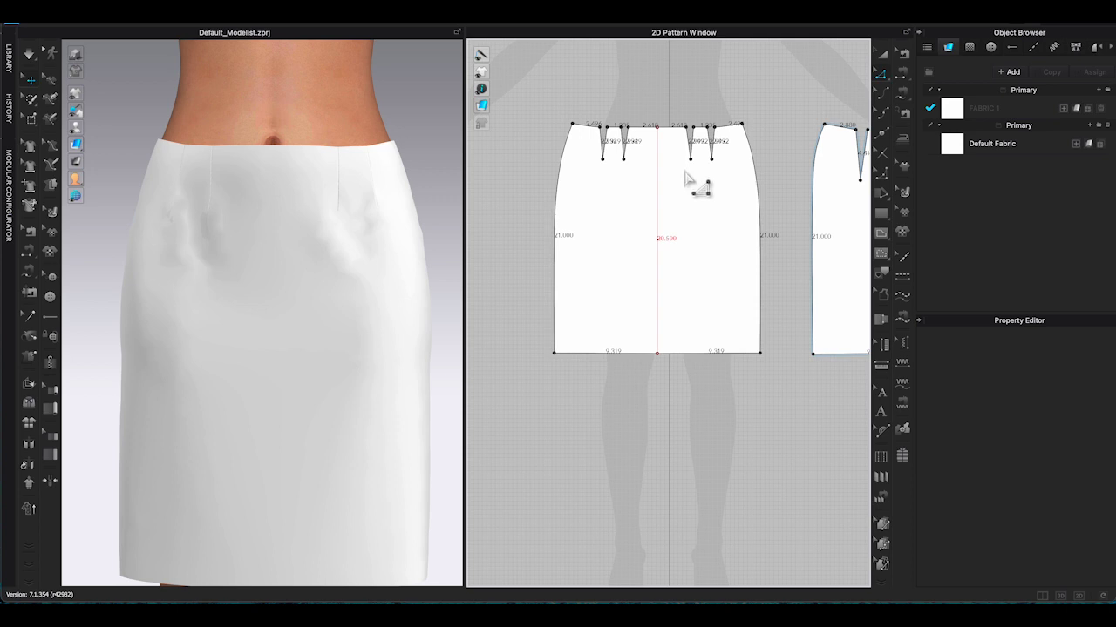
# - Cut the front skirt pattern along its vertical centre line and move the two halves apart
pyautogui.click(657, 184)
pyautogui.rightClick(659, 173)
pyautogui.click(688, 287)
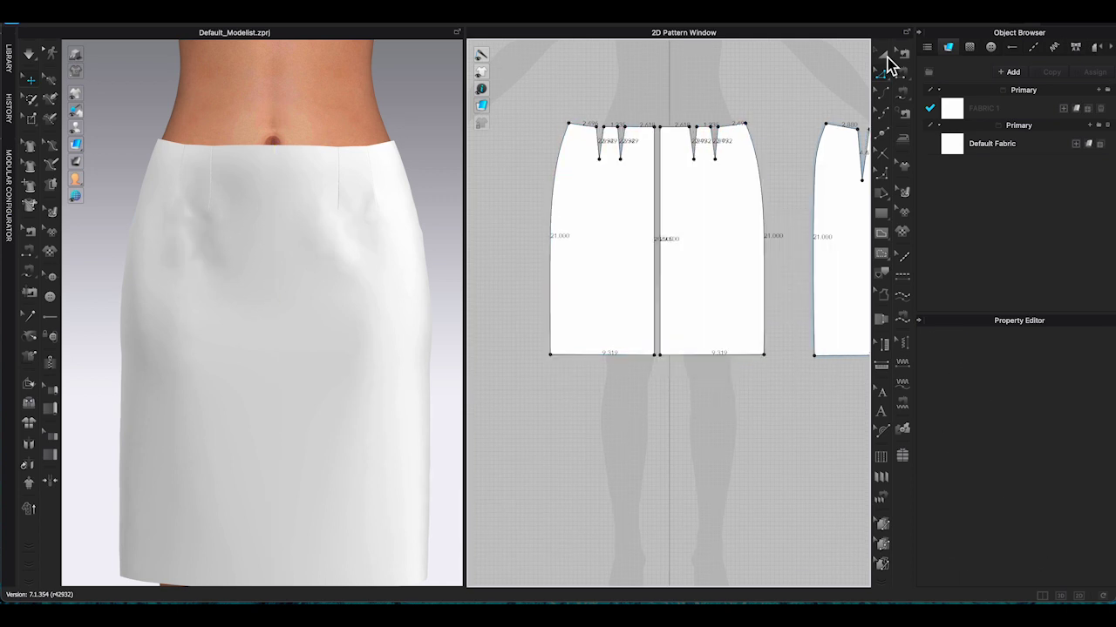
pyautogui.moveTo(642, 183); pyautogui.dragTo(628, 183)
pyautogui.moveTo(702, 192); pyautogui.dragTo(712, 192)
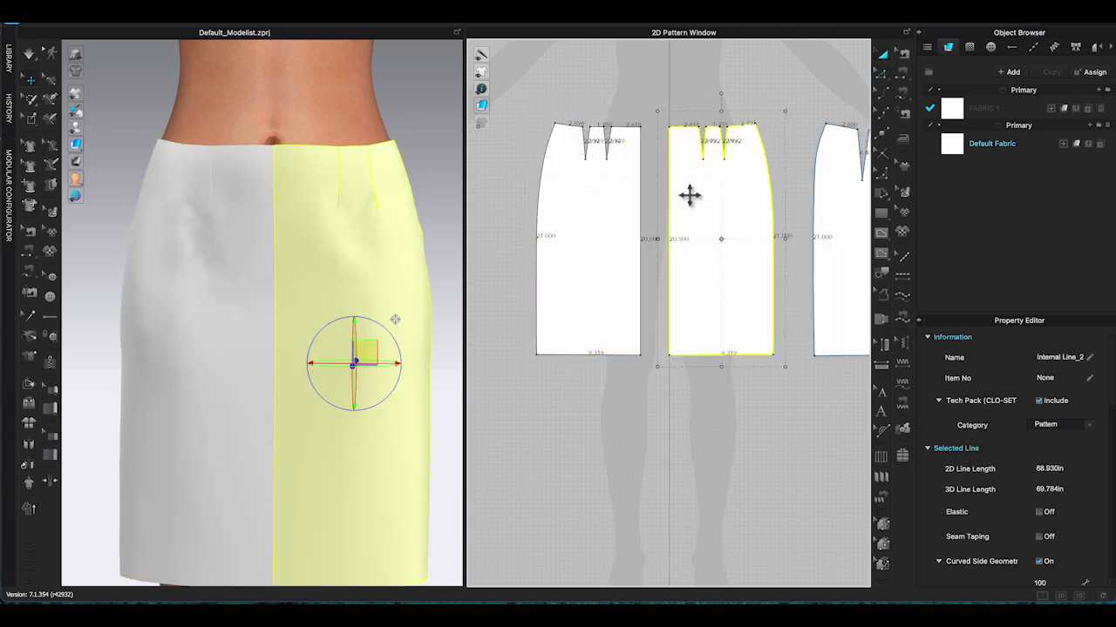
# - Split the centre-front edges of both skirt halves 6 in below the waist
pyautogui.click(677, 118)
pyautogui.scroll(6, 689, 163)
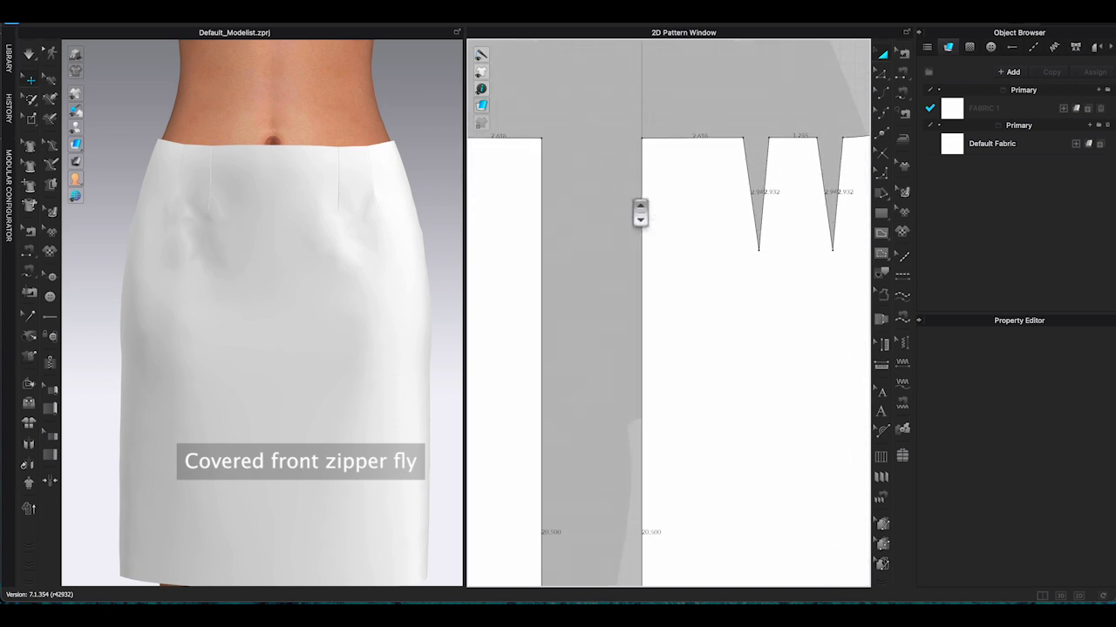
pyautogui.click(883, 154)
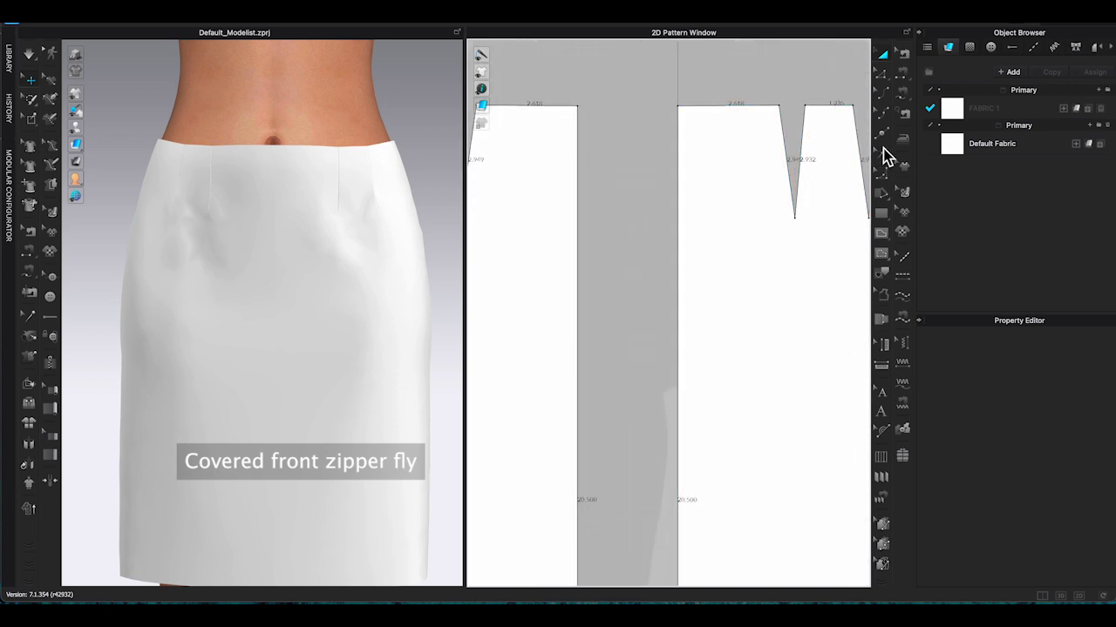
pyautogui.rightClick(577, 322)
pyautogui.press('Return')
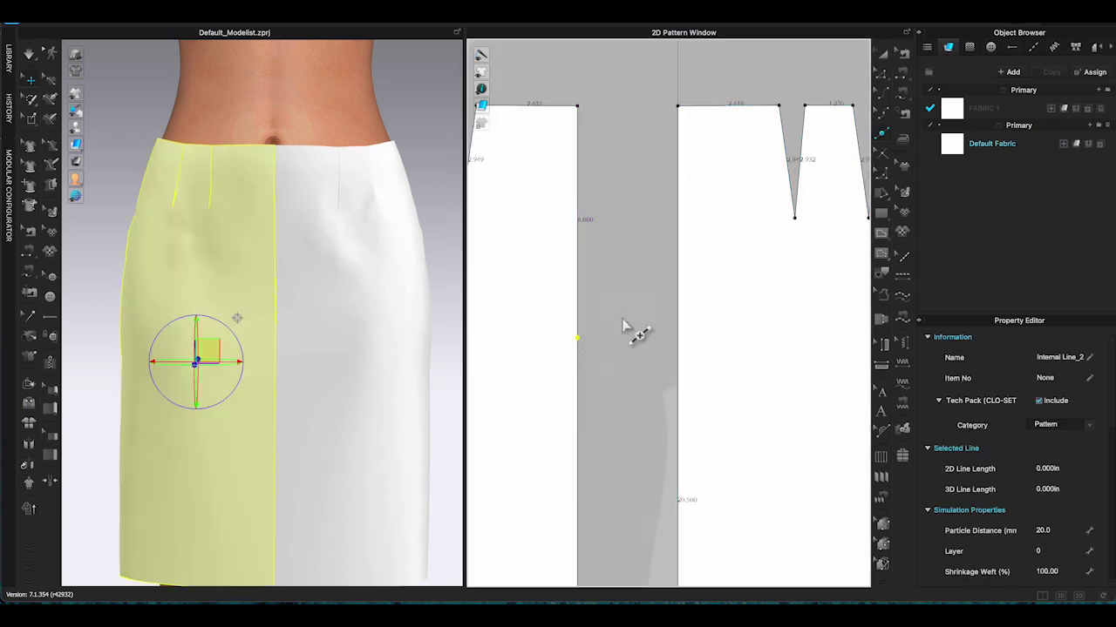
pyautogui.rightClick(678, 338)
pyautogui.press('Return')
pyautogui.scroll(-1, 626, 170)
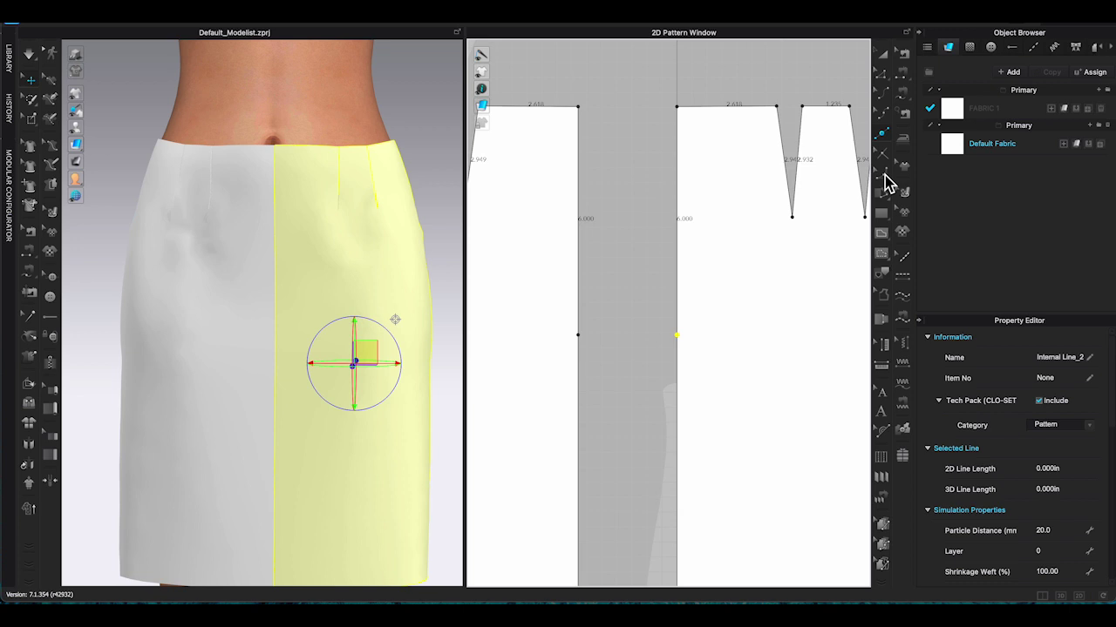
# - Split the waist edge of the wearer's-left front half, 1.5 in from the centre front
pyautogui.rightClick(733, 109)
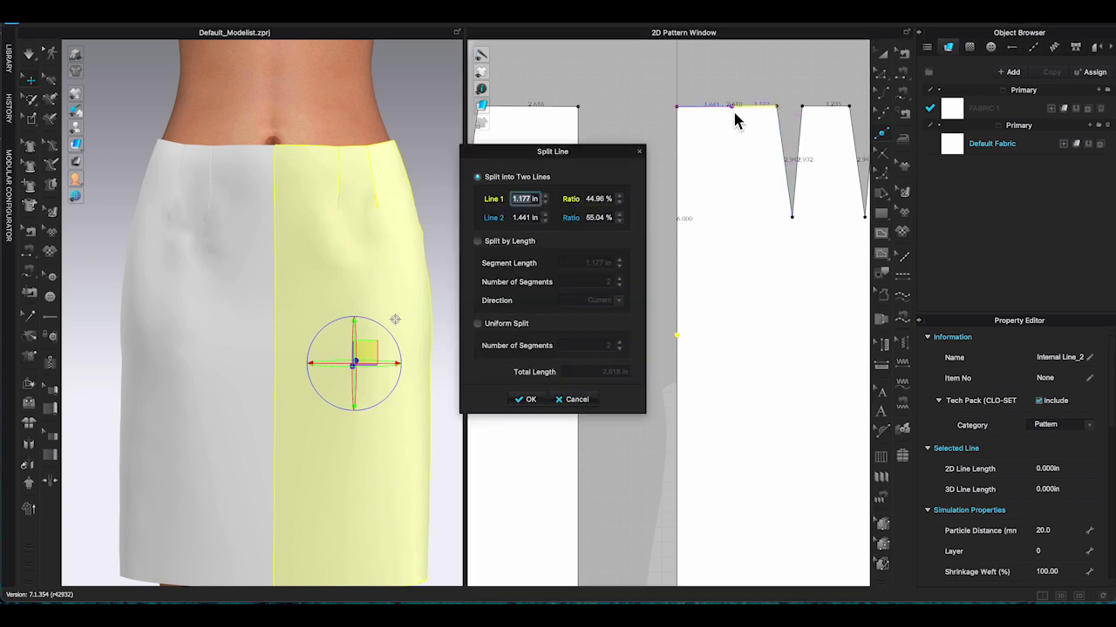
pyautogui.press('Tab')
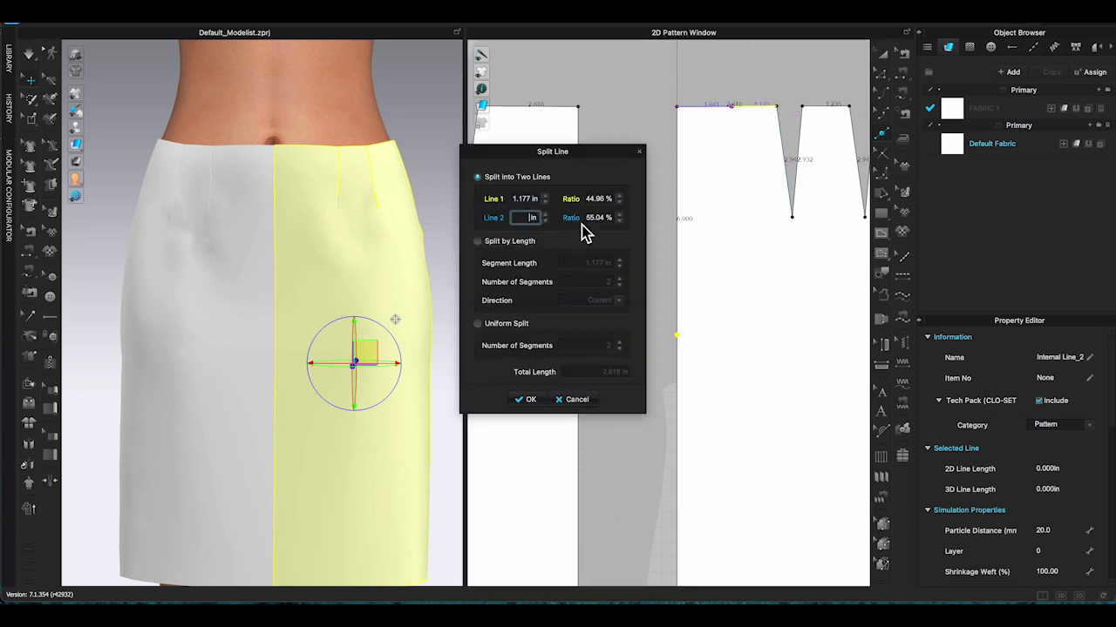
pyautogui.write('1.5')
pyautogui.press('Return')
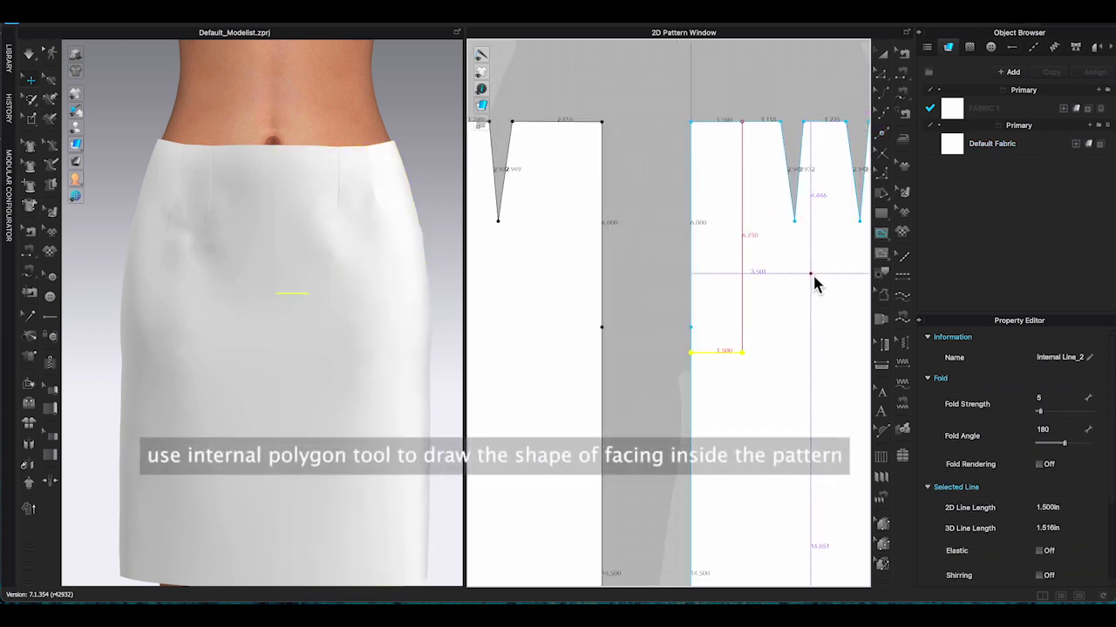
# - Undo the straight-sided facing outline drawn inside the front pattern
pyautogui.press('super+z')
pyautogui.press('super+z')
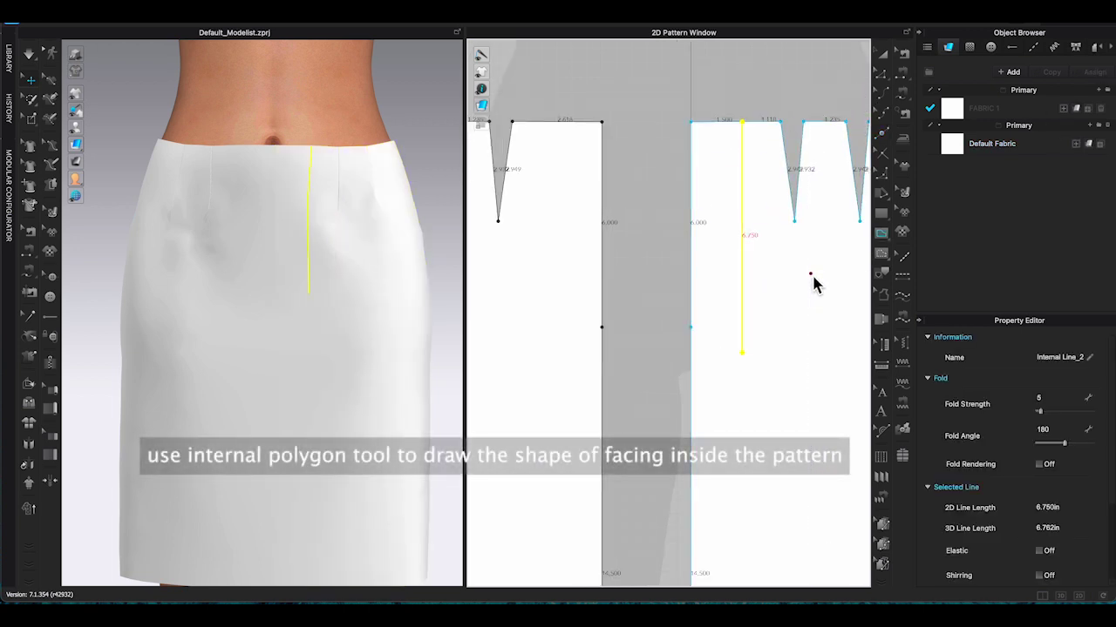
pyautogui.hotkey('ctrl', 'z')
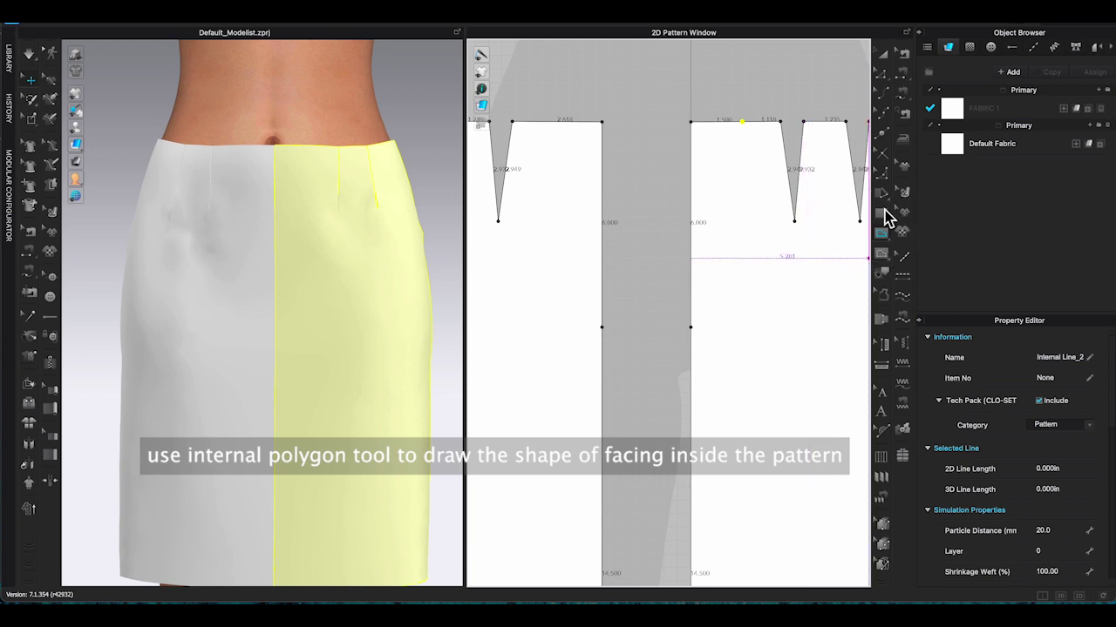
# - Draw an internal fly-facing line from the 1.5 in waist point about 6 in straight down, curving back to the centre-front edge
pyautogui.click(881, 234)
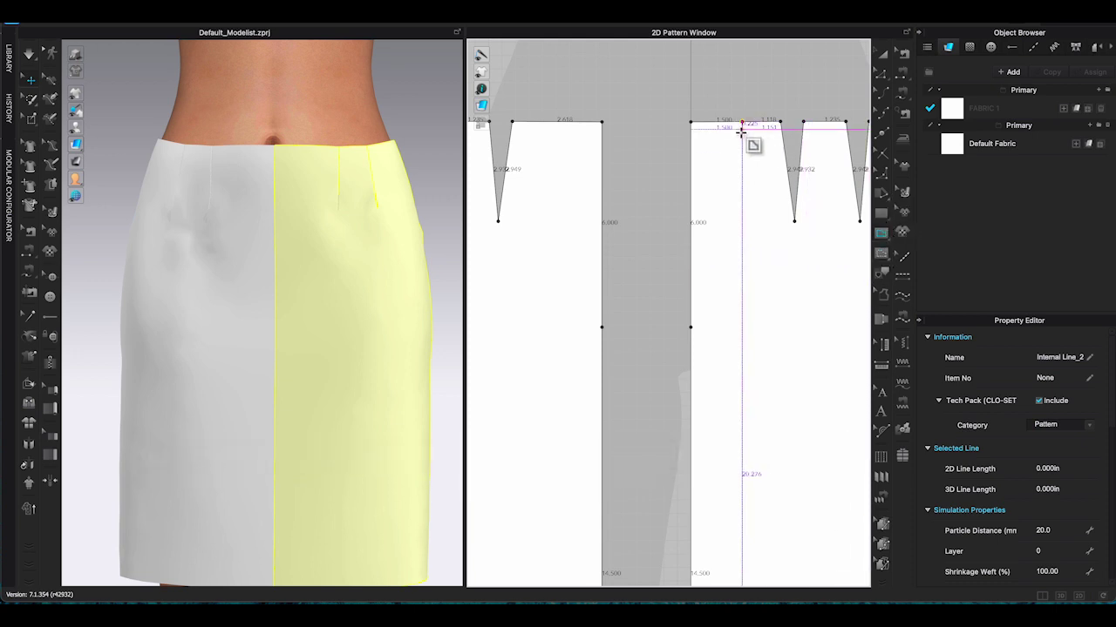
pyautogui.click(741, 123)
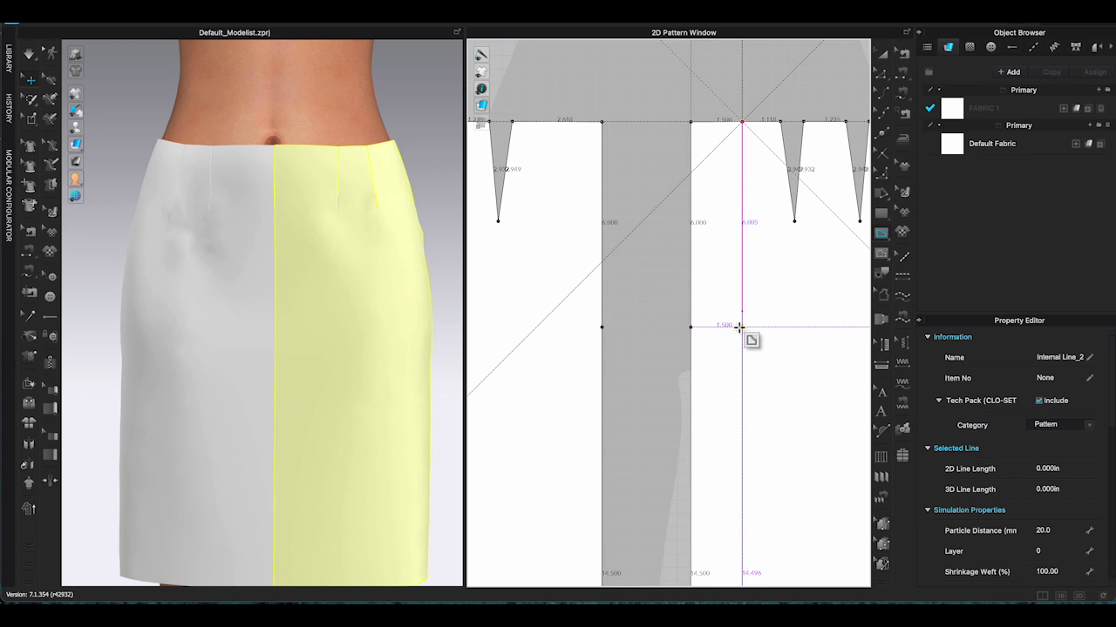
pyautogui.click(740, 327)
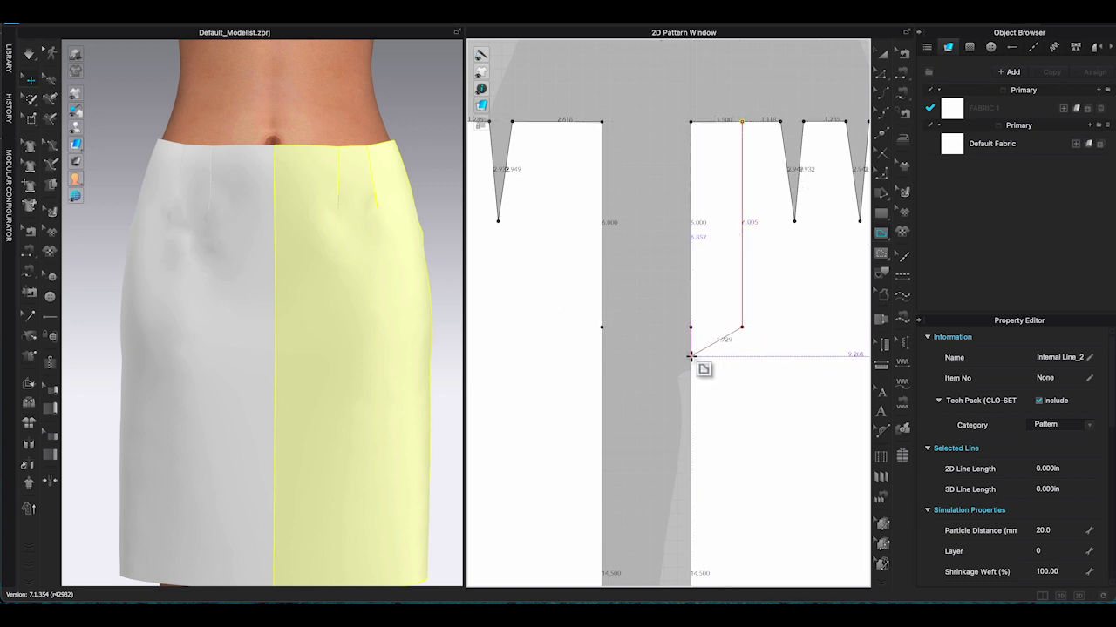
pyautogui.moveTo(691, 356); pyautogui.dragTo(637, 352)
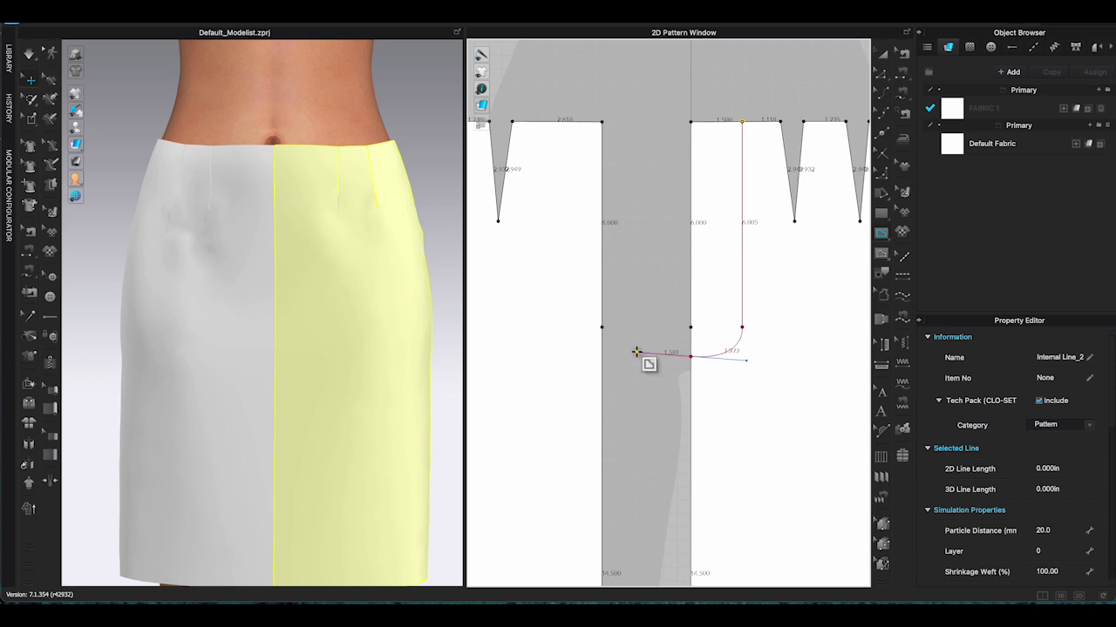
pyautogui.press('Return')
pyautogui.click(882, 74)
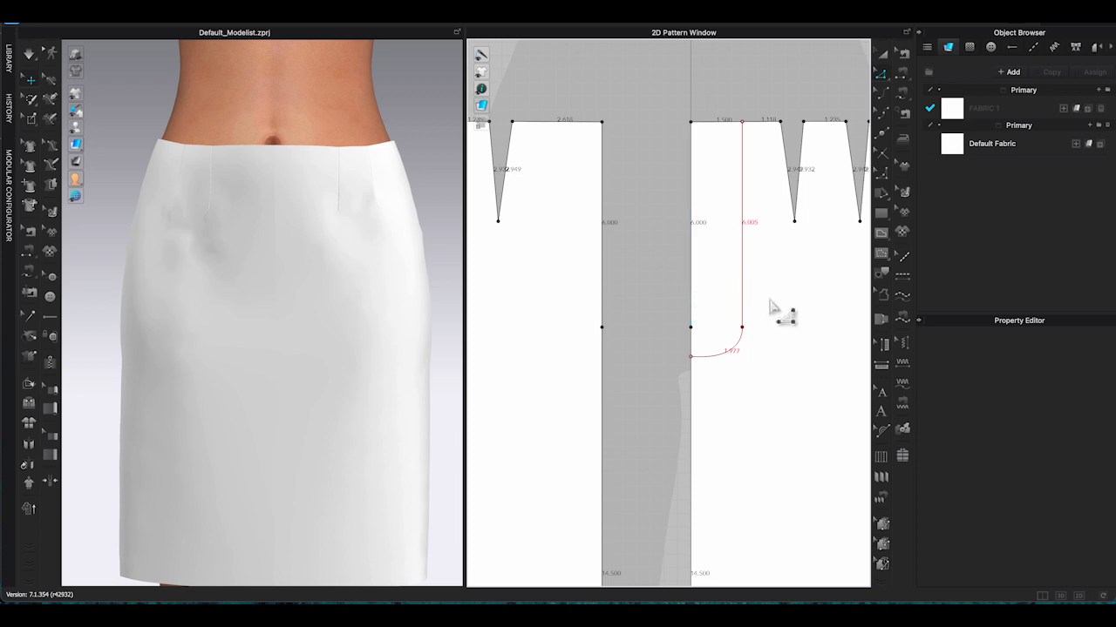
pyautogui.click(884, 274)
pyautogui.click(746, 246)
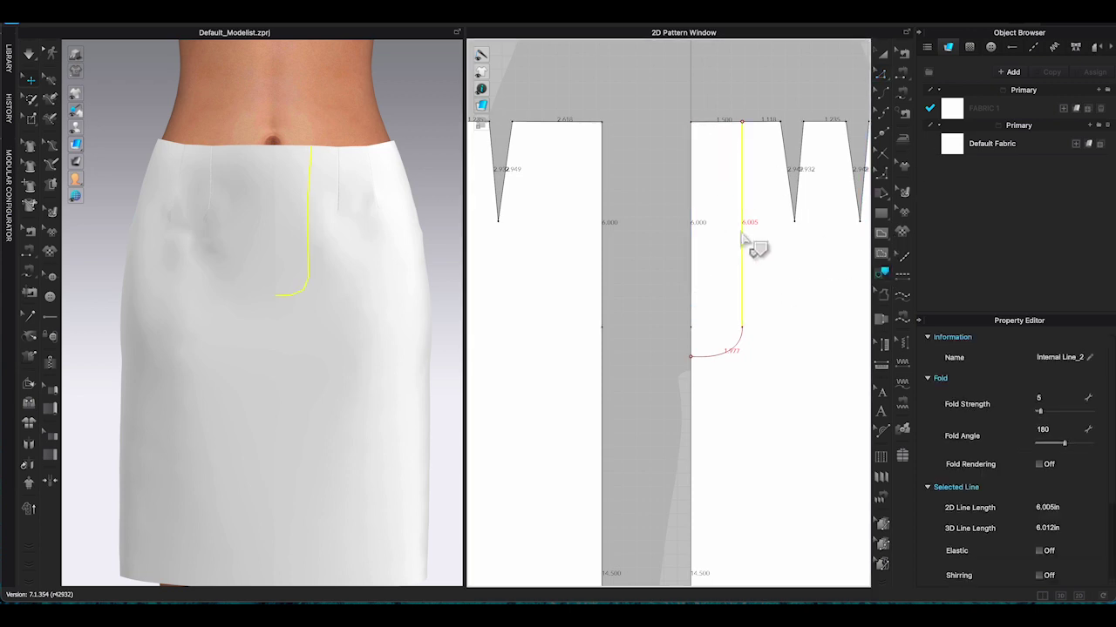
pyautogui.click(736, 103)
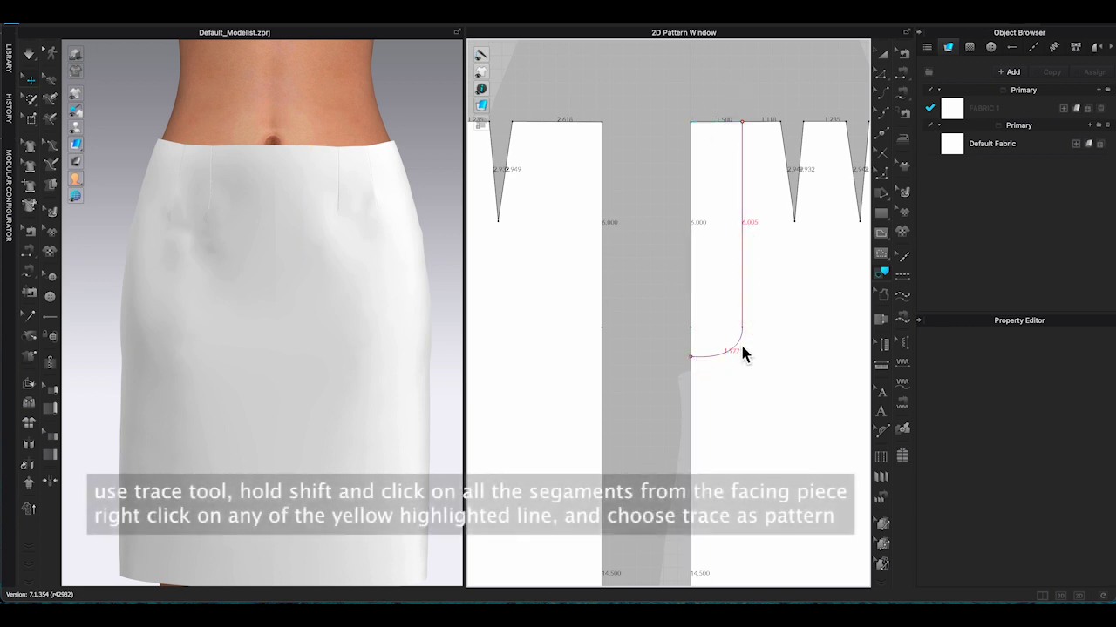
# - Trace the closed fly-facing outline as a separate pattern piece and place it in the gap between the two front halves
pyautogui.click(884, 273)
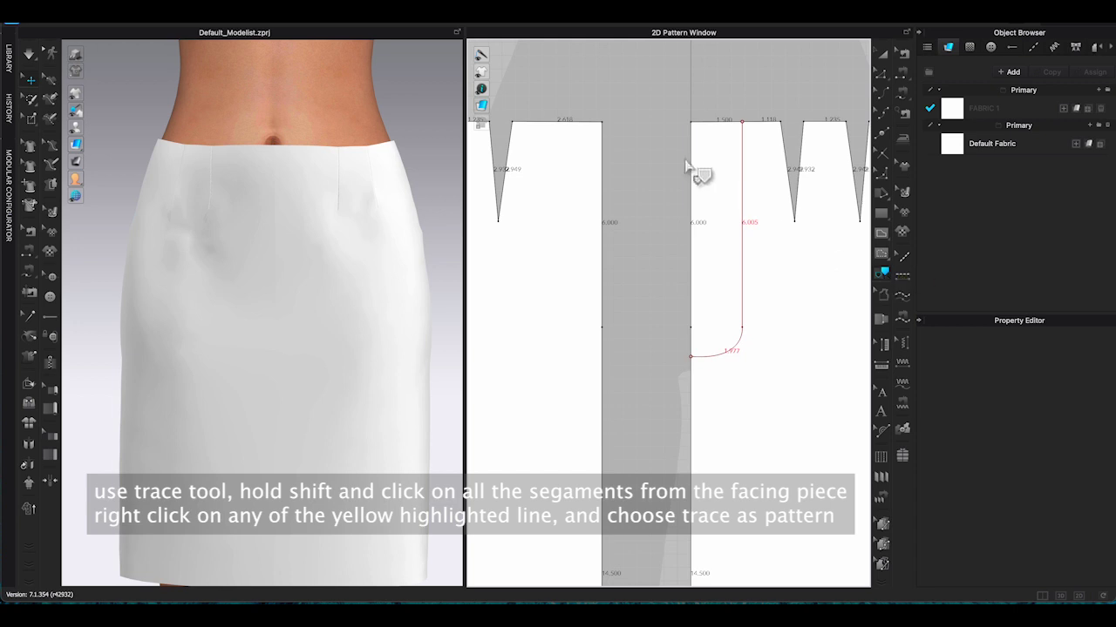
pyautogui.keyDown('shift'); pyautogui.click(742, 179); pyautogui.keyUp('shift')
pyautogui.keyDown('shift'); pyautogui.click(724, 349); pyautogui.keyUp('shift')
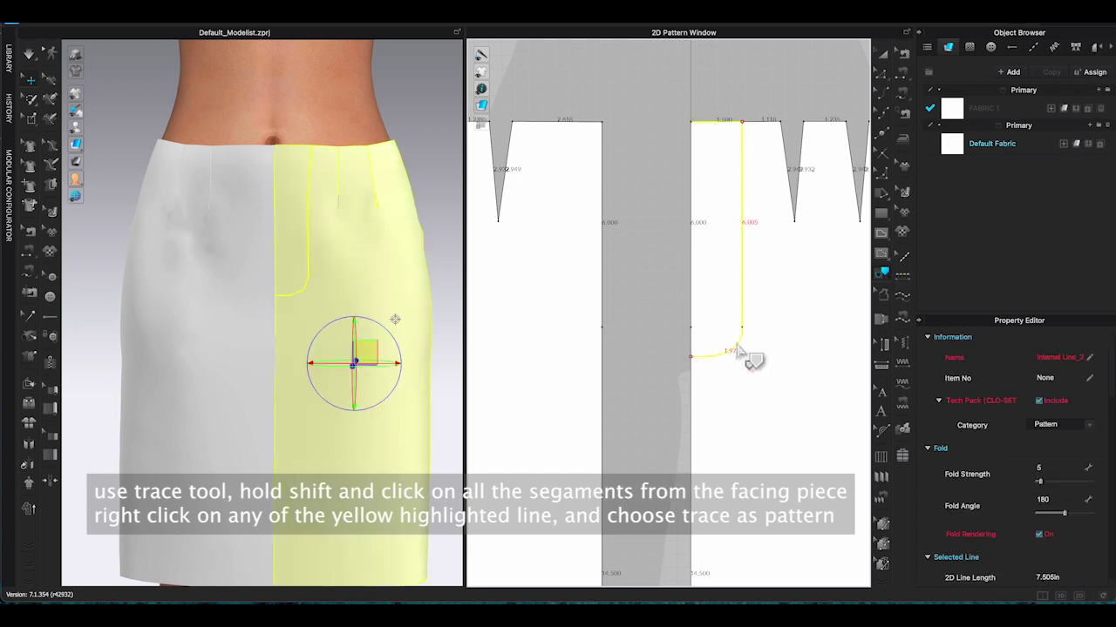
pyautogui.keyDown('shift'); pyautogui.click(691, 362); pyautogui.keyUp('shift')
pyautogui.keyDown('shift'); pyautogui.click(691, 253); pyautogui.keyUp('shift')
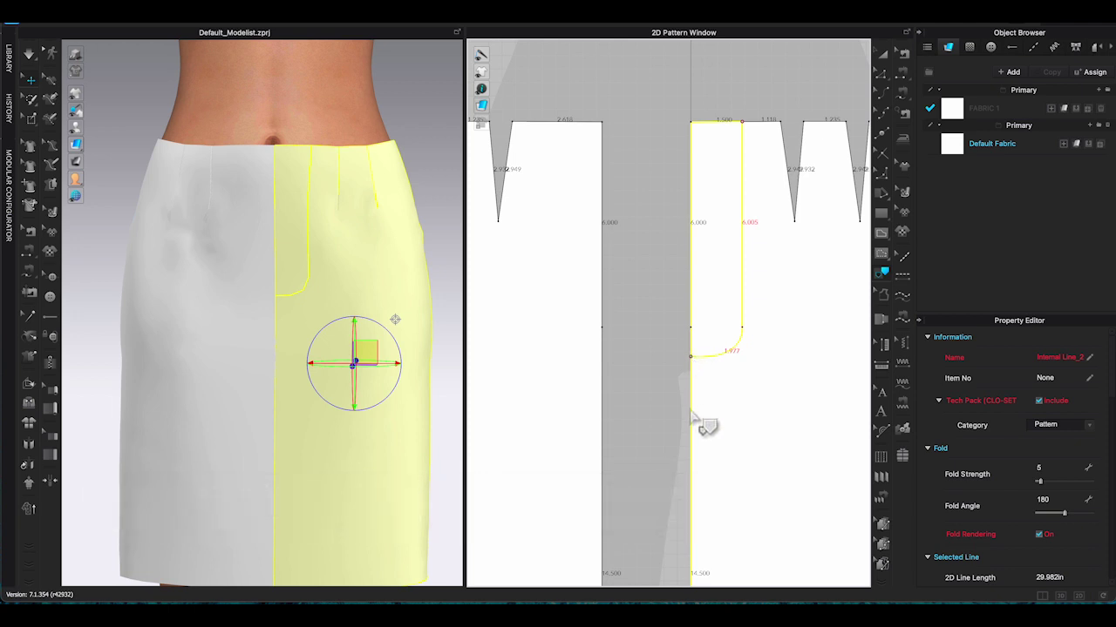
pyautogui.rightClick(691, 316)
pyautogui.click(710, 322)
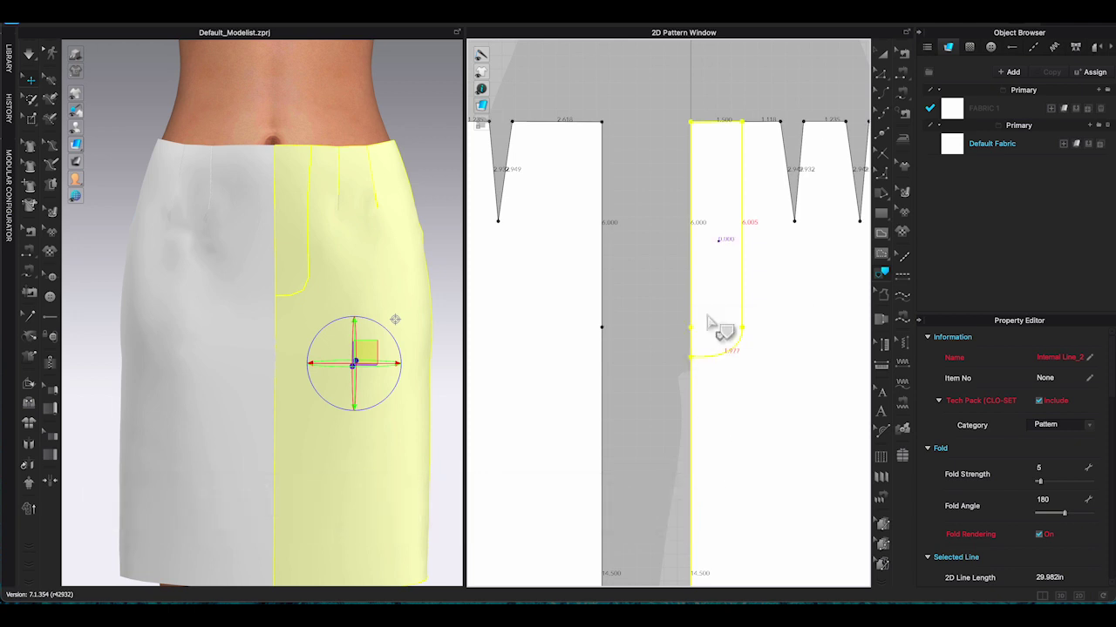
pyautogui.click(668, 249)
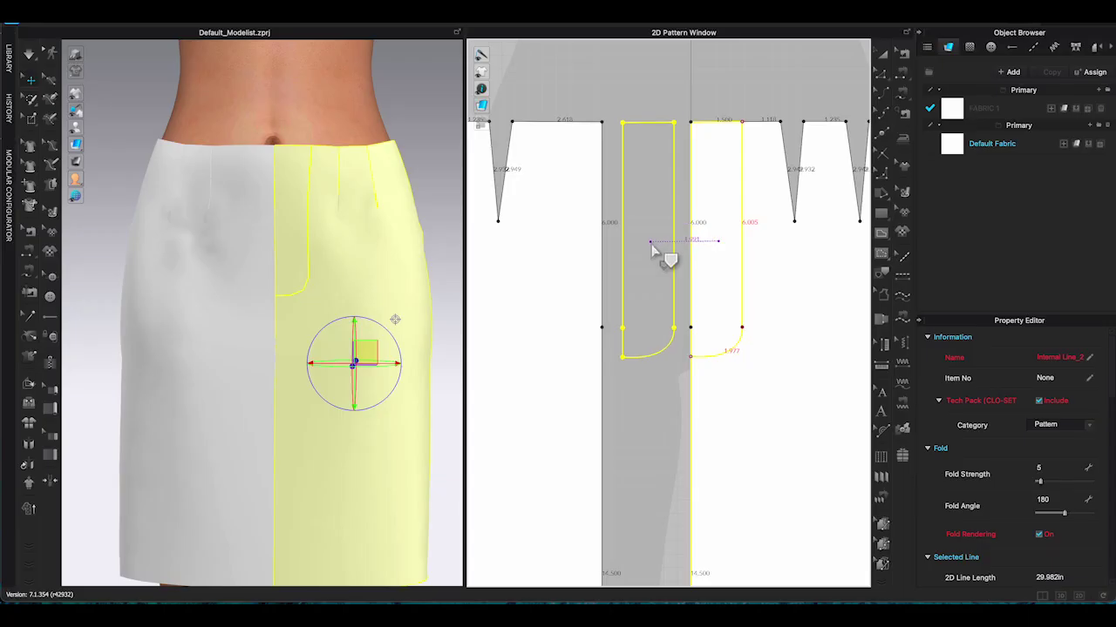
pyautogui.click(663, 250)
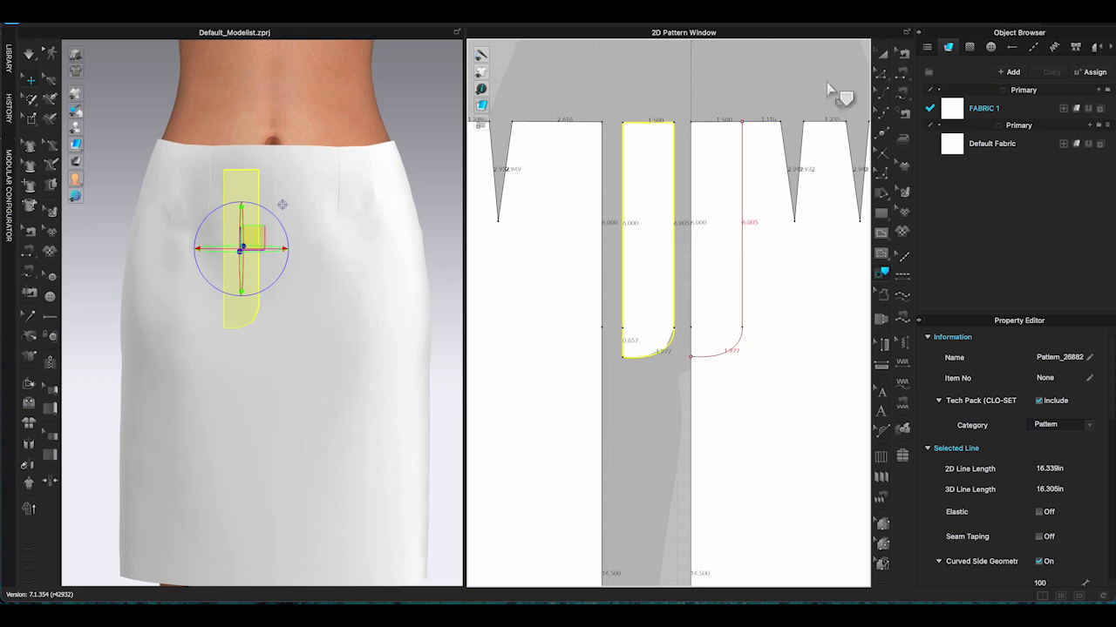
# - Flip the traced facing piece horizontally so its curved corner faces the opposite side
pyautogui.click(885, 55)
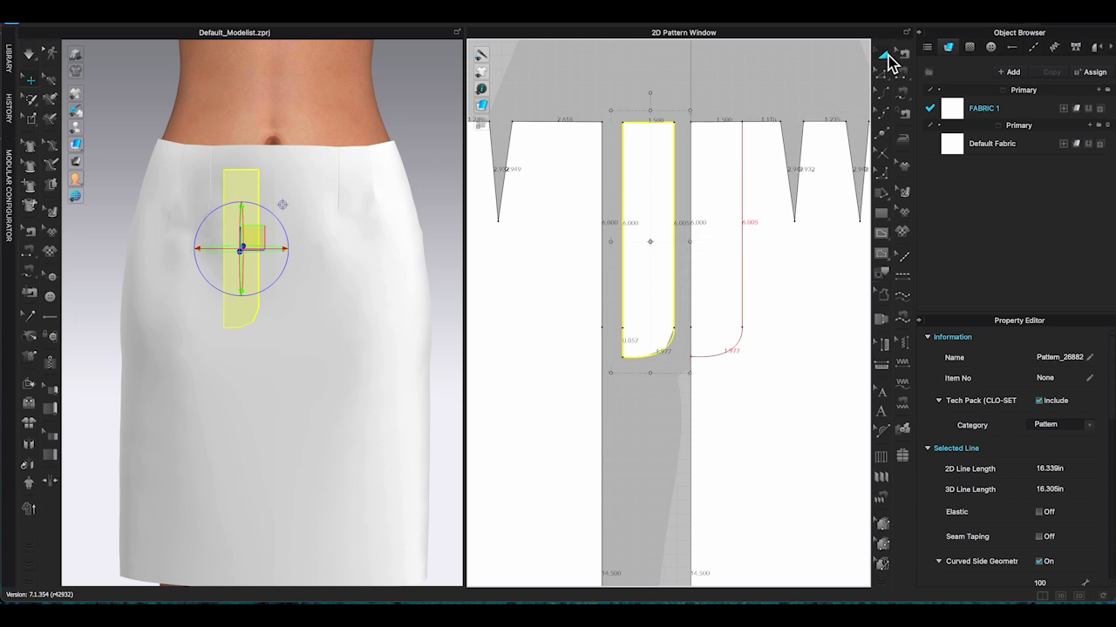
pyautogui.rightClick(652, 168)
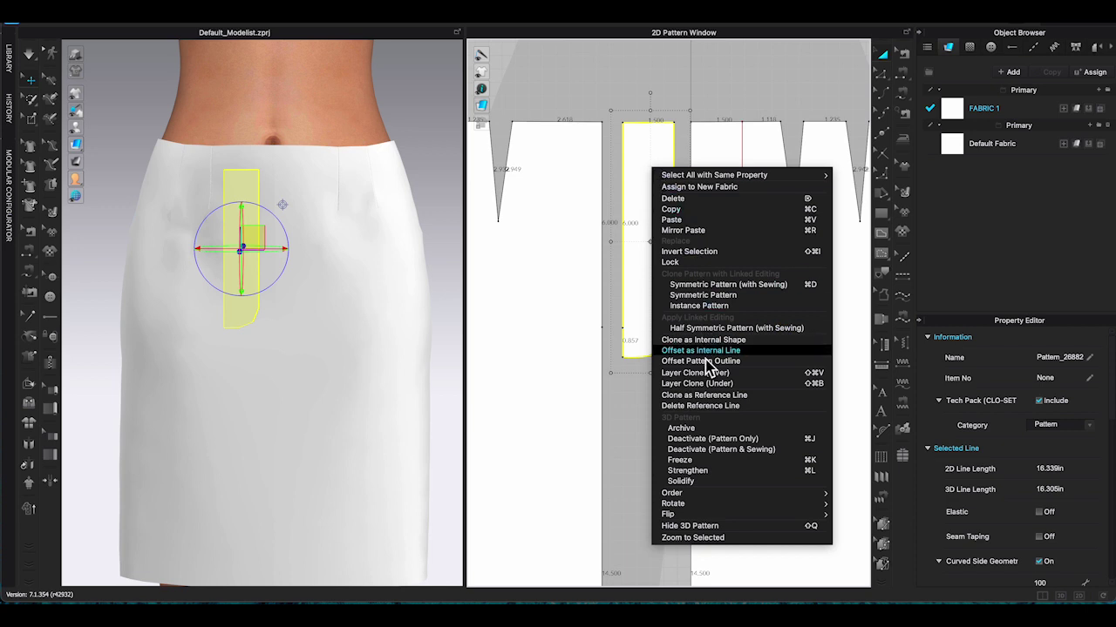
pyautogui.moveTo(707, 506)
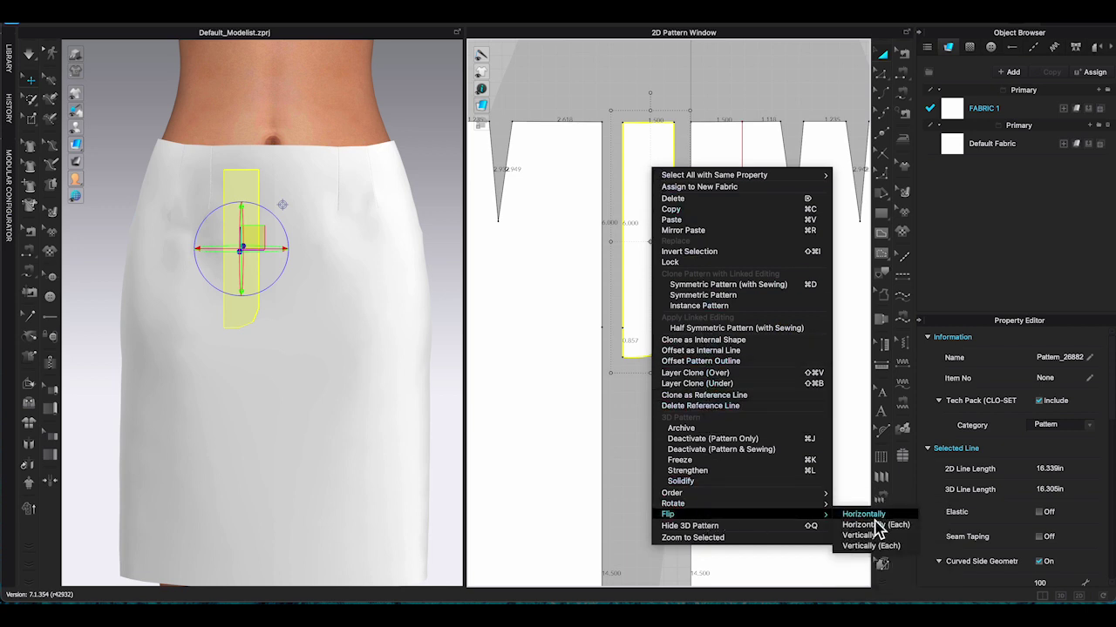
pyautogui.click(867, 525)
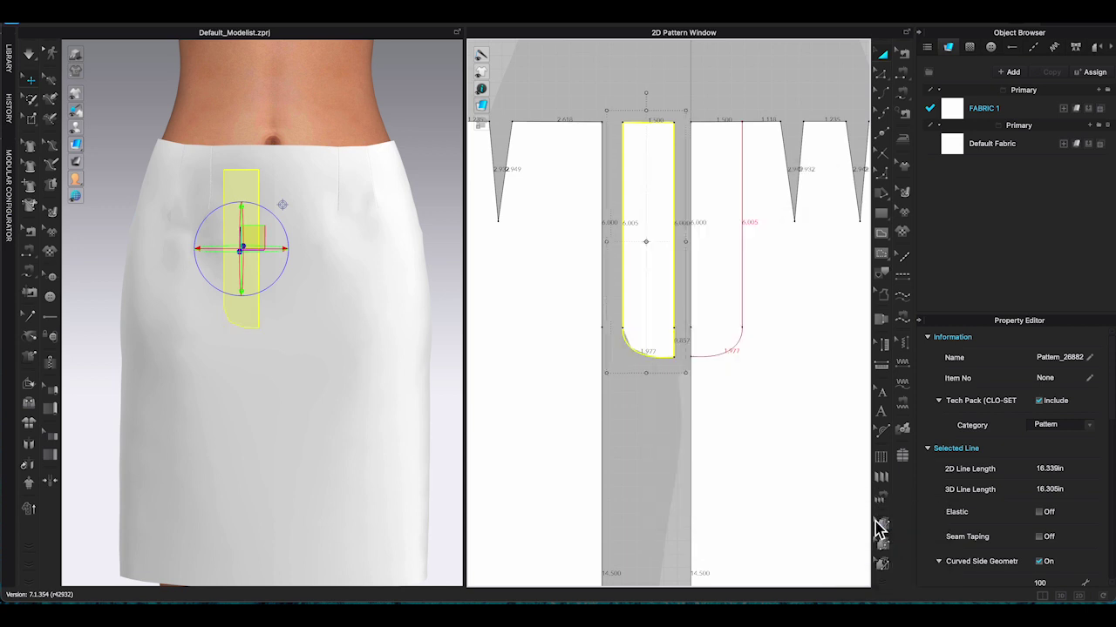
pyautogui.click(751, 87)
# - Strengthen the two skirt front halves and the fly facing together
pyautogui.scroll(1, 661, 242)
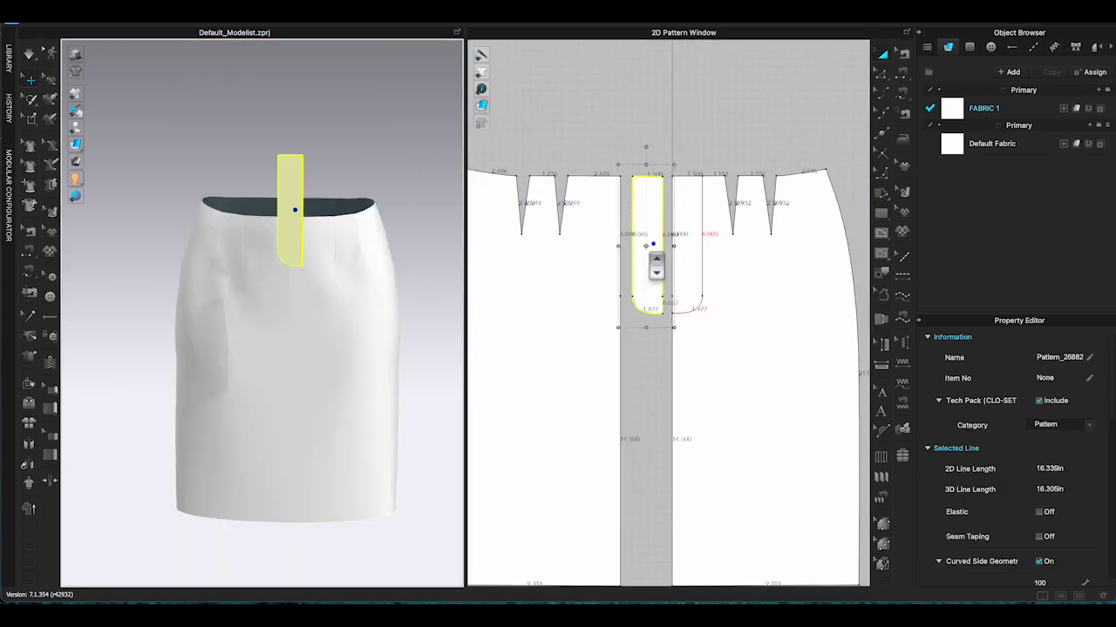
pyautogui.scroll(-2, 591, 154)
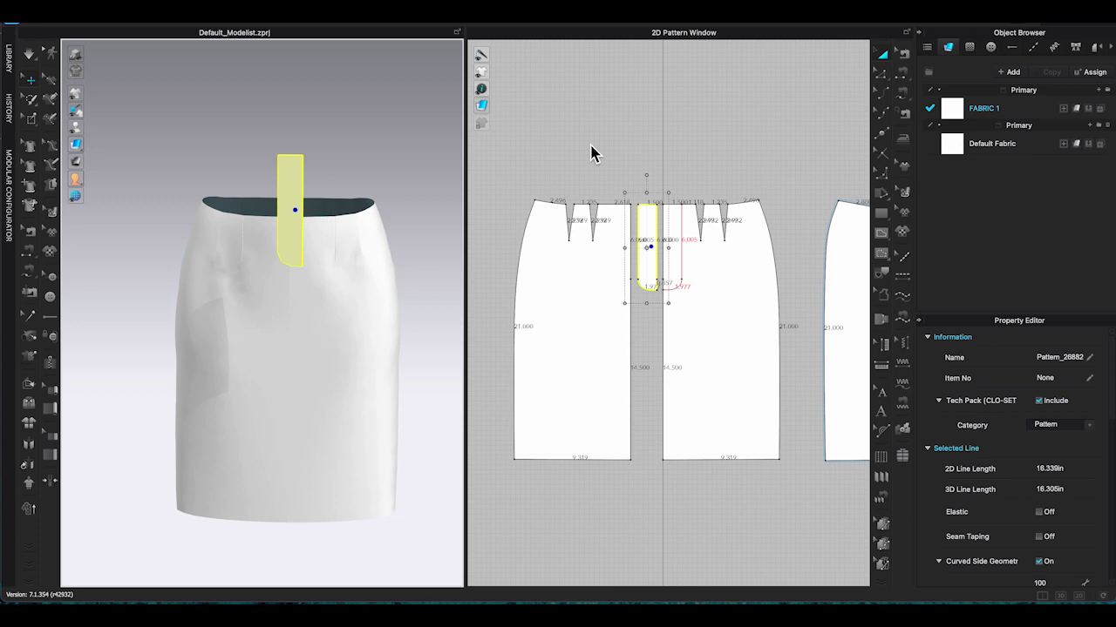
pyautogui.moveTo(498, 169); pyautogui.dragTo(783, 471)
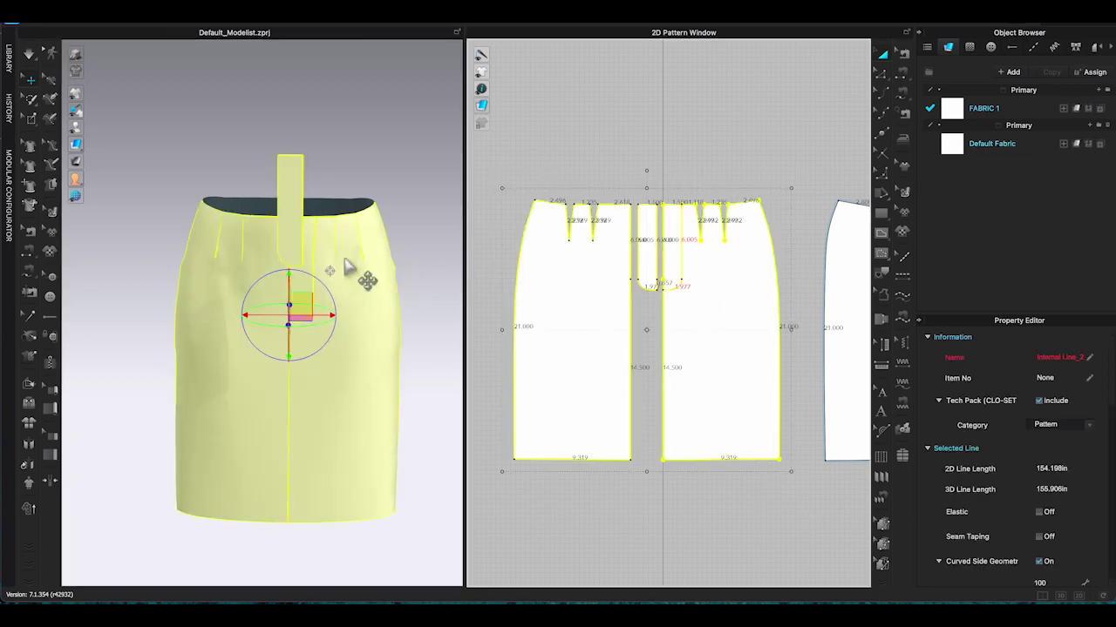
pyautogui.rightClick(347, 266)
pyautogui.click(383, 349)
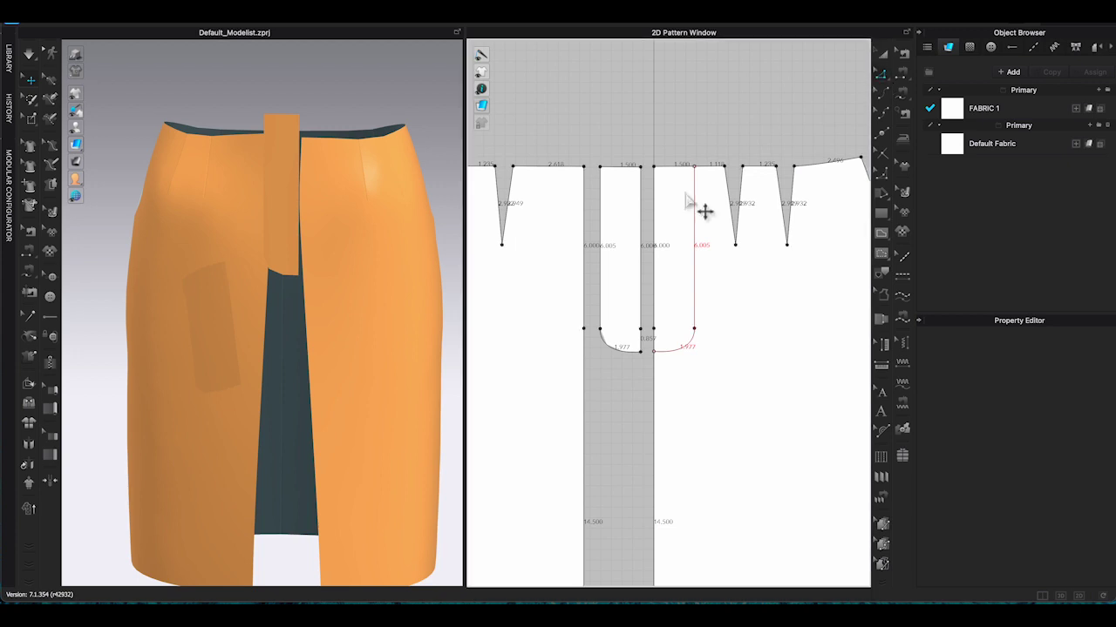
# - Offset the facing's long straight edge beside the curve-free corner inward by 0.5 in as a single internal line for the zipper
pyautogui.click(640, 229)
pyautogui.rightClick(642, 224)
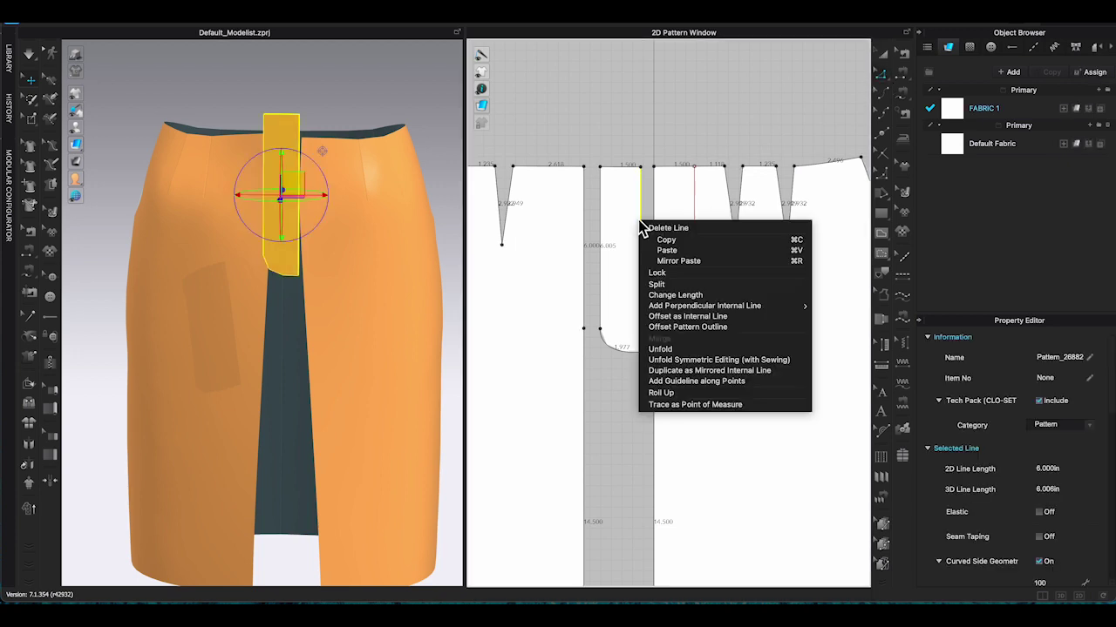
pyautogui.click(700, 318)
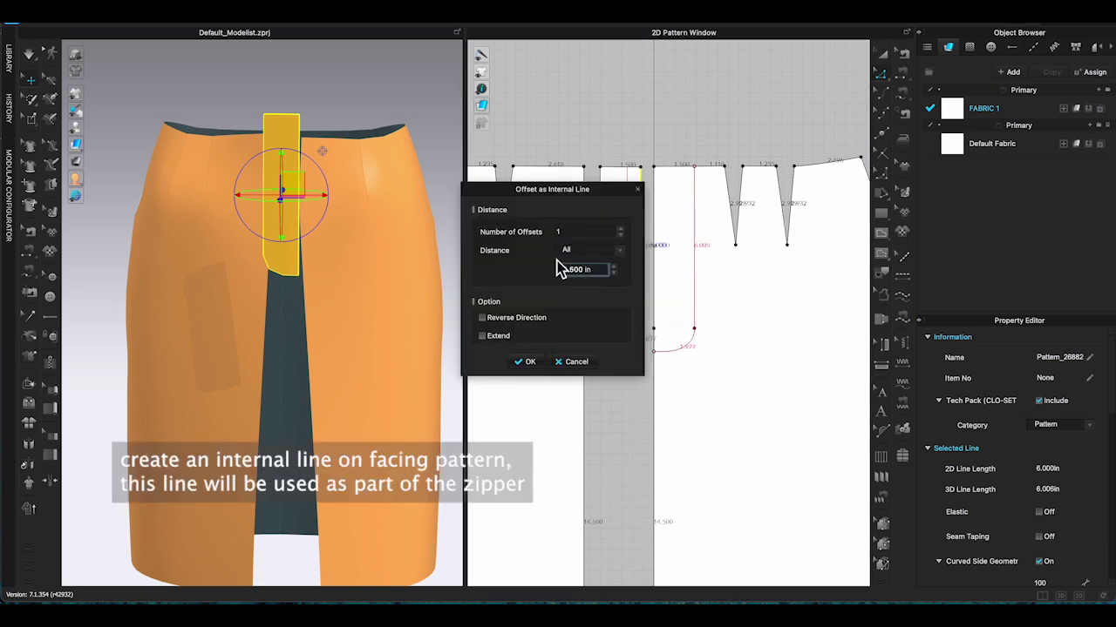
pyautogui.moveTo(557, 193); pyautogui.dragTo(476, 189)
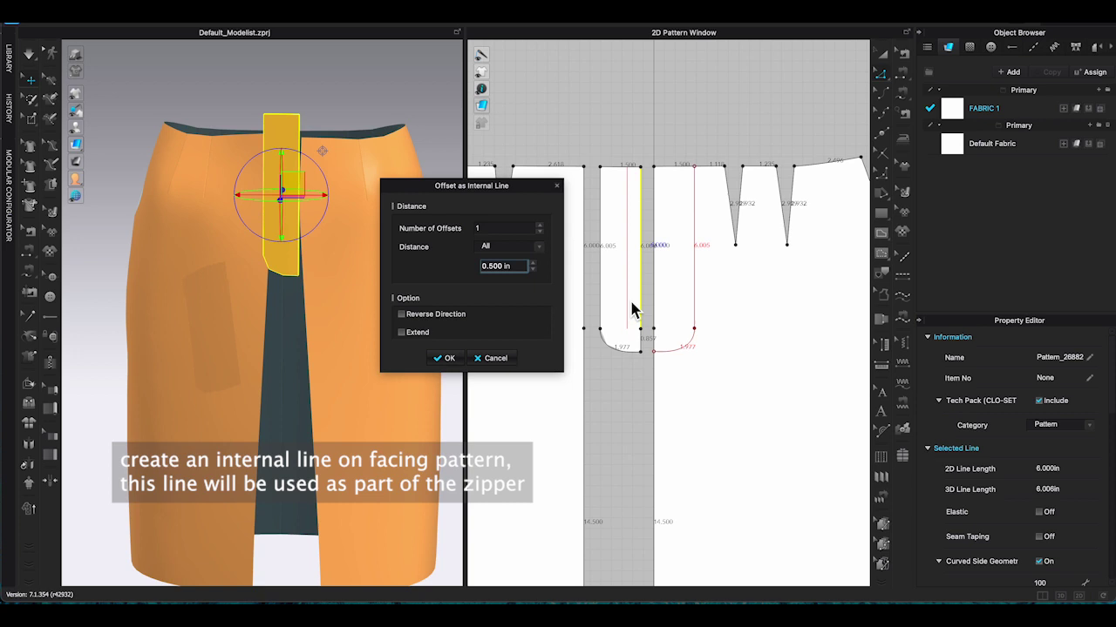
pyautogui.click(448, 361)
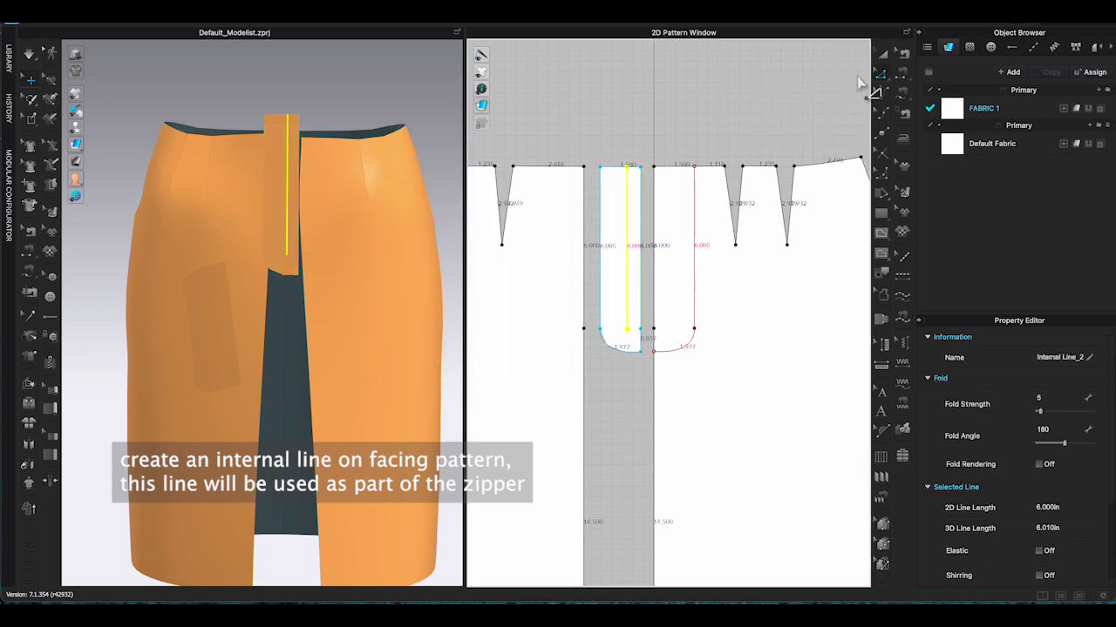
pyautogui.click(767, 101)
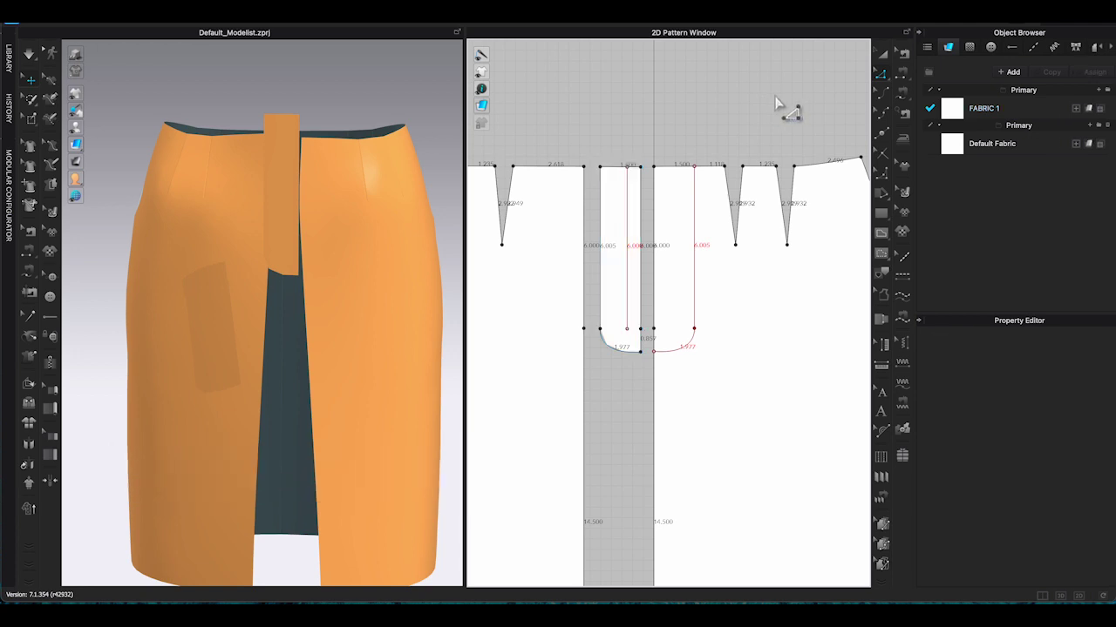
# - Free-sew the facing's long straight edge to the centre edge of the front half with the fly outline, with the seam set to Turned
pyautogui.click(627, 220)
pyautogui.scroll(2, 626, 225)
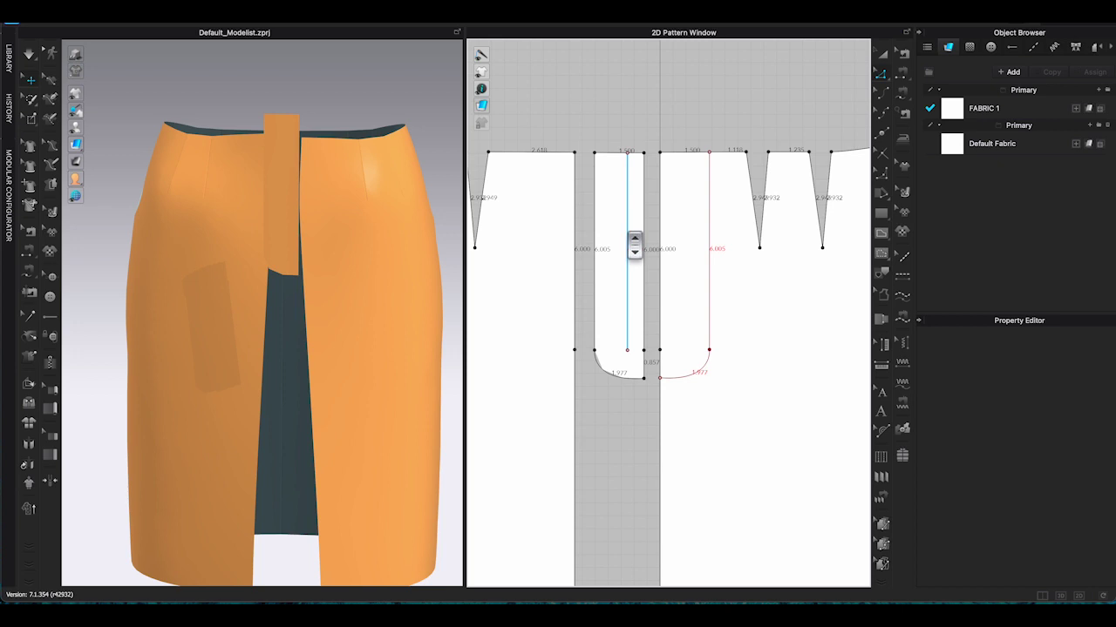
pyautogui.click(907, 104)
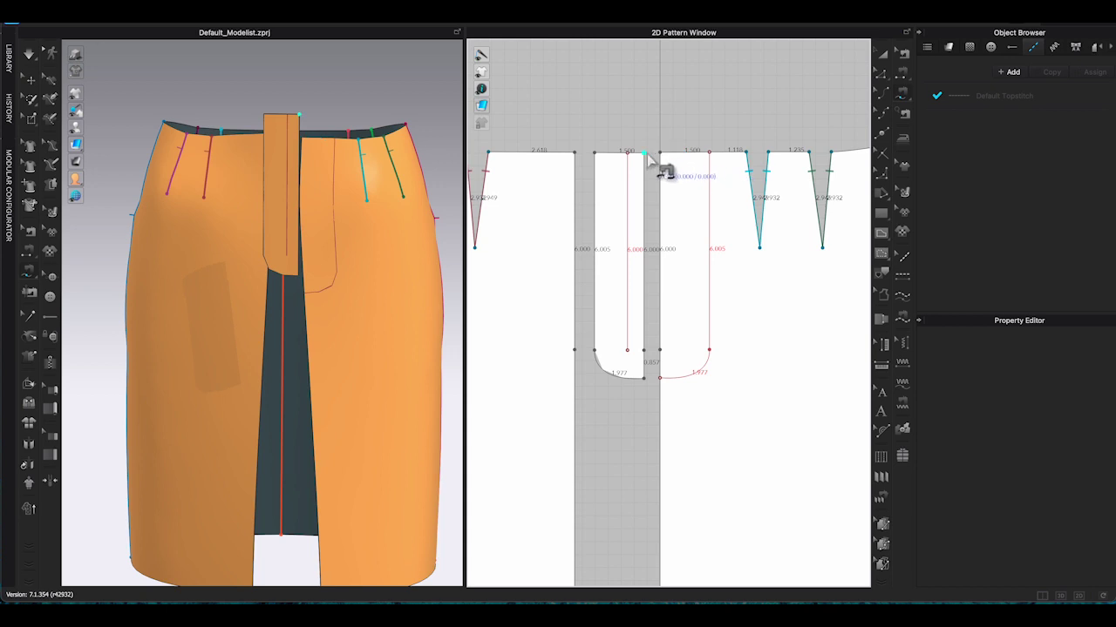
pyautogui.click(644, 378)
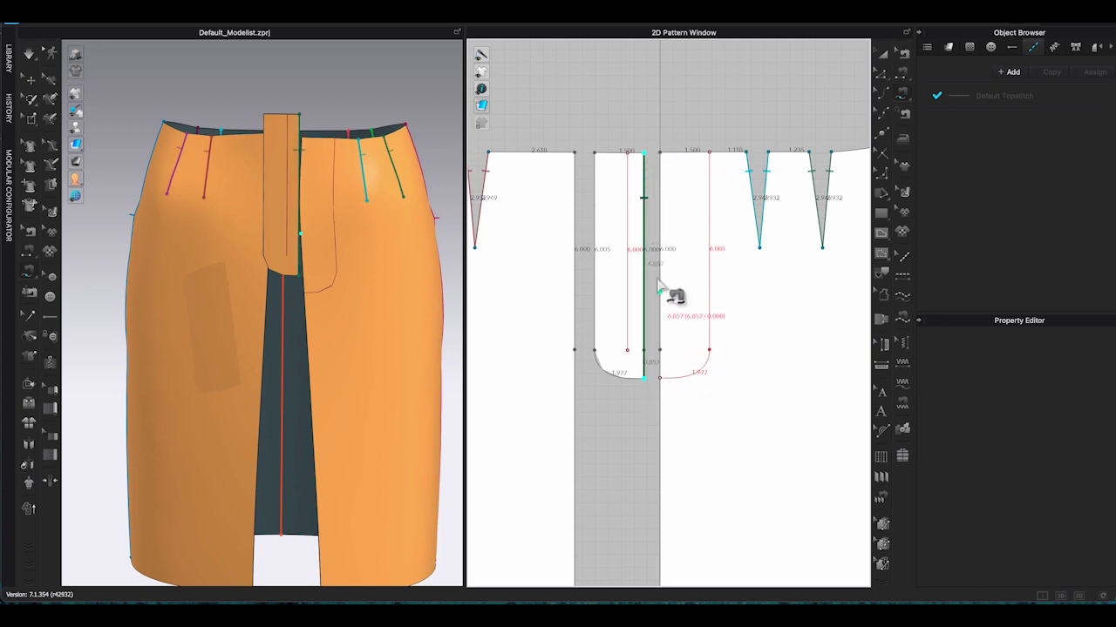
pyautogui.click(658, 381)
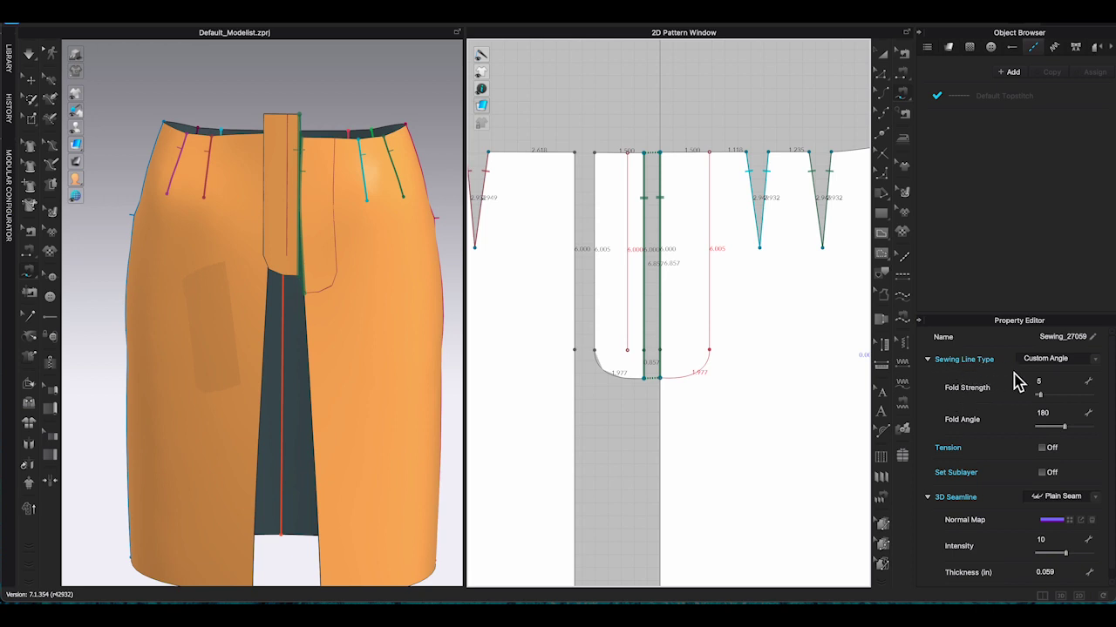
pyautogui.click(1096, 360)
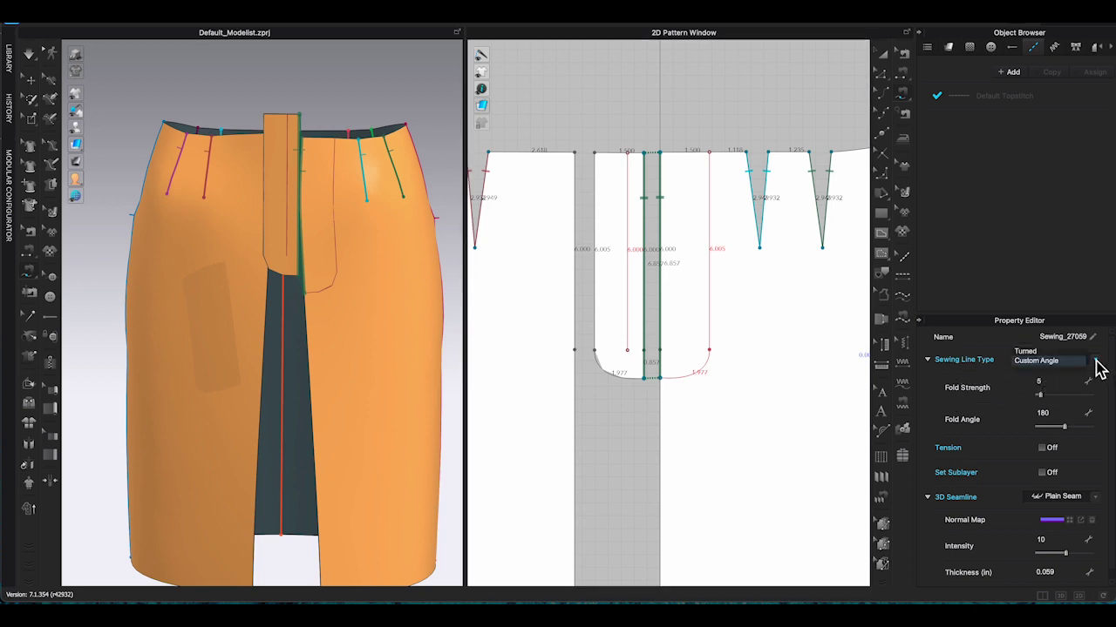
pyautogui.click(1045, 353)
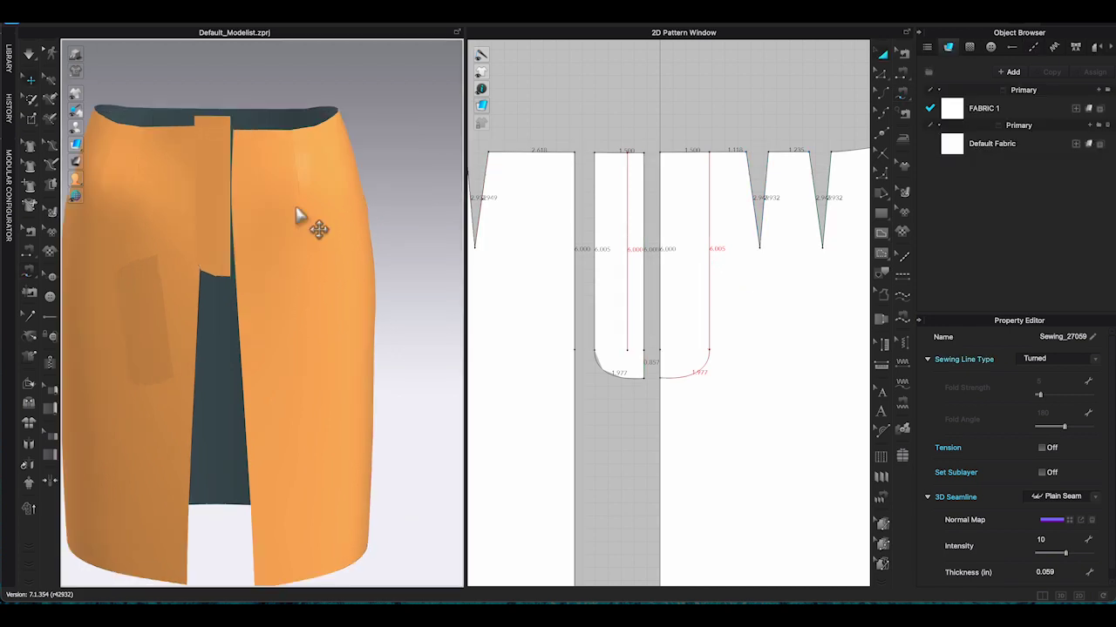
# - Superimpose the fly facing under the front half it is sewn to and check its placement from inside the skirt
pyautogui.moveTo(294, 210)
pyautogui.mouseDown(button='right')
pyautogui.moveTo(264, 224)
pyautogui.moveTo(314, 234)
pyautogui.moveTo(301, 219)
pyautogui.mouseUp(button='right')
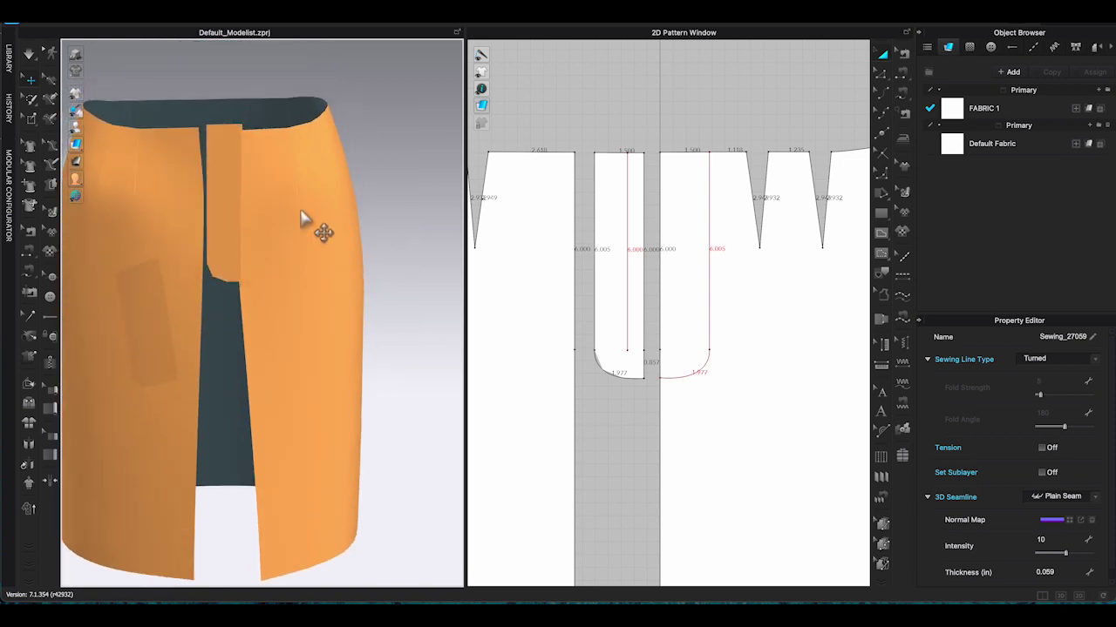
pyautogui.click(227, 204)
pyautogui.rightClick(225, 200)
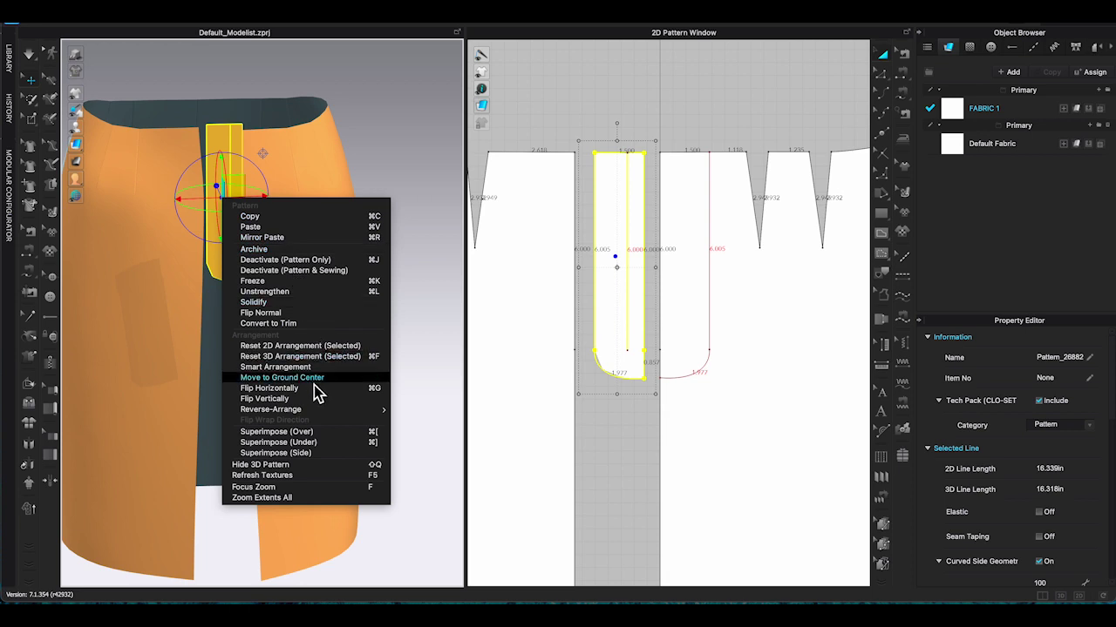
pyautogui.click(328, 445)
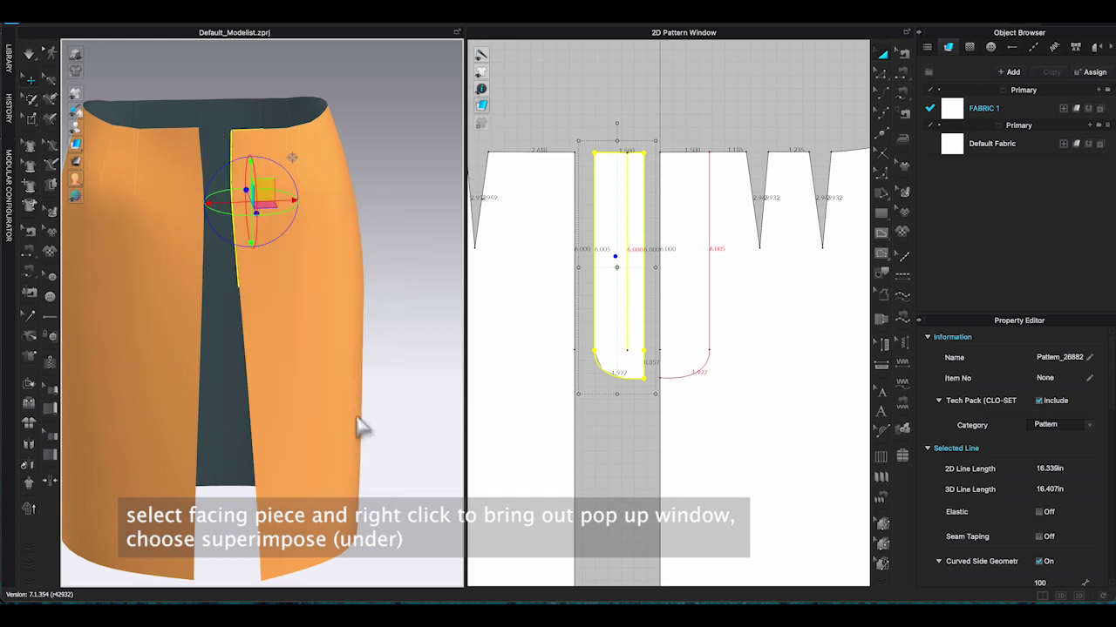
pyautogui.moveTo(348, 386); pyautogui.dragTo(459, 392, button='right')
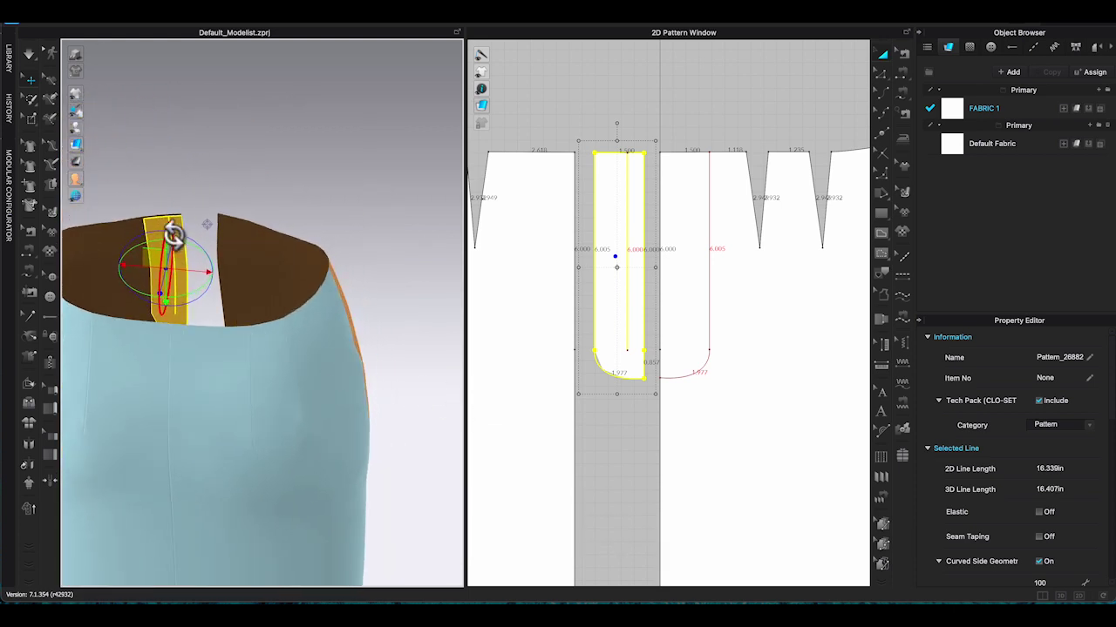
pyautogui.click(212, 220)
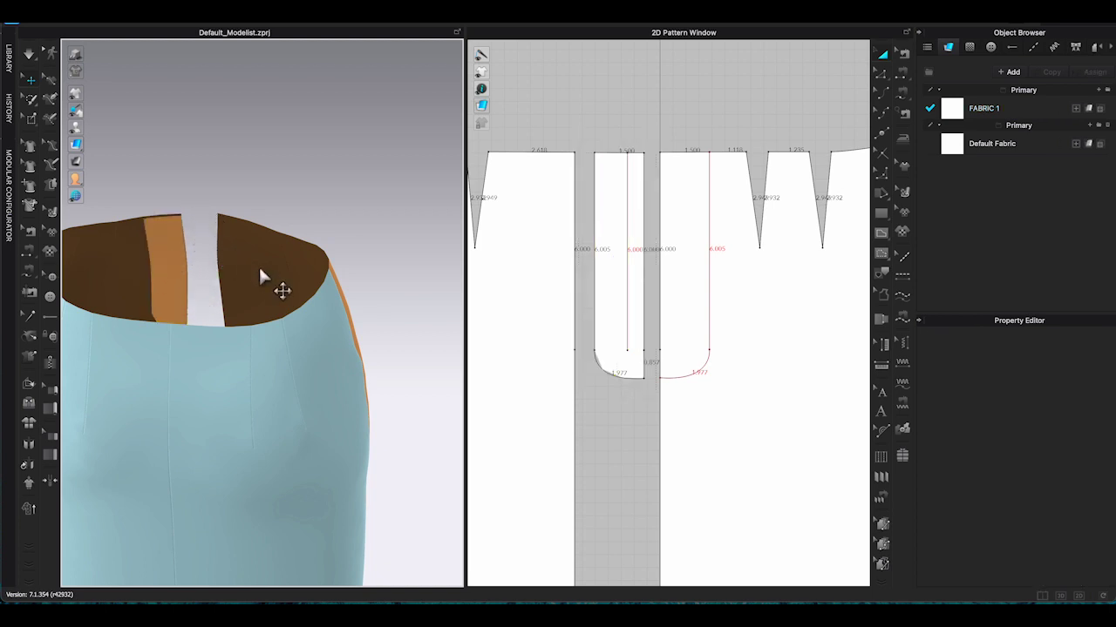
pyautogui.moveTo(266, 258); pyautogui.dragTo(314, 269, button='right')
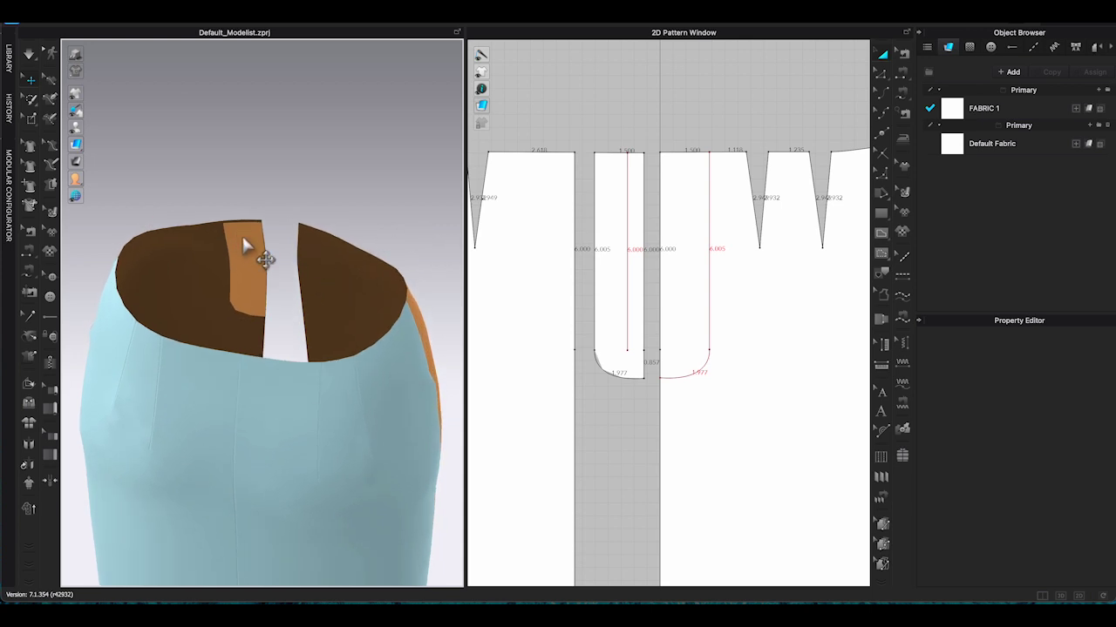
# - Free-sew the facing's long outer edge and curved corner to the matching internal fly outline on the front half
pyautogui.click(904, 98)
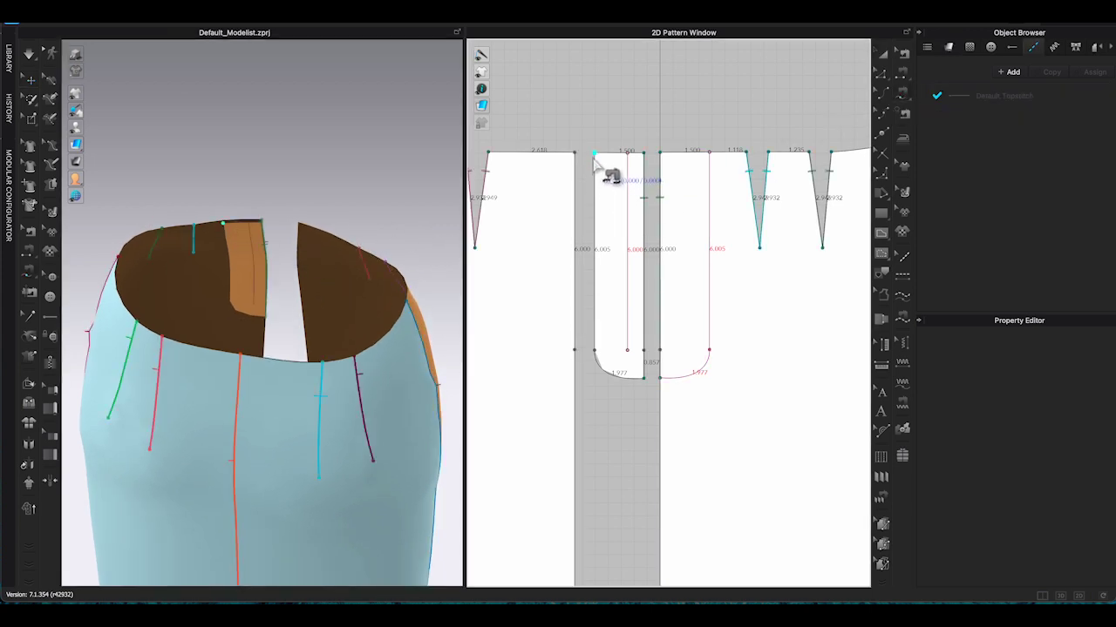
pyautogui.click(594, 157)
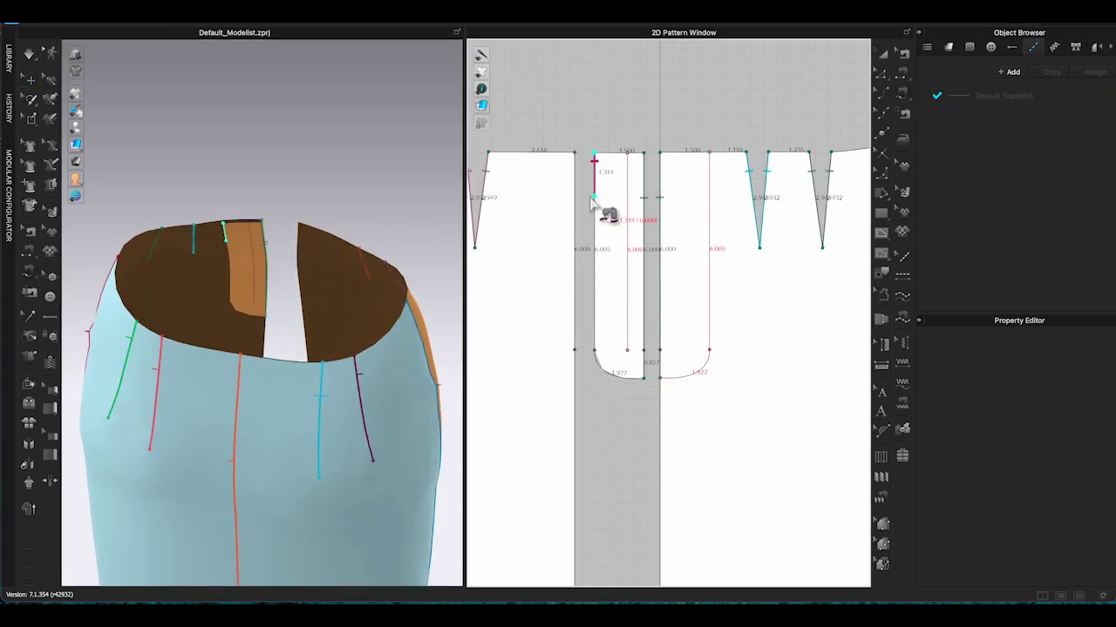
pyautogui.click(710, 155)
pyautogui.click(659, 378)
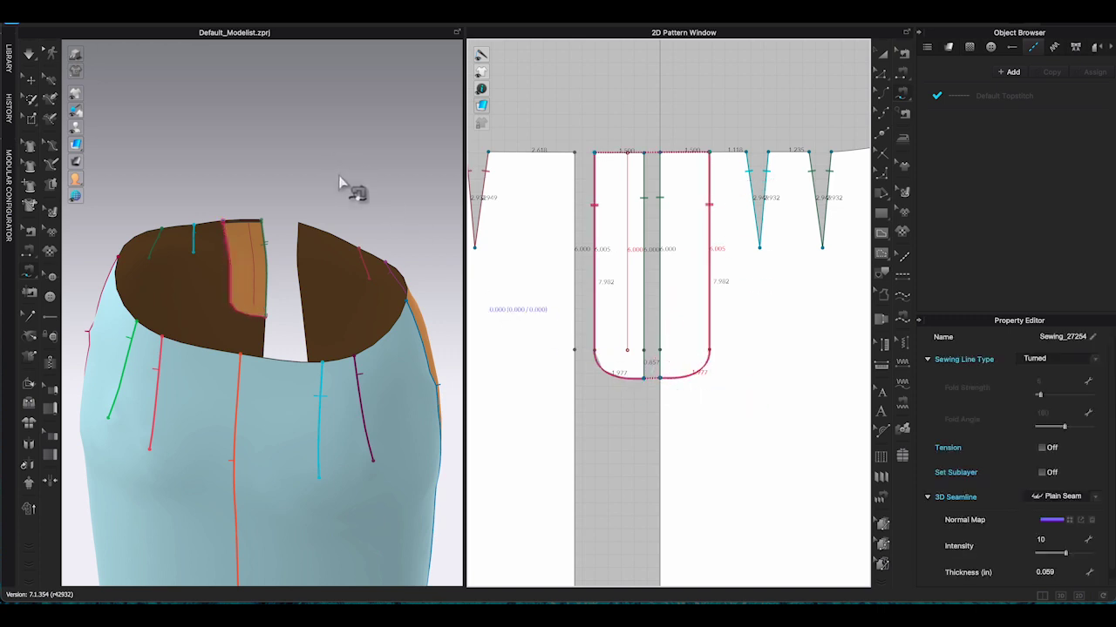
pyautogui.moveTo(339, 177); pyautogui.dragTo(337, 169, button='right')
# - Sew the facing's top edge to the matching waistline segment between the front half's centre edge and the fly outline
pyautogui.click(644, 153)
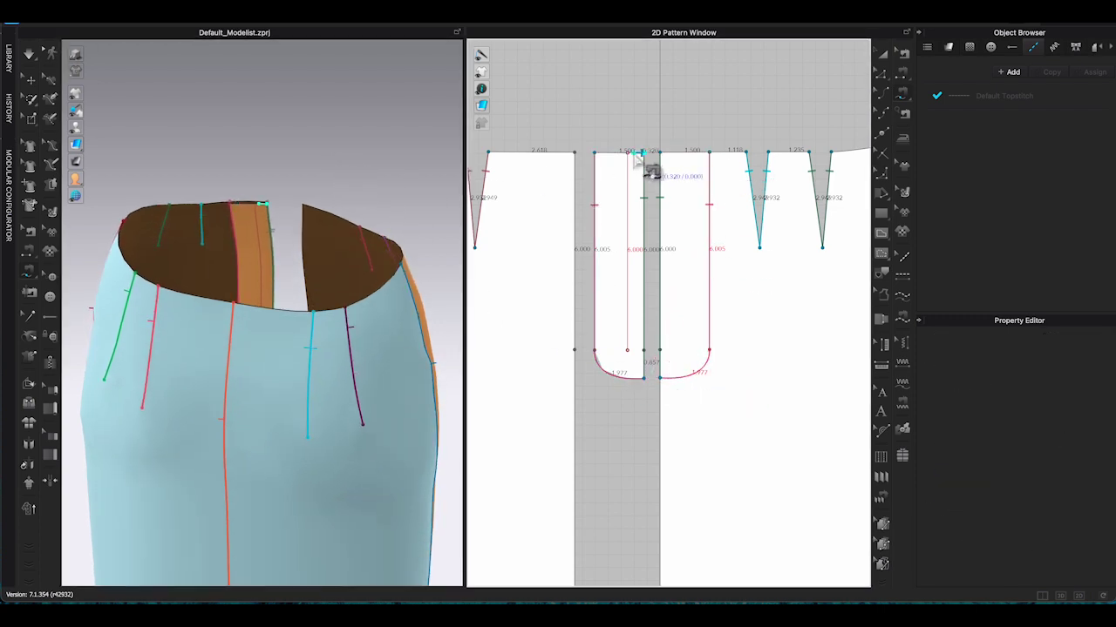
pyautogui.click(596, 153)
pyautogui.click(660, 153)
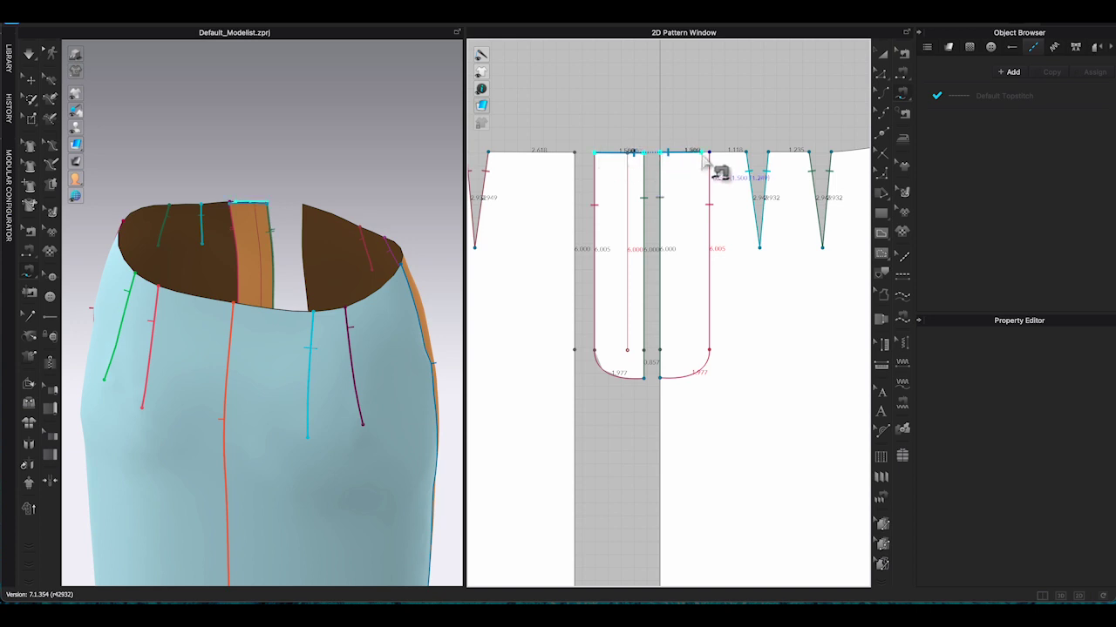
pyautogui.click(708, 153)
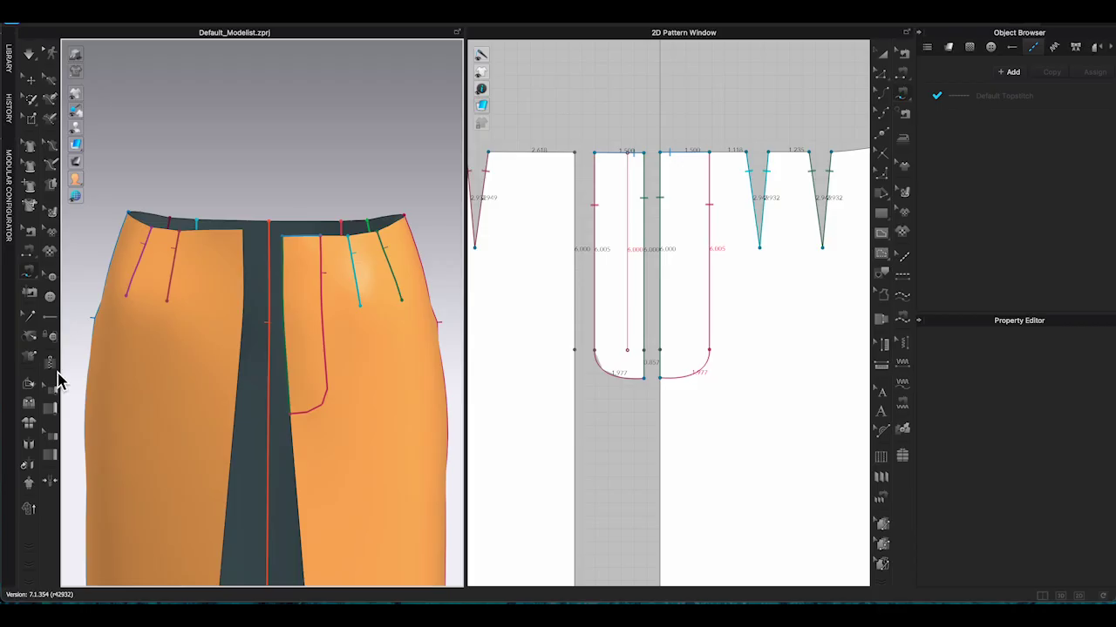
# - Try a zipper starting at the waistline between the opposite front half's centre edge and the facing's internal line, and simulate it
pyautogui.click(52, 366)
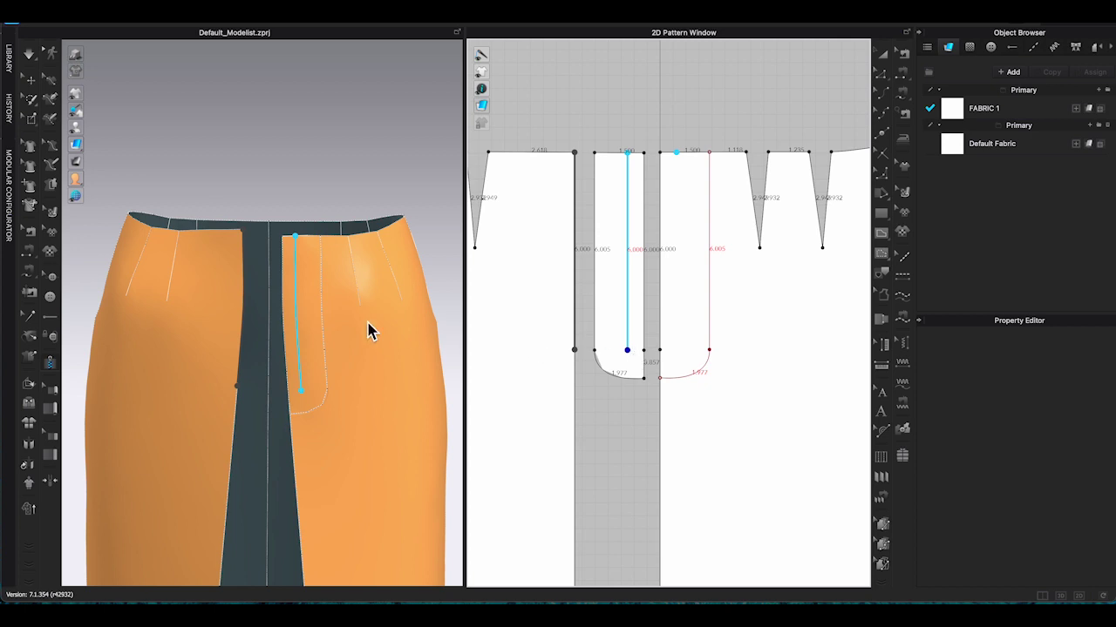
pyautogui.doubleClick(340, 328)
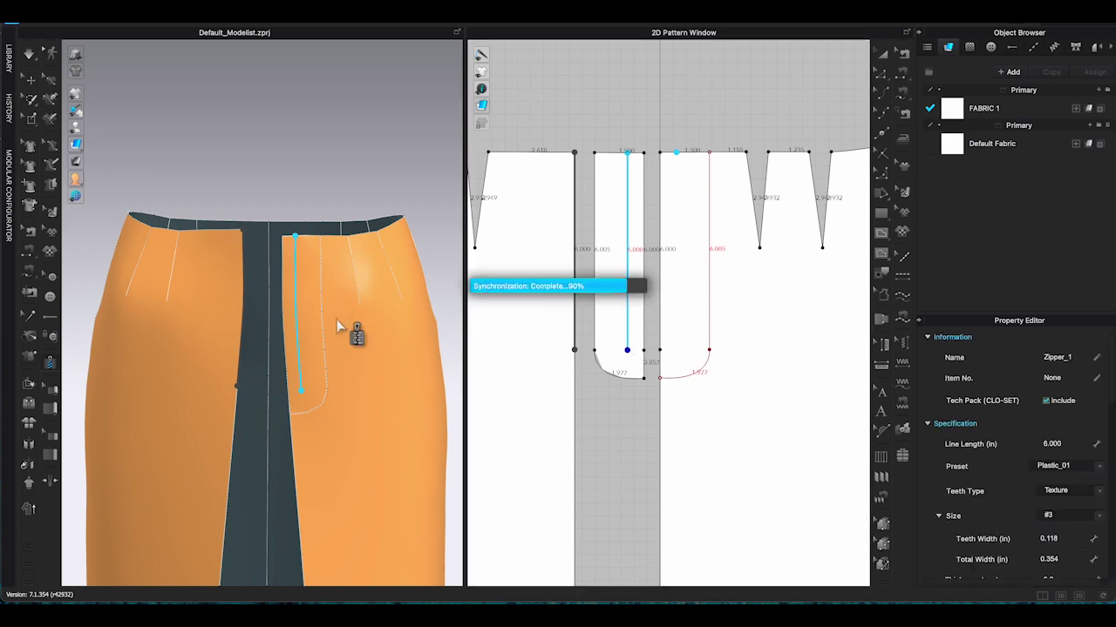
pyautogui.moveTo(336, 319); pyautogui.dragTo(352, 320, button='right')
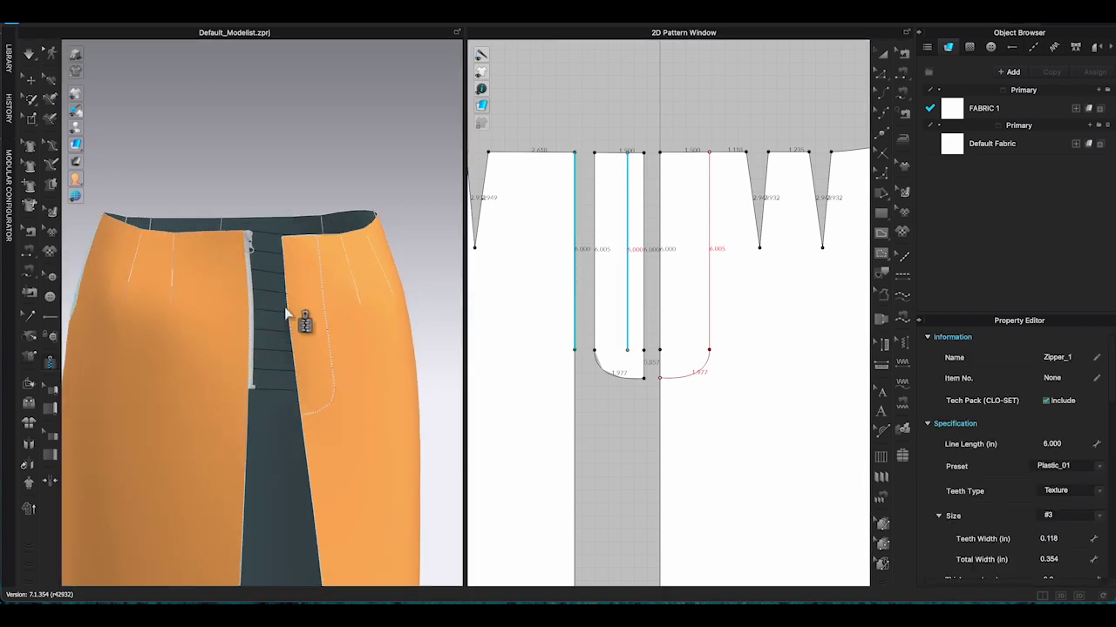
pyautogui.scroll(-3, 287, 309)
pyautogui.moveTo(287, 307); pyautogui.dragTo(449, 332, button='right')
pyautogui.press('space')
pyautogui.moveTo(370, 307); pyautogui.dragTo(260, 244, button='right')
pyautogui.scroll(-3, 275, 141)
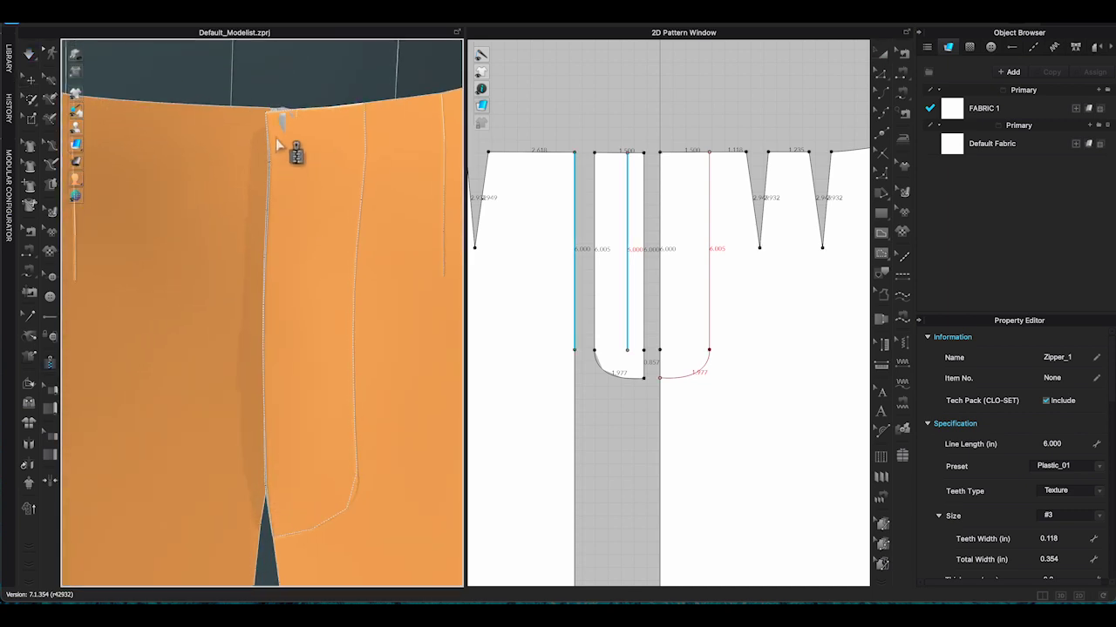
# - Pull the fly-side front half aside during simulation to inspect the zipper and its slider at the waist
pyautogui.click(294, 138)
pyautogui.moveTo(305, 138); pyautogui.dragTo(357, 155)
pyautogui.moveTo(357, 155); pyautogui.dragTo(386, 172, button='right')
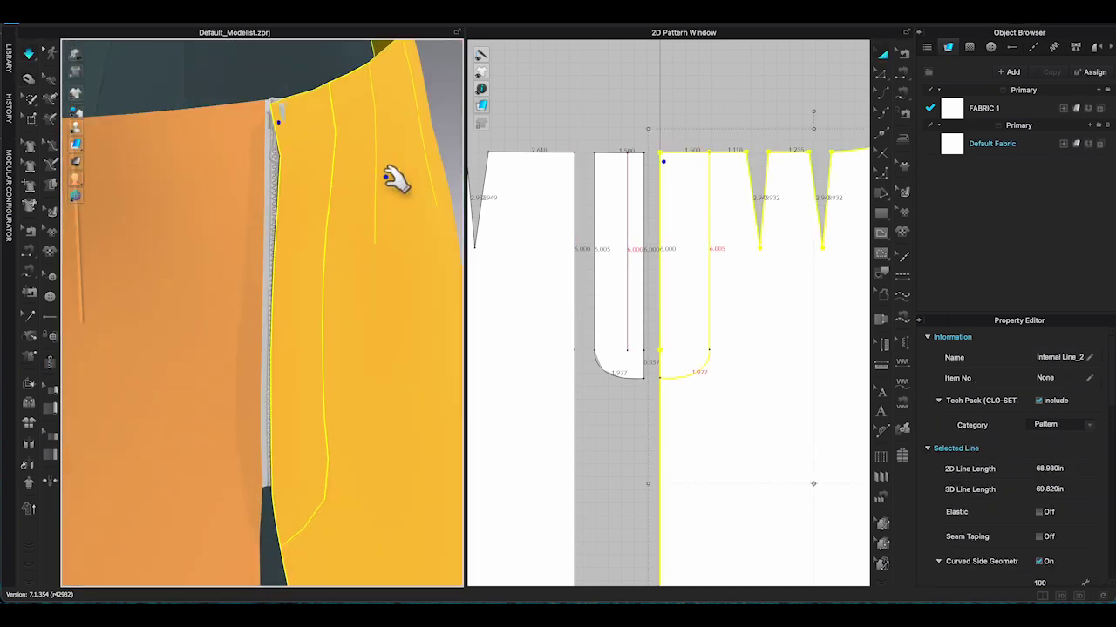
pyautogui.moveTo(331, 137); pyautogui.dragTo(294, 149, button='right')
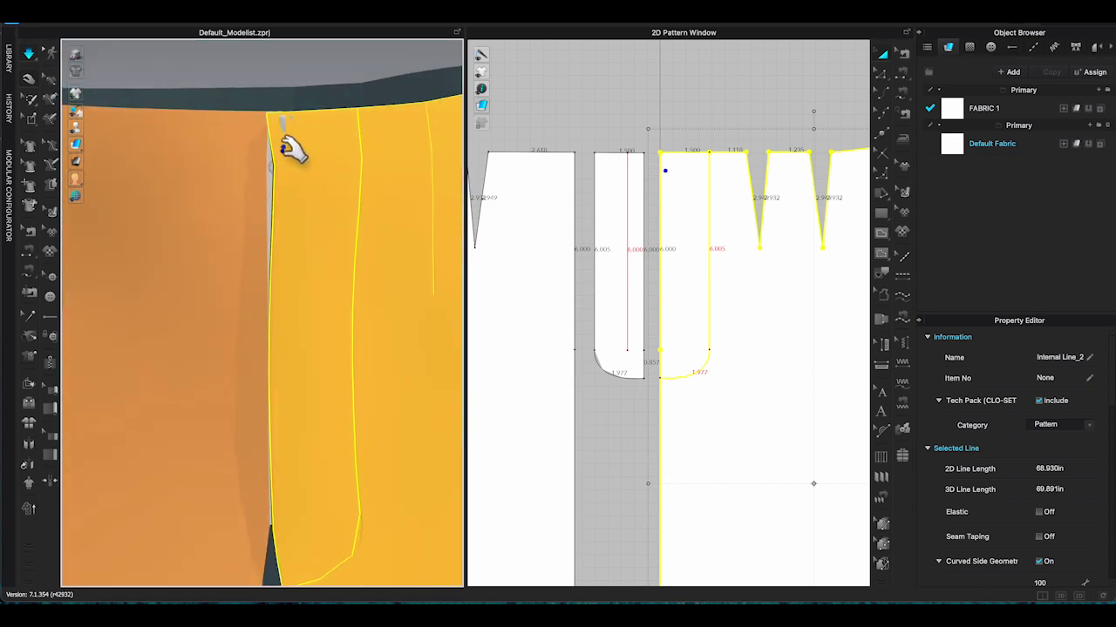
pyautogui.press('q')
pyautogui.moveTo(363, 205); pyautogui.dragTo(295, 209, button='right')
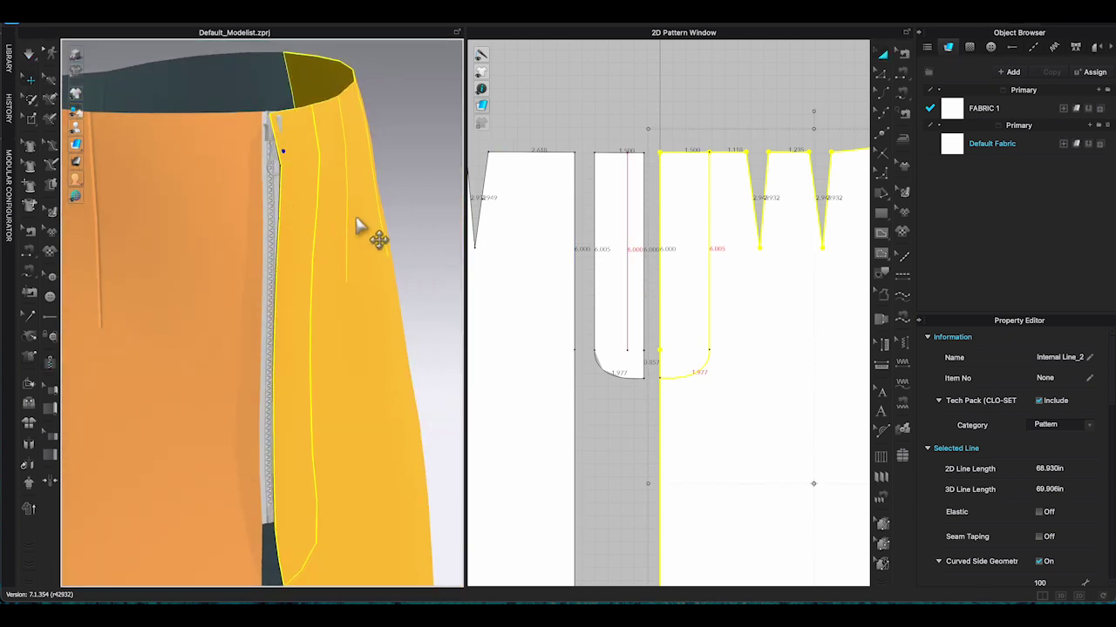
# - Undo the simulated draping and the zipper that starts at the waistline
pyautogui.press('super+z')
pyautogui.press('super+z')
pyautogui.moveTo(392, 233); pyautogui.dragTo(361, 239, button='right')
pyautogui.scroll(2, 361, 239)
pyautogui.scroll(-3, 607, 206)
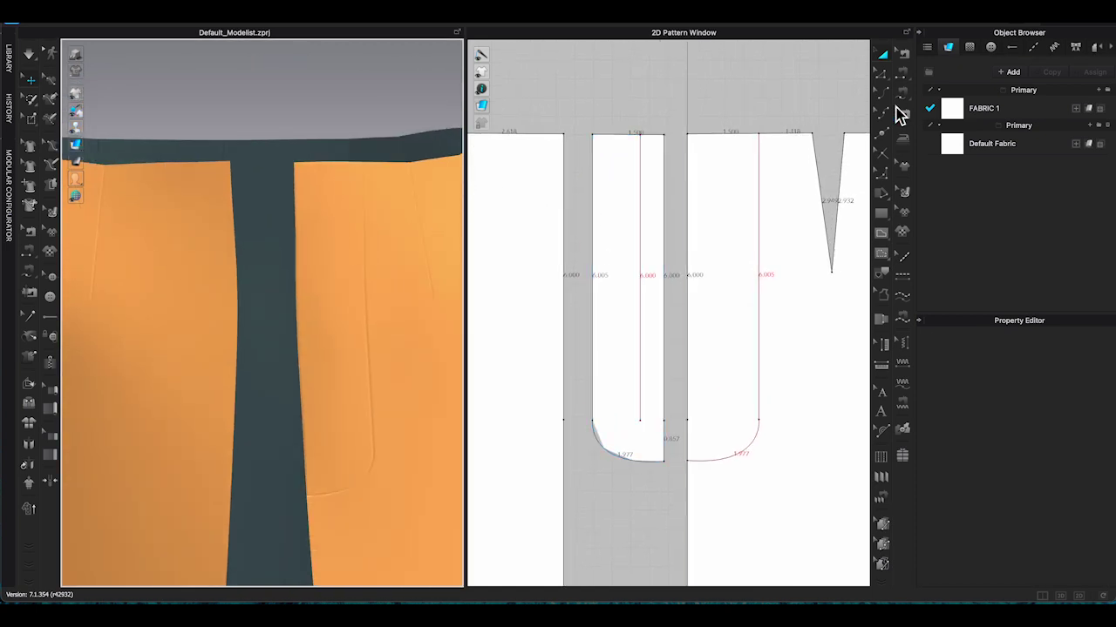
# - Split the zipper-side front half's centre edge and the facing's internal line at 0.3 in below the waistline
pyautogui.click(882, 133)
pyautogui.rightClick(567, 155)
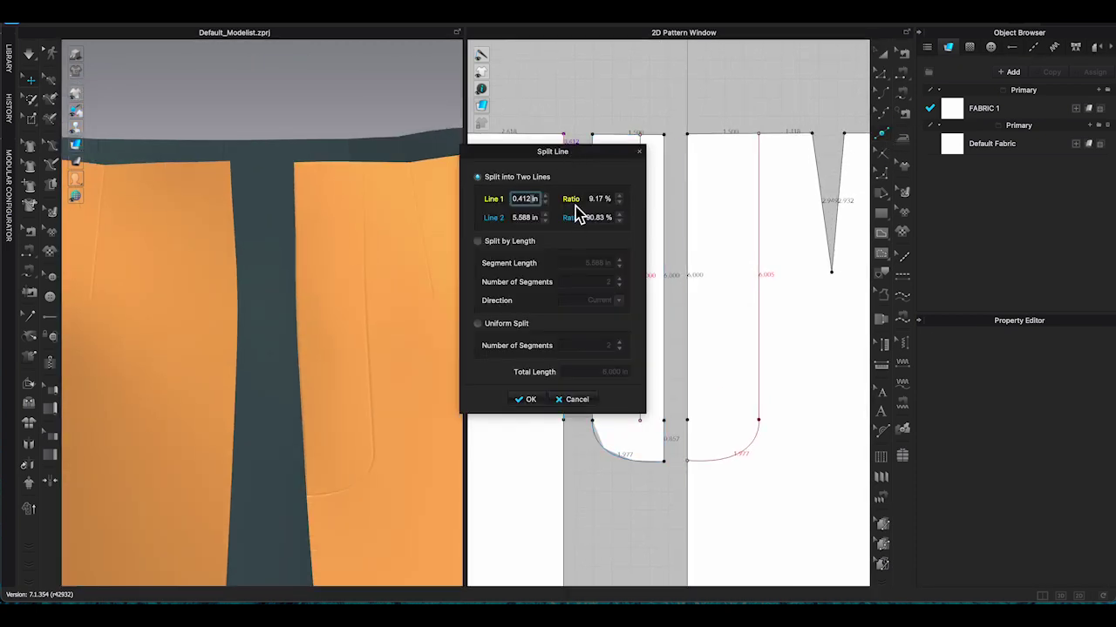
pyautogui.press('Escape')
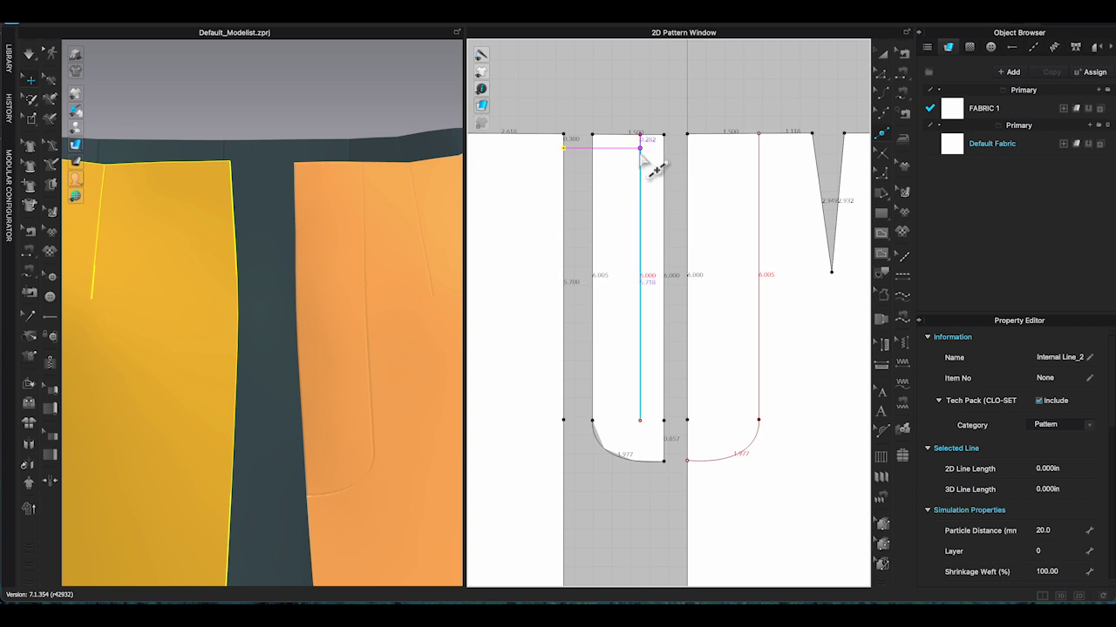
pyautogui.rightClick(640, 155)
pyautogui.write('3')
pyautogui.press('Return')
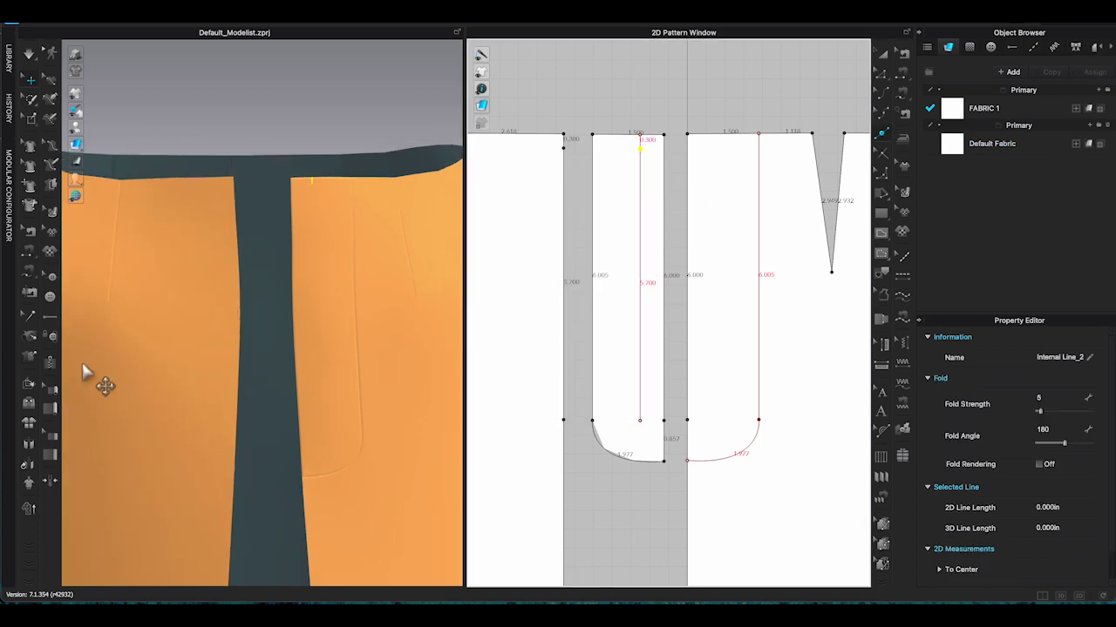
# - Add a zipper from the 0.3 in split points to the fly bottom, joining the front half's centre edge and the facing's internal line
pyautogui.click(50, 362)
pyautogui.click(563, 149)
pyautogui.doubleClick(563, 423)
pyautogui.click(640, 149)
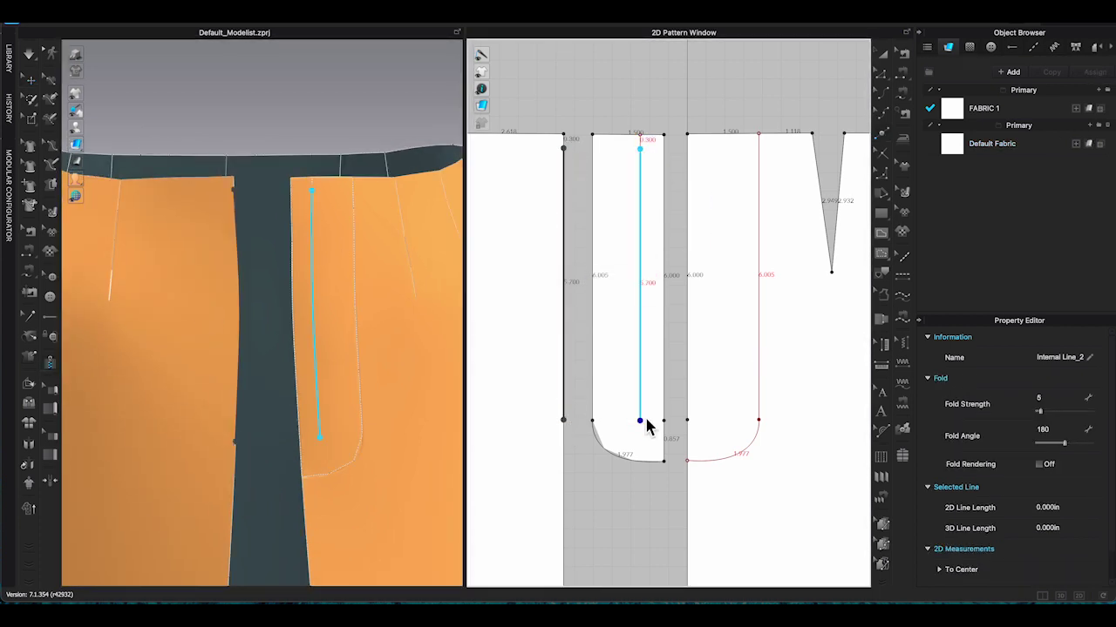
pyautogui.doubleClick(639, 421)
# - Simulate the skirt and pull the covering front half at the waist to settle it over the zipper
pyautogui.press('space')
pyautogui.moveTo(328, 281); pyautogui.dragTo(284, 202, button='right')
pyautogui.moveTo(277, 192); pyautogui.dragTo(306, 218)
pyautogui.moveTo(306, 217); pyautogui.dragTo(257, 213, button='right')
pyautogui.click(253, 213)
pyautogui.click(266, 181)
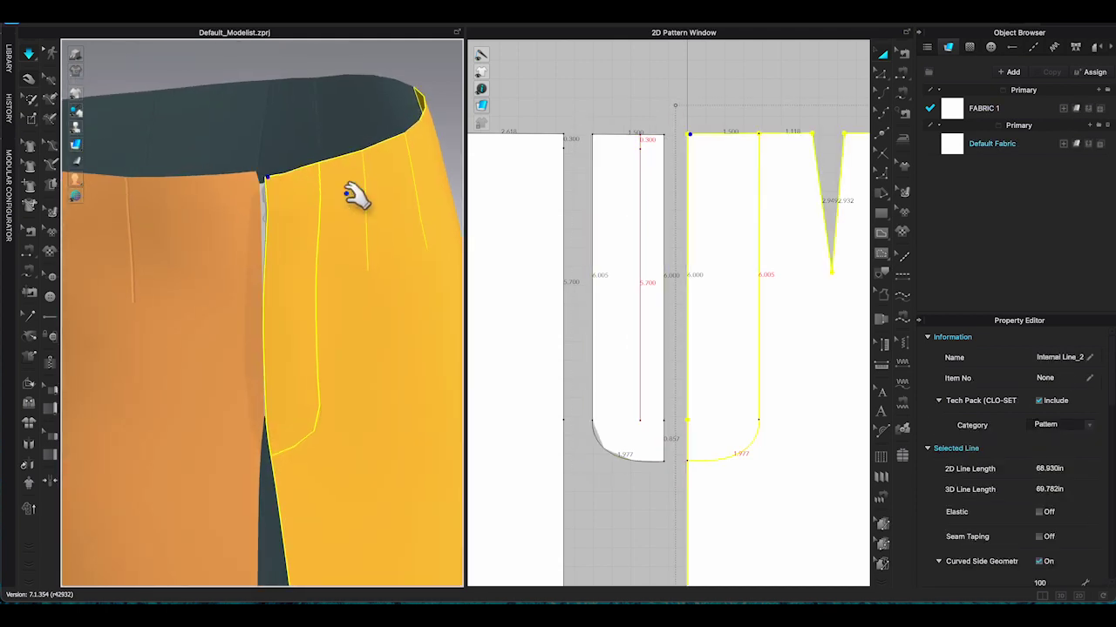
pyautogui.press('space')
pyautogui.moveTo(356, 194); pyautogui.dragTo(426, 271, button='right')
pyautogui.scroll(-3, 425, 270)
pyautogui.scroll(-4, 425, 270)
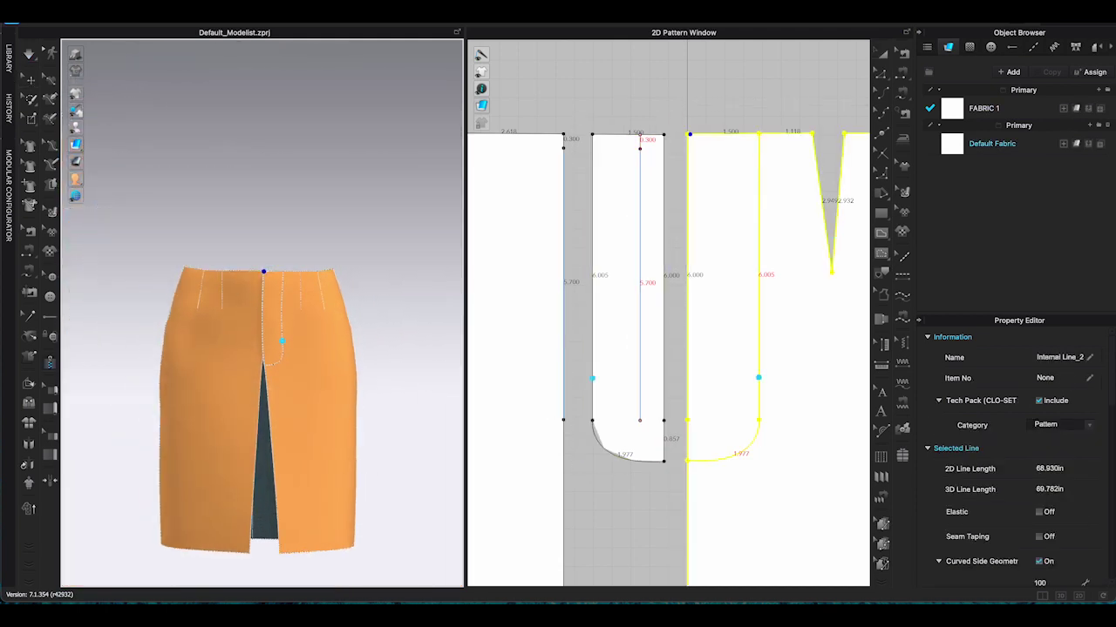
# - Free-sew the two front halves' centre edges together from the fly bottom down to the hem and simulate the closed skirt
pyautogui.scroll(-5, 634, 436)
pyautogui.moveTo(635, 436); pyautogui.dragTo(649, 258, button='middle')
pyautogui.scroll(1, 636, 336)
pyautogui.press('Escape')
pyautogui.click(902, 96)
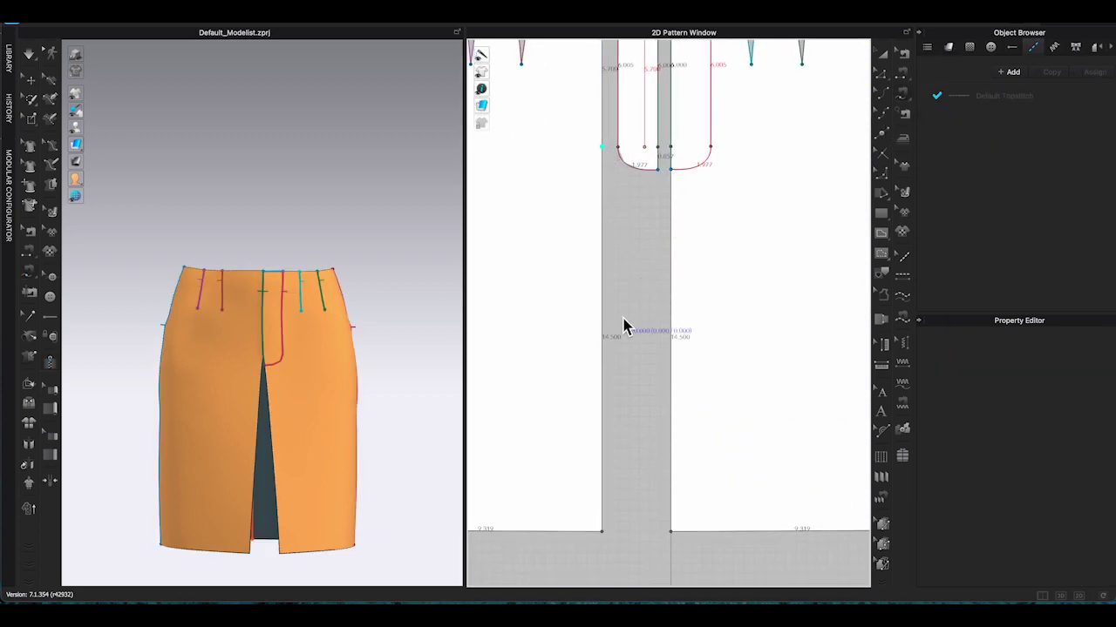
pyautogui.click(601, 526)
pyautogui.click(670, 150)
pyautogui.click(671, 528)
pyautogui.press('space')
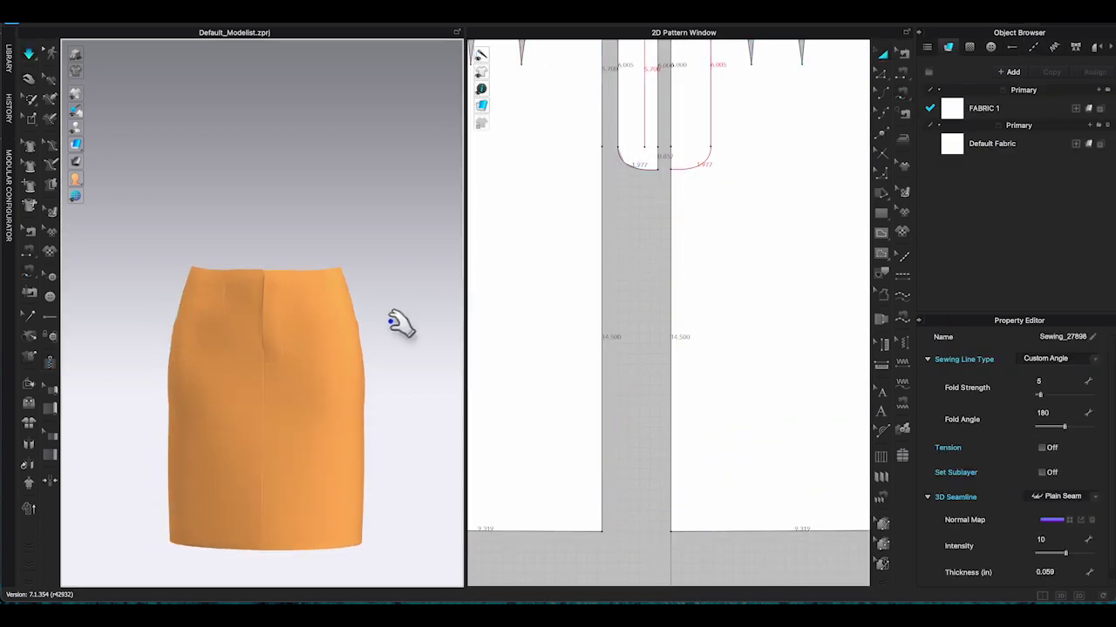
pyautogui.click(296, 364)
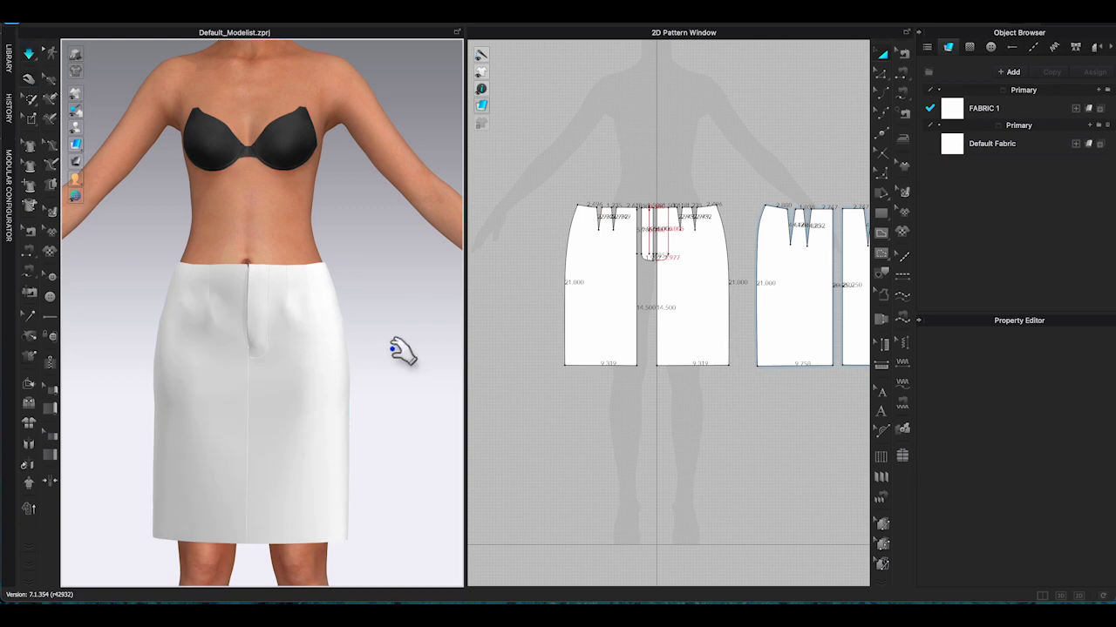
# - Add a zipper joining the orange jacket's two centre-front edges from the collar top down to the hem, and simulate it closed
pyautogui.scroll(-3, 614, 316)
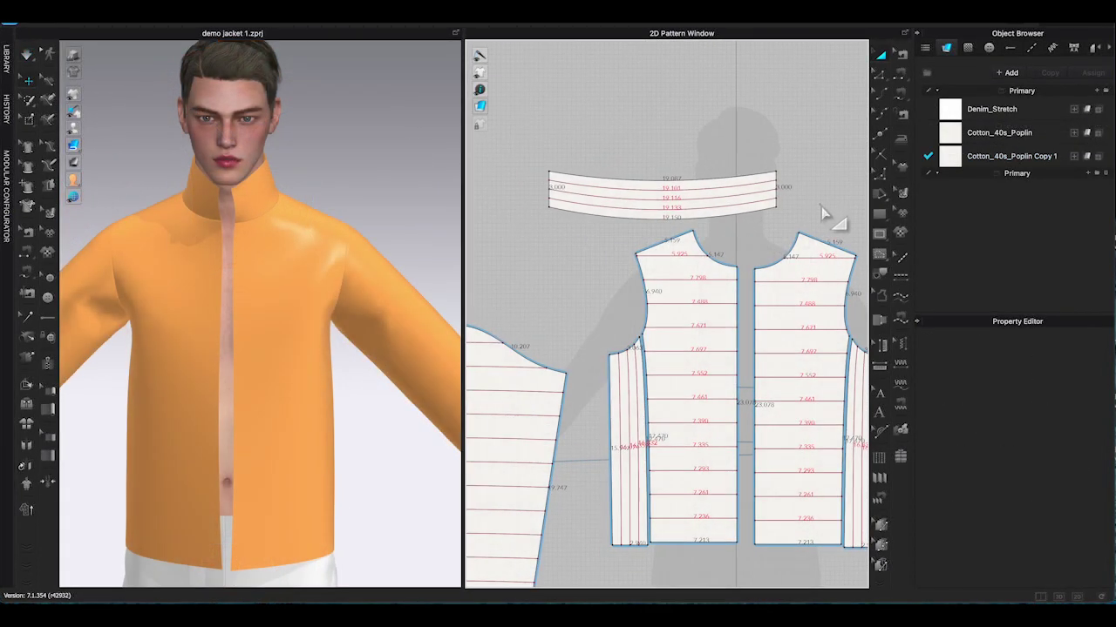
pyautogui.moveTo(834, 217); pyautogui.dragTo(810, 186, button='right')
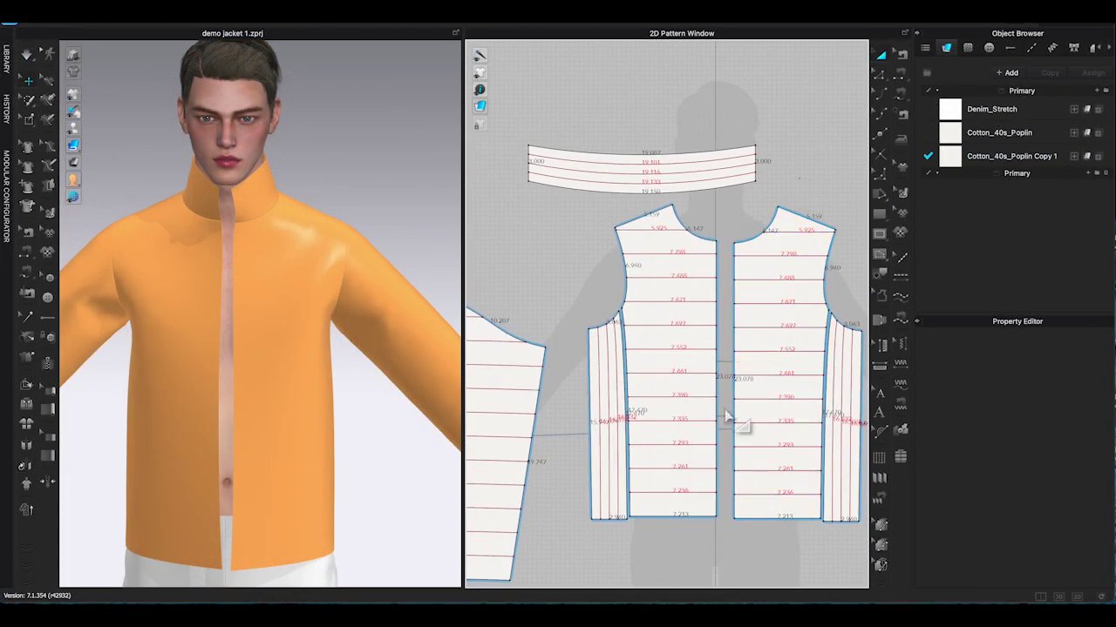
pyautogui.scroll(2, 728, 416)
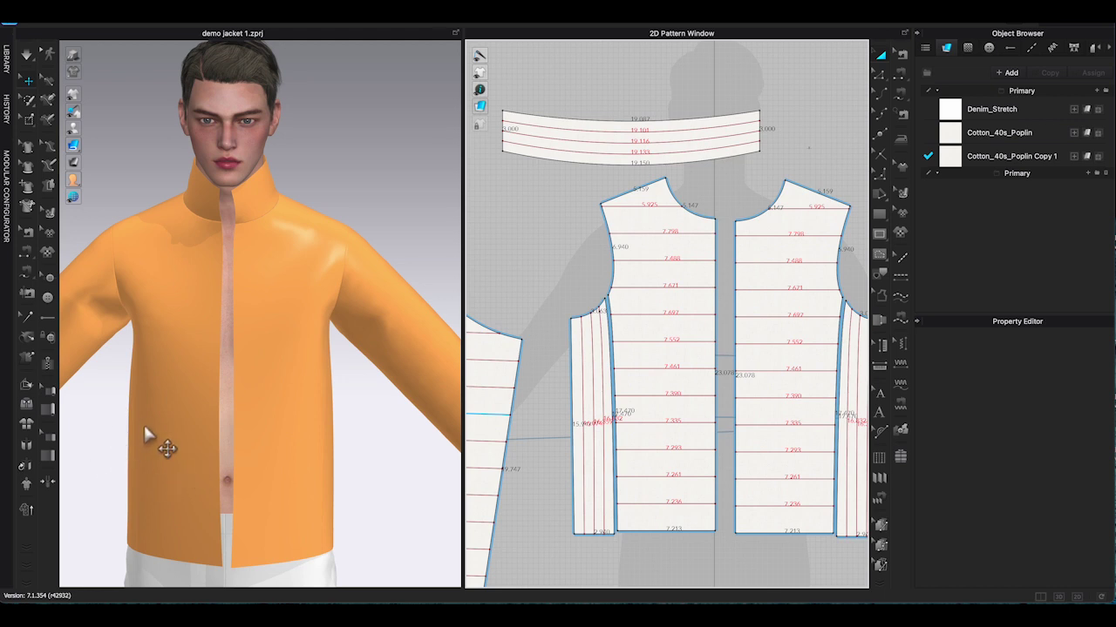
pyautogui.click(48, 364)
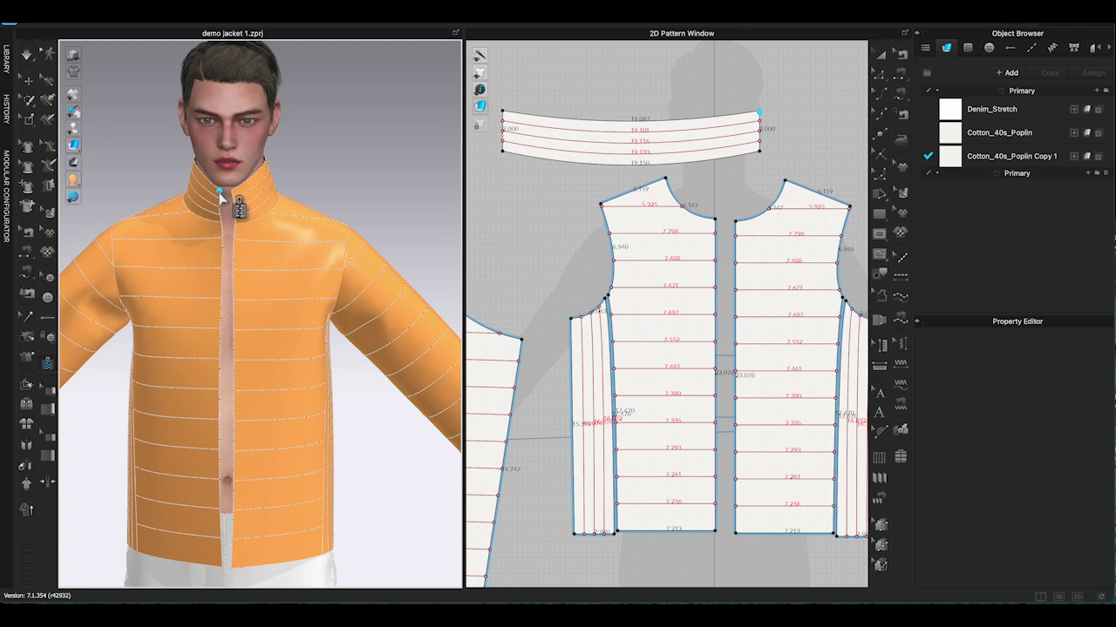
pyautogui.click(219, 191)
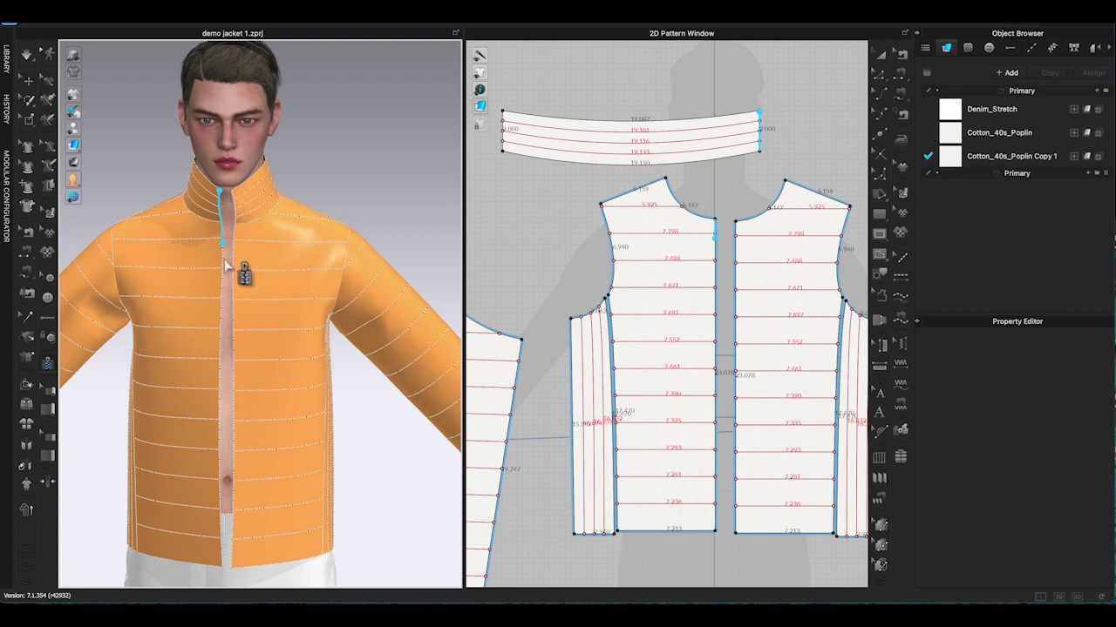
pyautogui.doubleClick(224, 562)
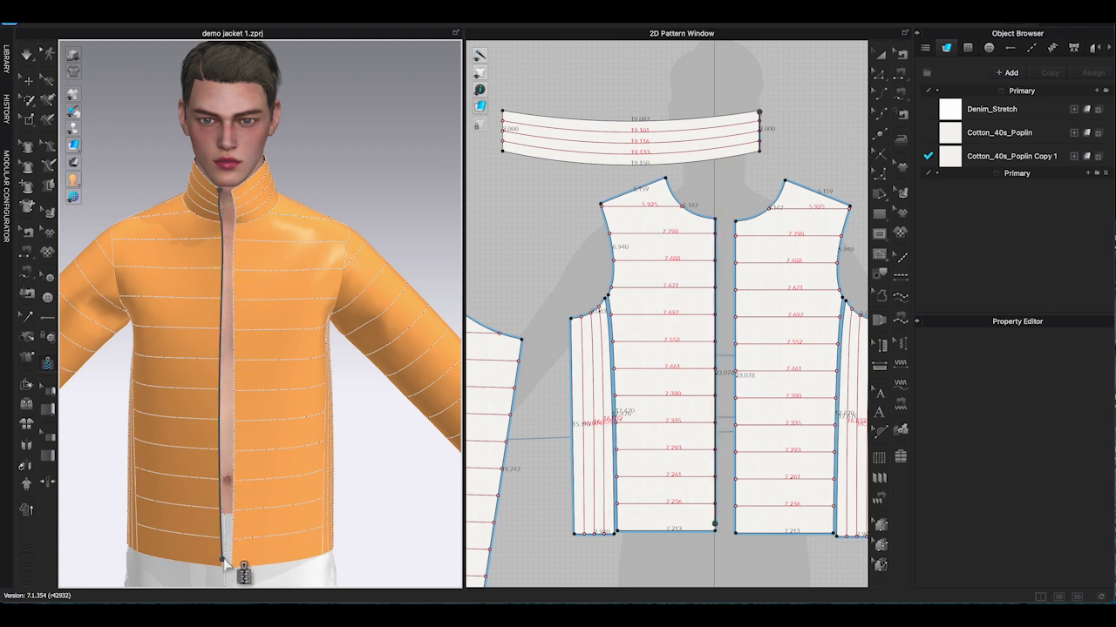
pyautogui.click(231, 192)
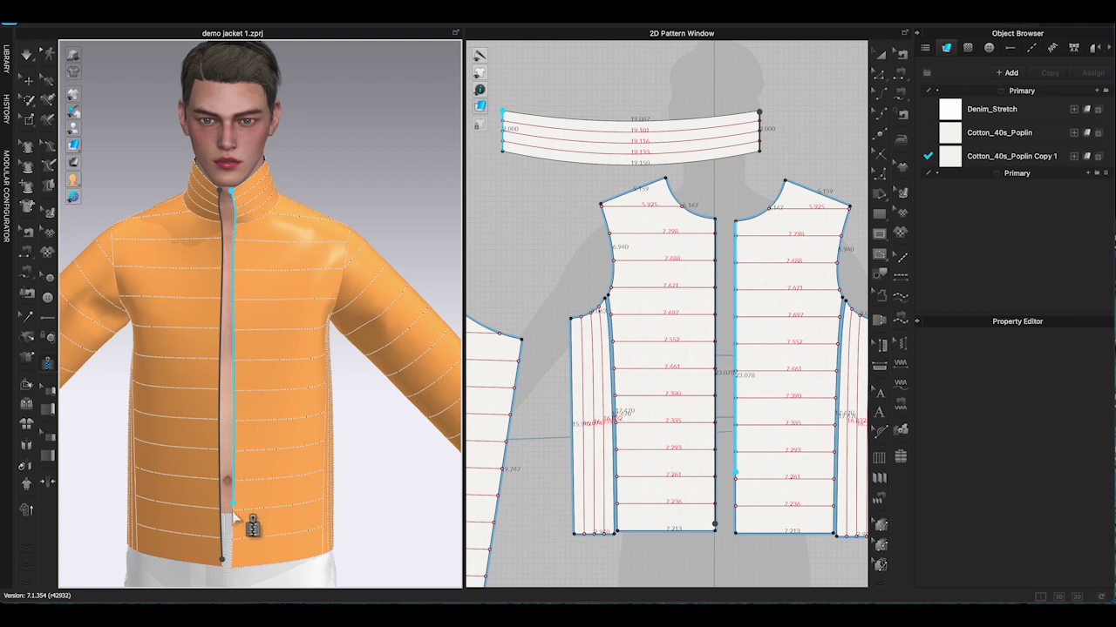
pyautogui.doubleClick(233, 562)
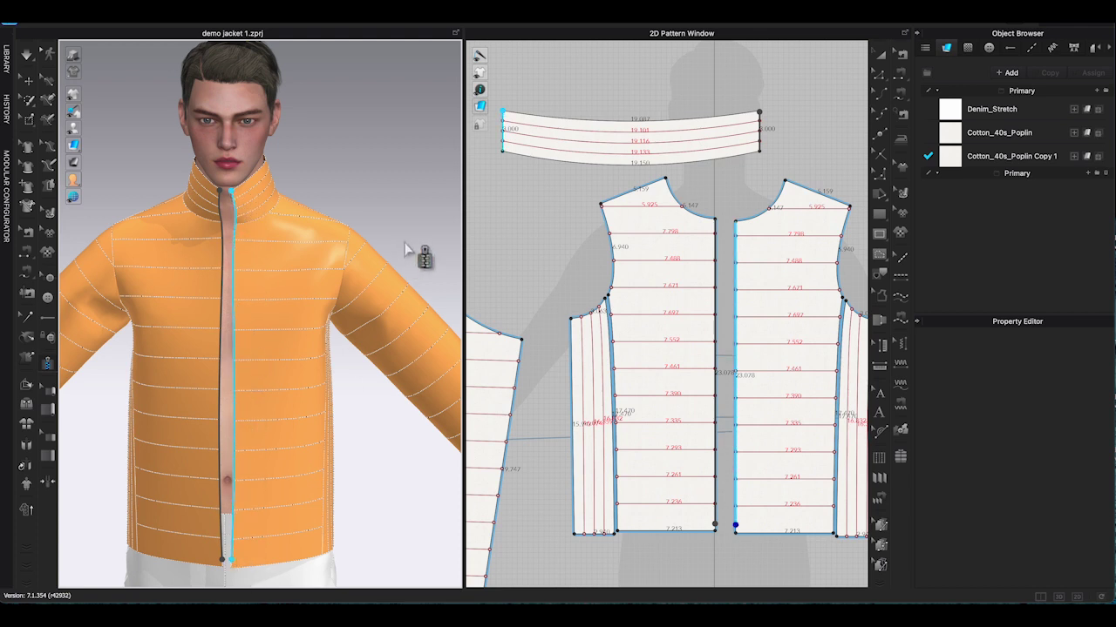
pyautogui.press('space')
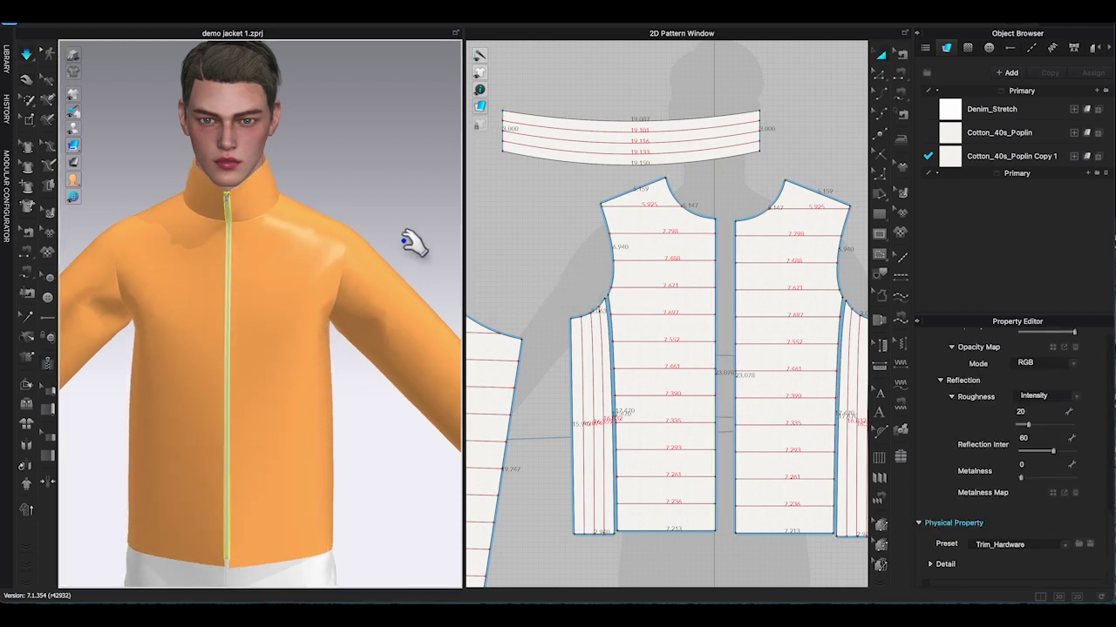
pyautogui.press('space')
# - Select the zipper slider at the collar top and move it down to the collar seam
pyautogui.scroll(3, 276, 248)
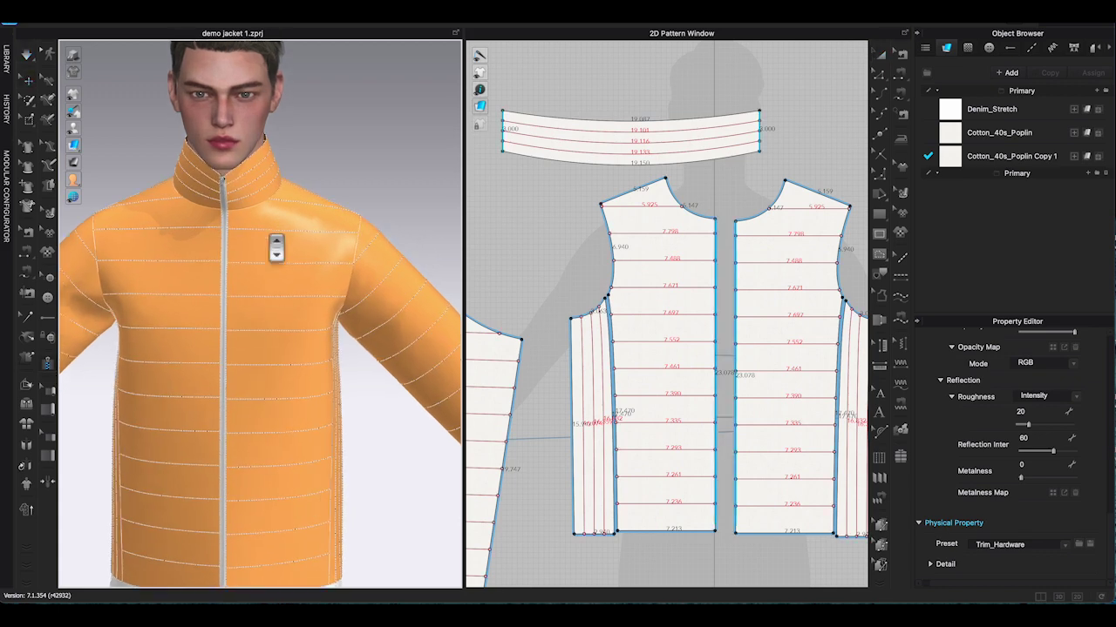
pyautogui.click(29, 92)
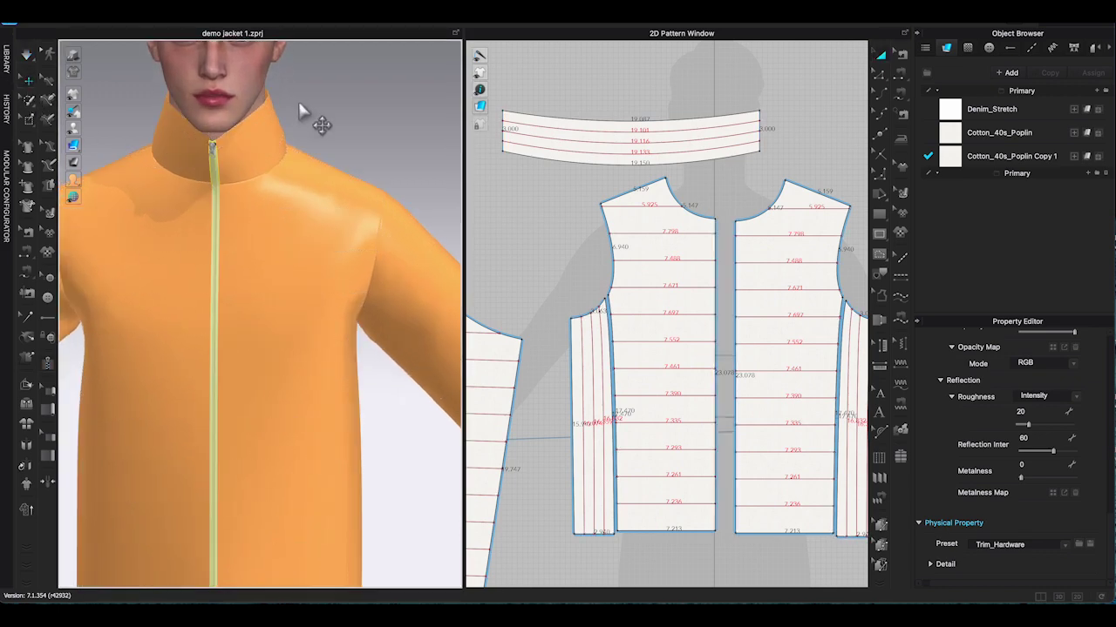
pyautogui.scroll(5, 314, 114)
pyautogui.moveTo(321, 113); pyautogui.dragTo(249, 118, button='right')
pyautogui.click(235, 115)
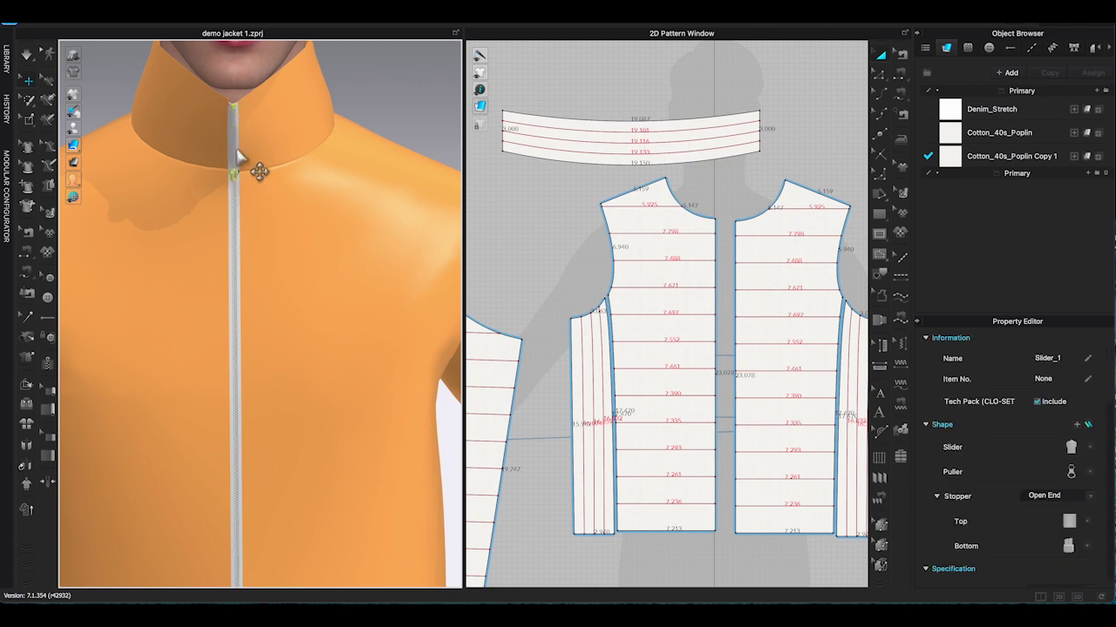
pyautogui.moveTo(238, 127); pyautogui.dragTo(248, 192)
pyautogui.moveTo(245, 196); pyautogui.dragTo(235, 197, button='right')
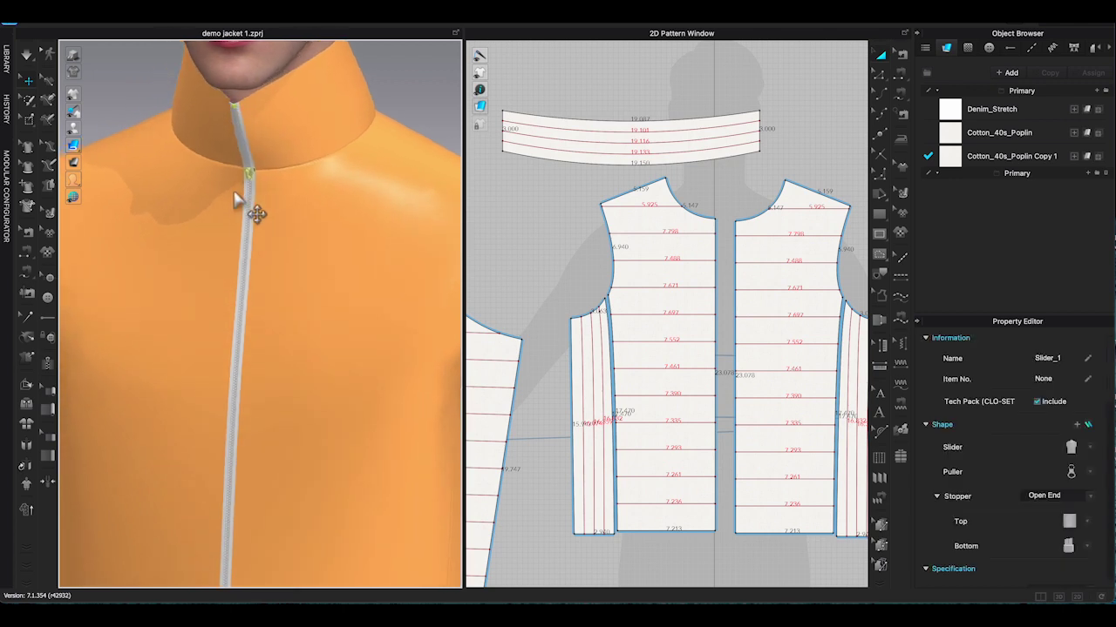
# - Move the zipper slider farther down to the upper chest and simulate the jacket so the collar opens
pyautogui.press('space')
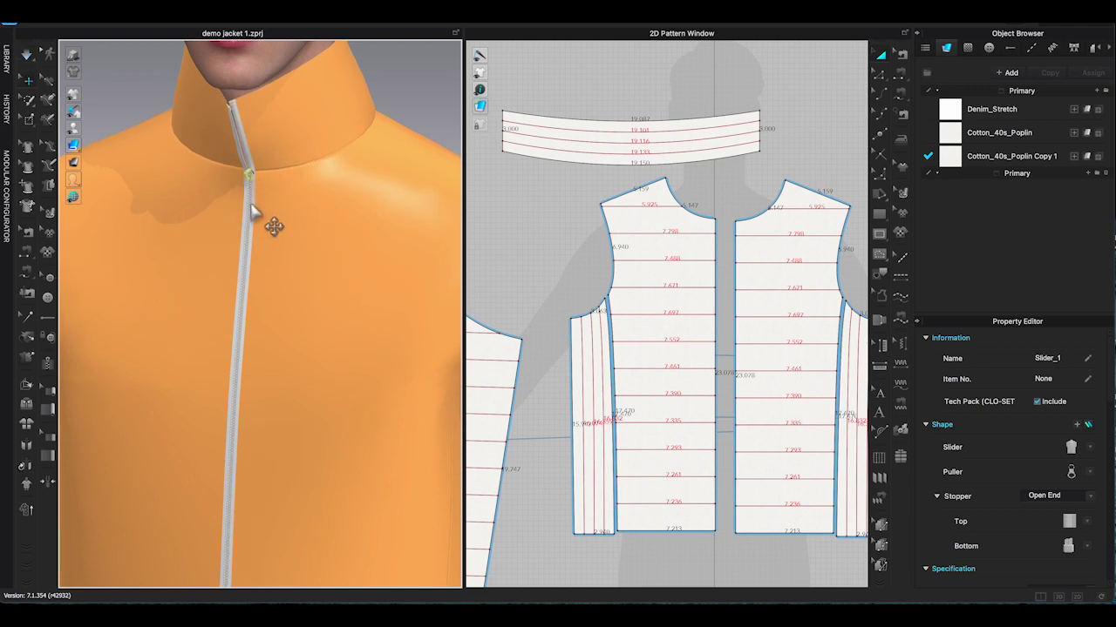
pyautogui.moveTo(246, 211); pyautogui.dragTo(241, 319)
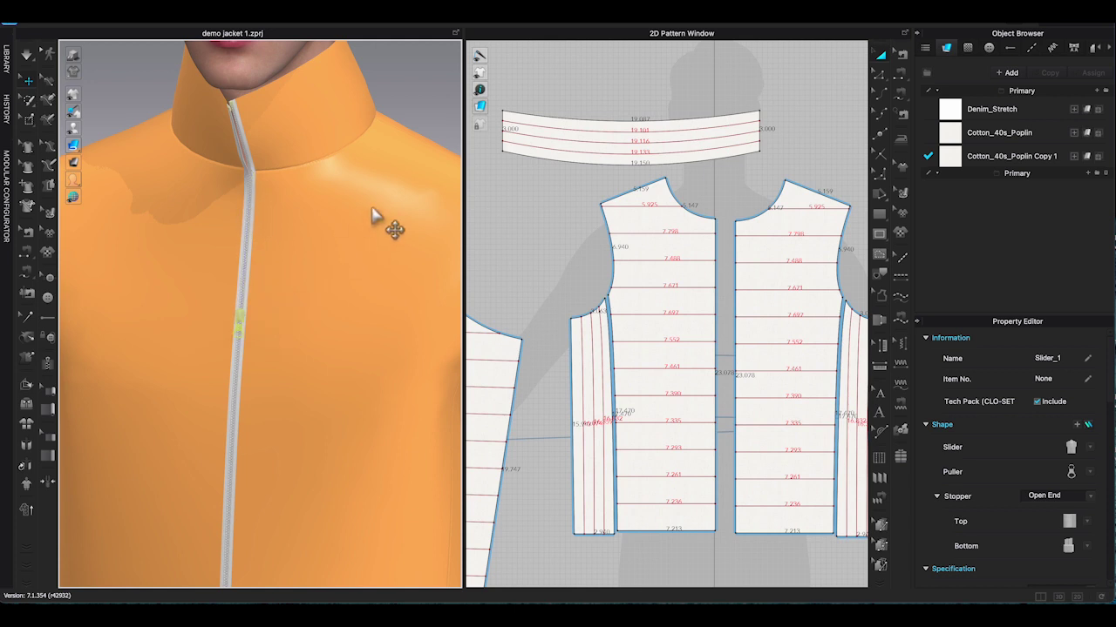
pyautogui.moveTo(373, 211); pyautogui.dragTo(407, 199, button='right')
pyautogui.press('space')
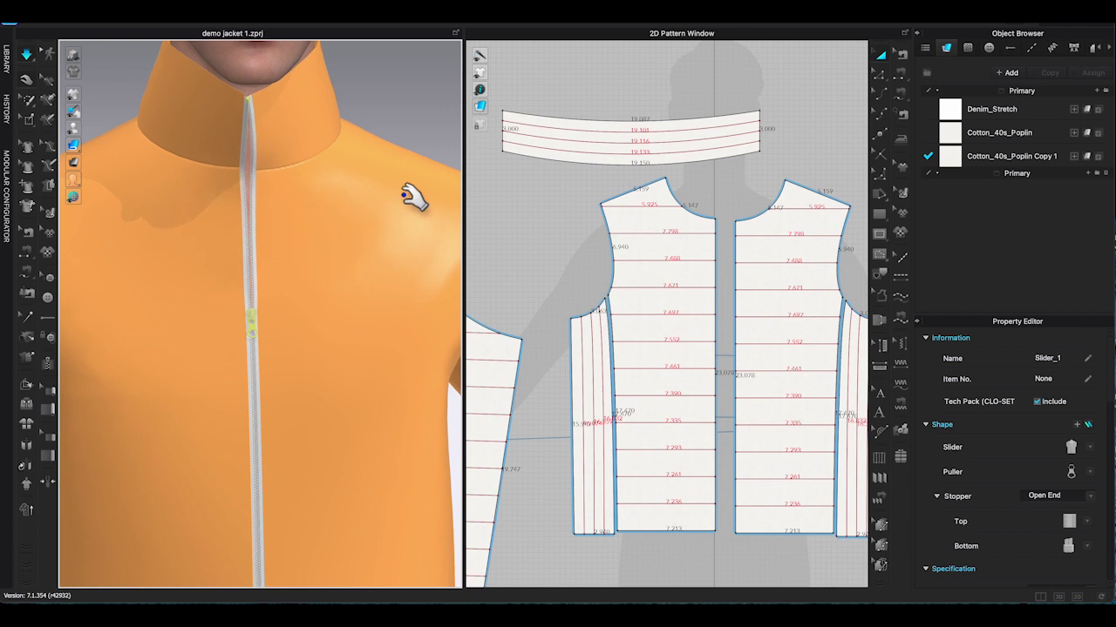
pyautogui.click(283, 129)
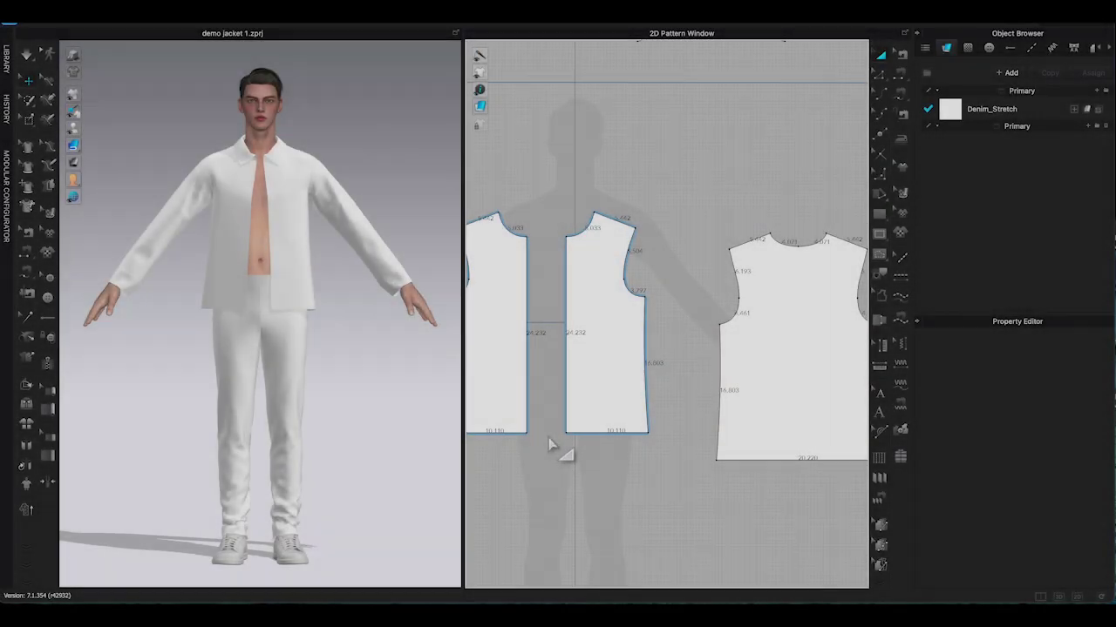
# - Extend the centre-front edges of the white jacket's linked front patterns outward by 0.75 in with Offset Pattern Outline
pyautogui.scroll(5, 556, 448)
pyautogui.moveTo(542, 422); pyautogui.dragTo(620, 523, button='middle')
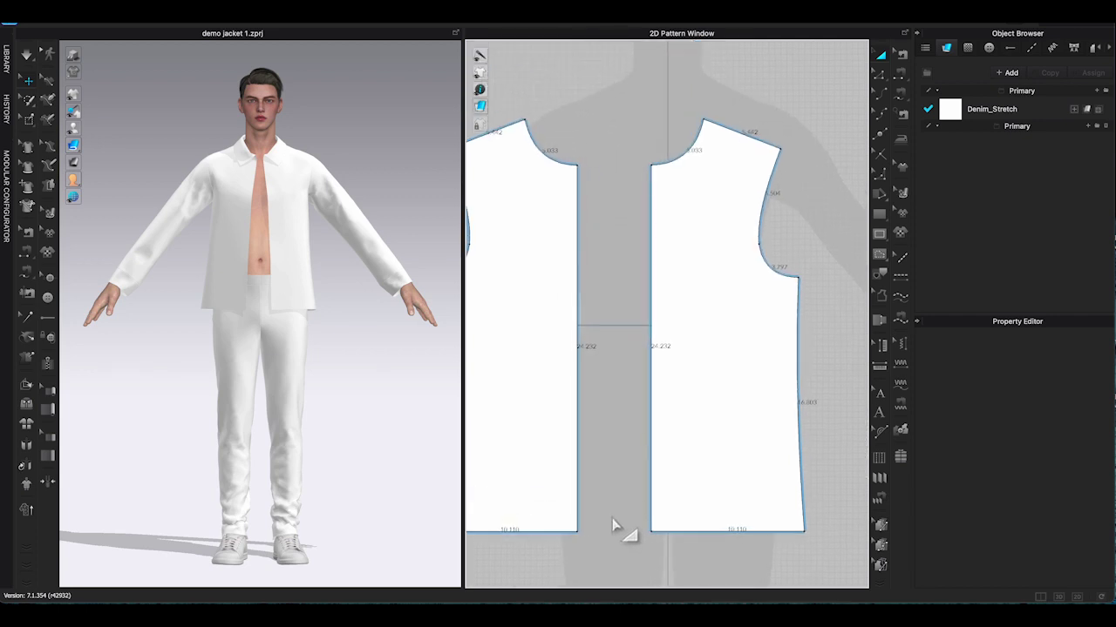
pyautogui.click(878, 76)
pyautogui.click(576, 333)
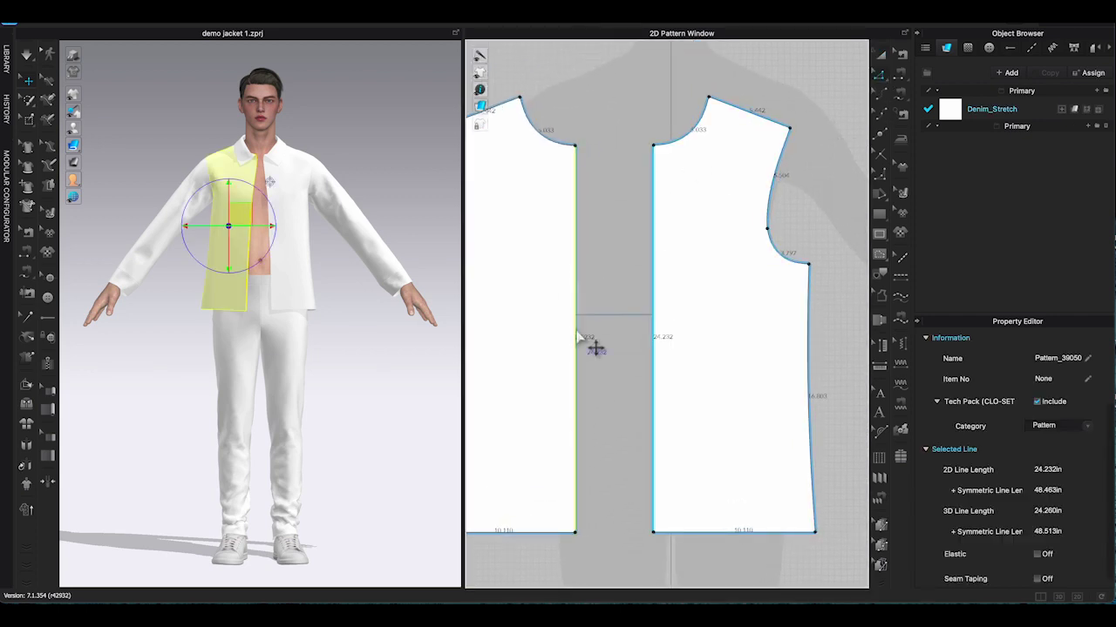
pyautogui.rightClick(575, 330)
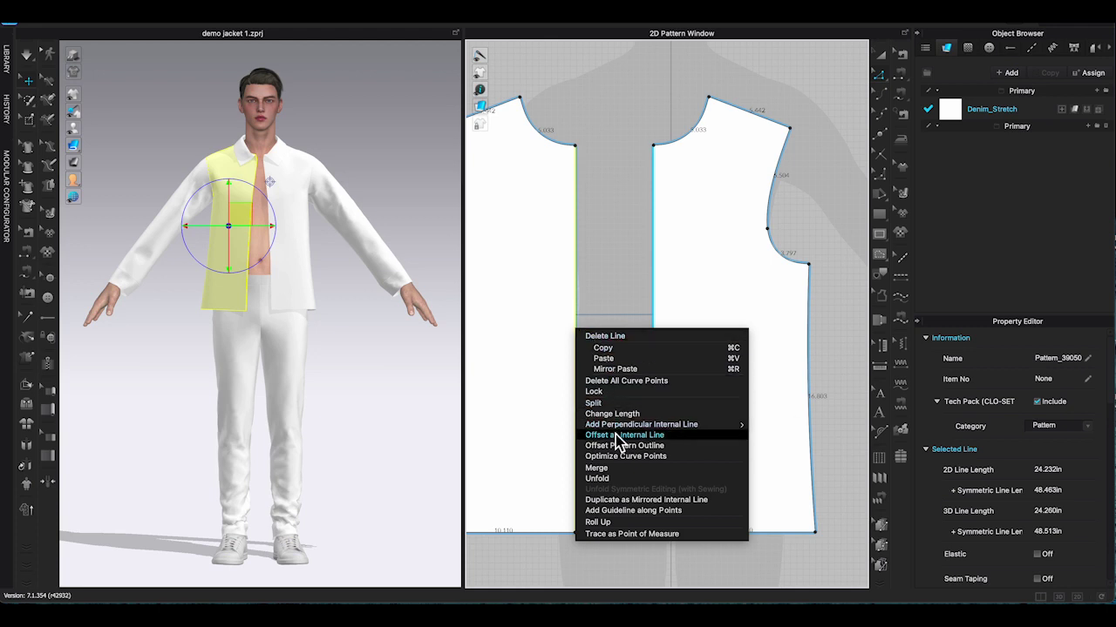
pyautogui.click(634, 303)
pyautogui.click(654, 326)
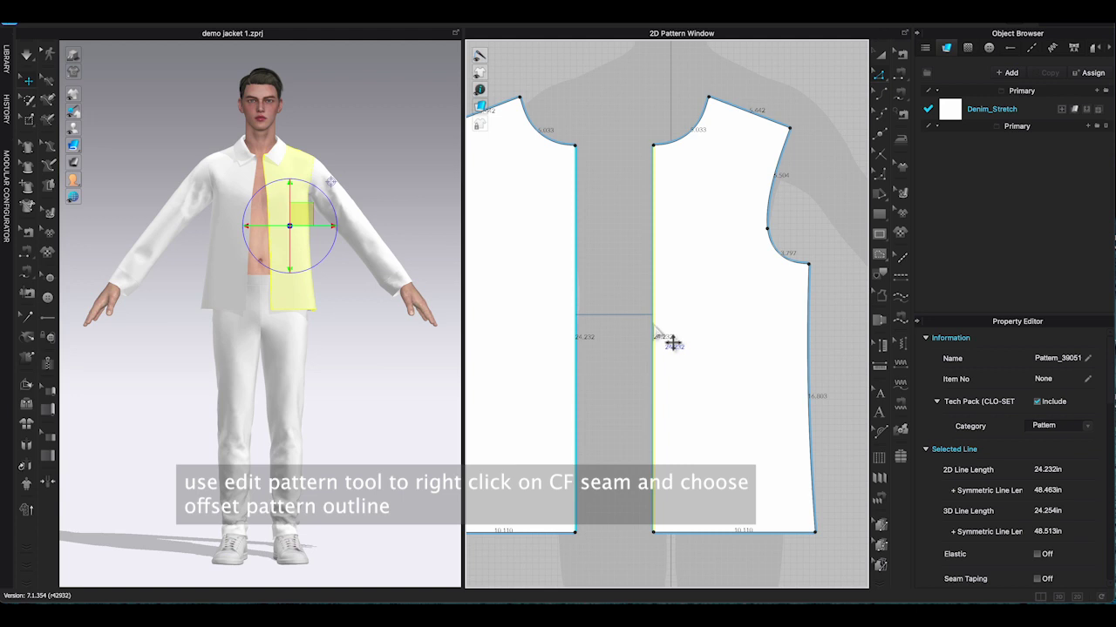
pyautogui.click(641, 331)
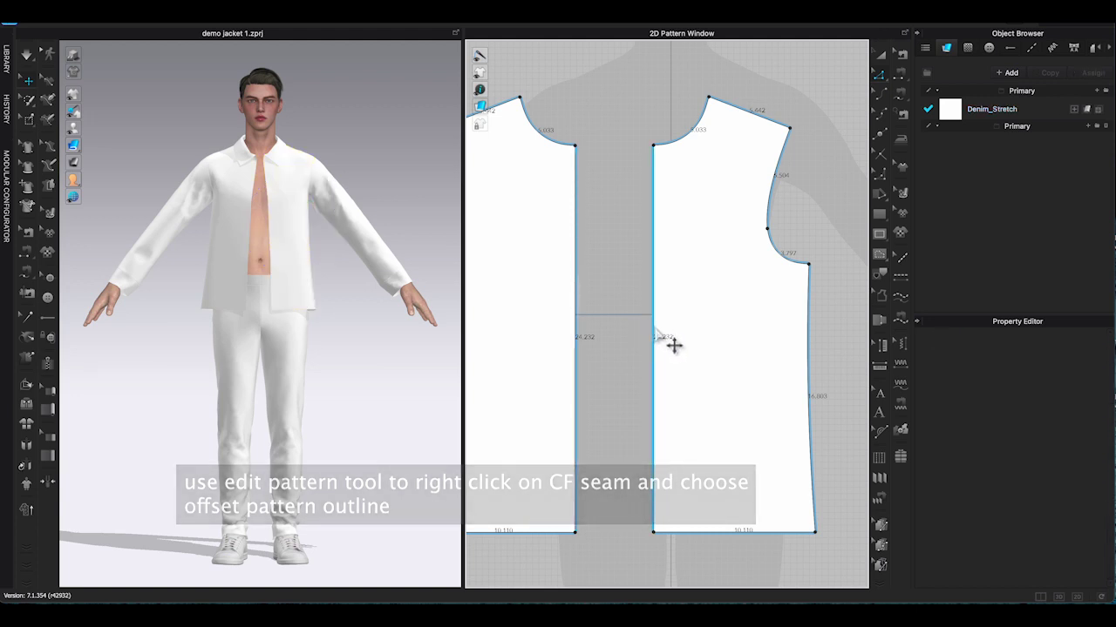
pyautogui.rightClick(654, 330)
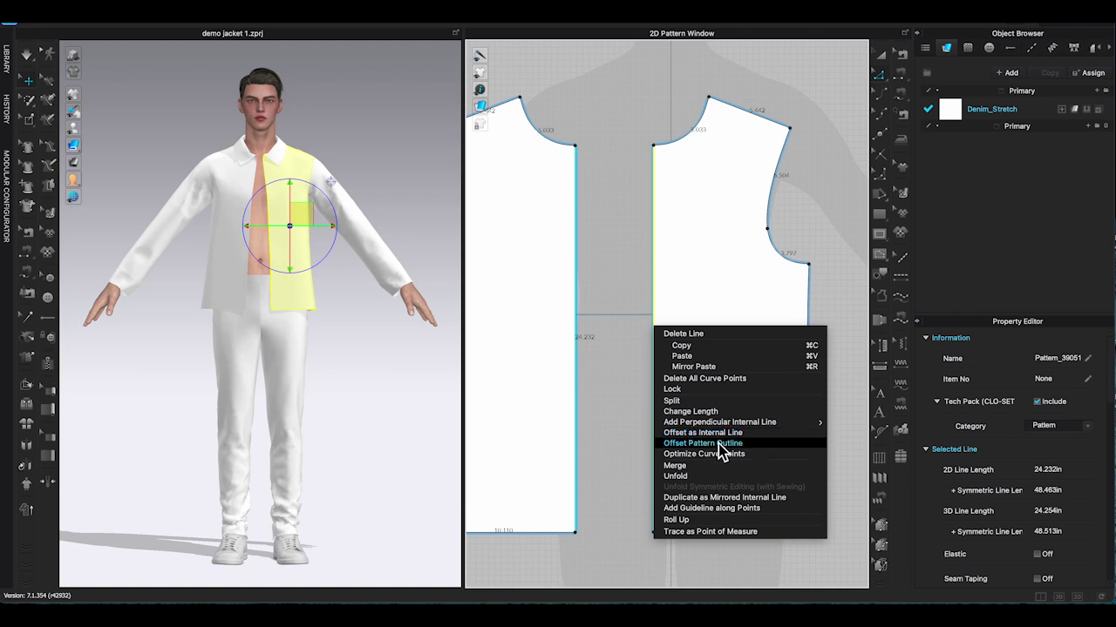
pyautogui.click(718, 444)
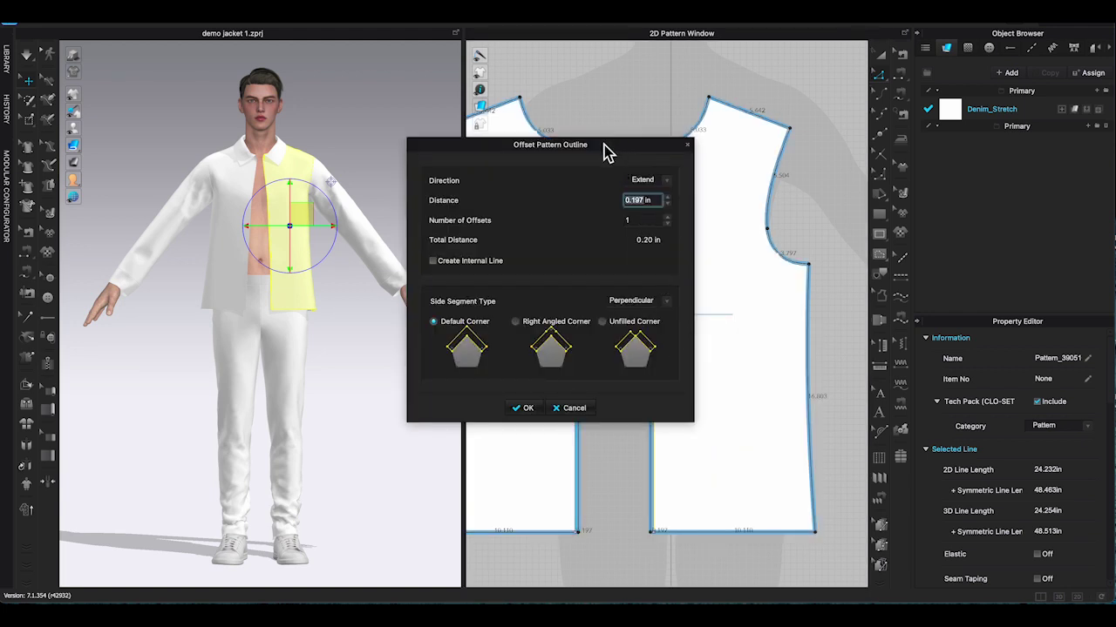
pyautogui.moveTo(608, 152); pyautogui.dragTo(396, 164)
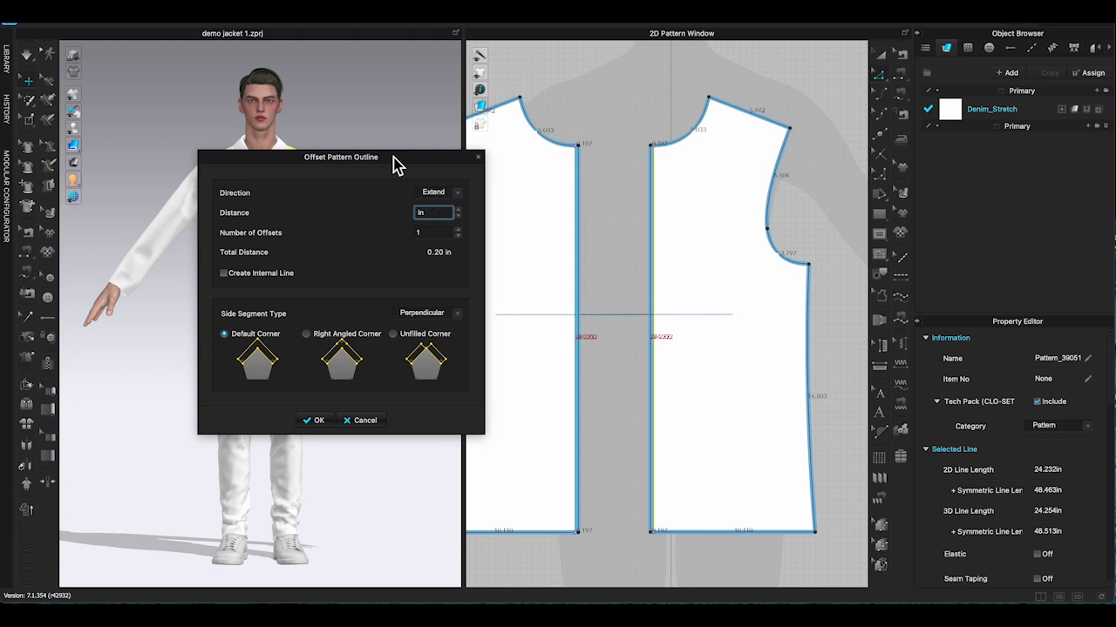
pyautogui.write('75')
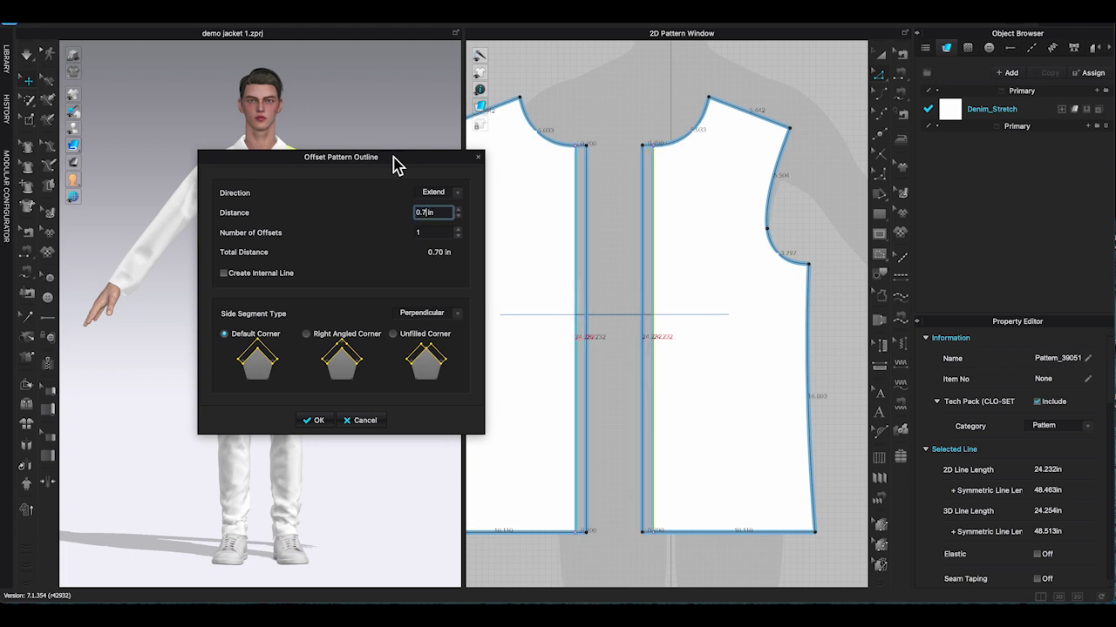
pyautogui.press('Return')
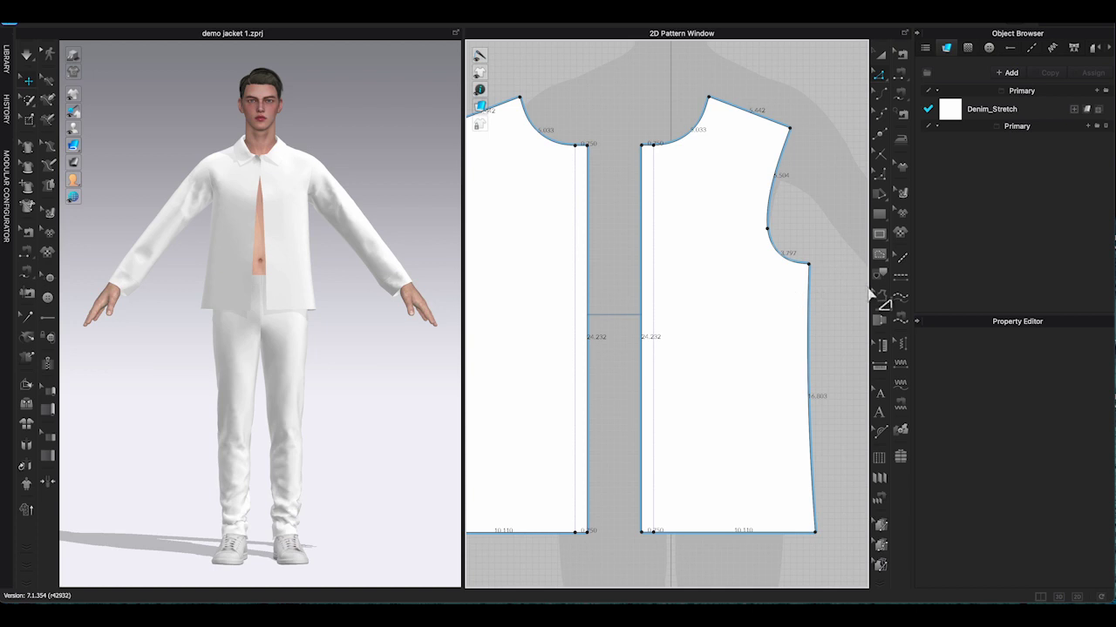
pyautogui.click(645, 262)
pyautogui.rightClick(645, 262)
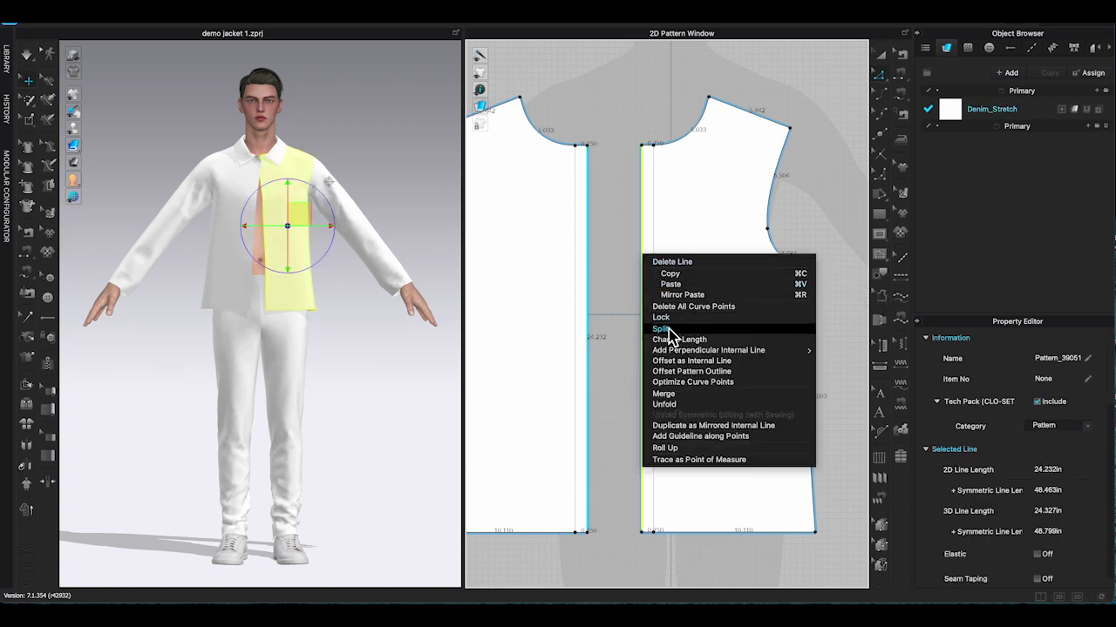
pyautogui.press('Escape')
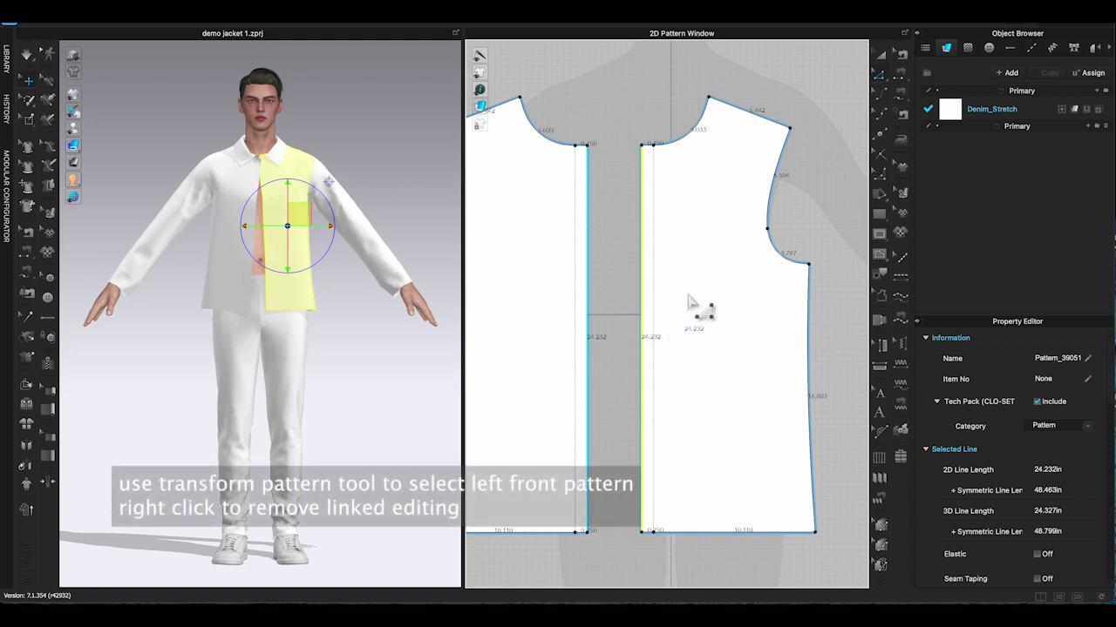
# - Remove linked editing from the wearer's left front pattern and move it slightly away from the other front
pyautogui.click(880, 54)
pyautogui.click(733, 205)
pyautogui.rightClick(732, 204)
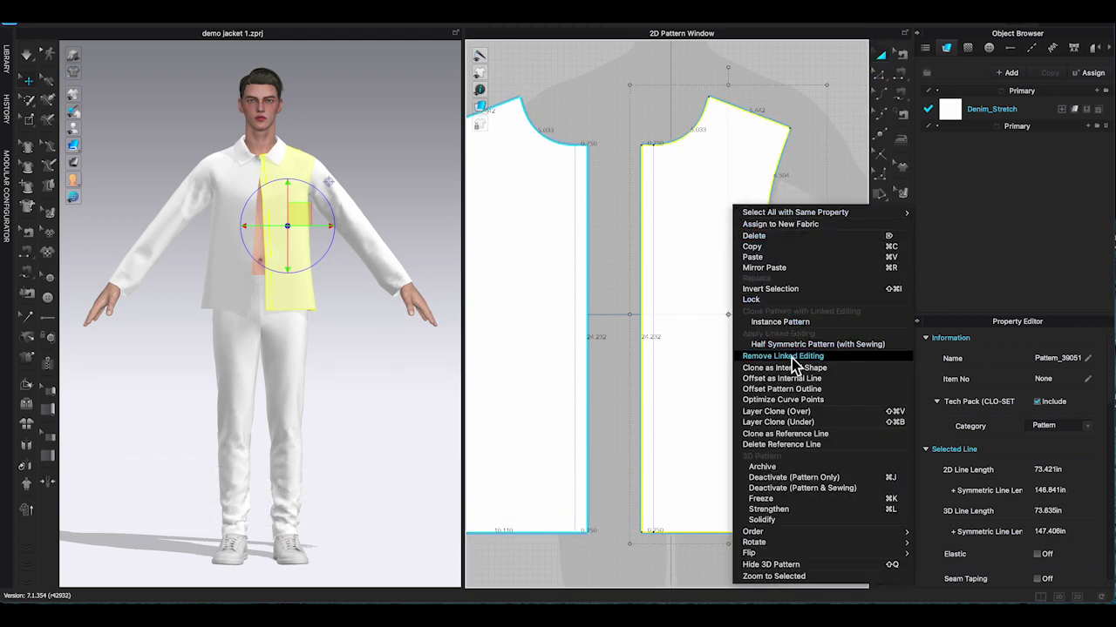
pyautogui.click(782, 355)
pyautogui.click(598, 282)
pyautogui.moveTo(691, 252); pyautogui.dragTo(706, 252)
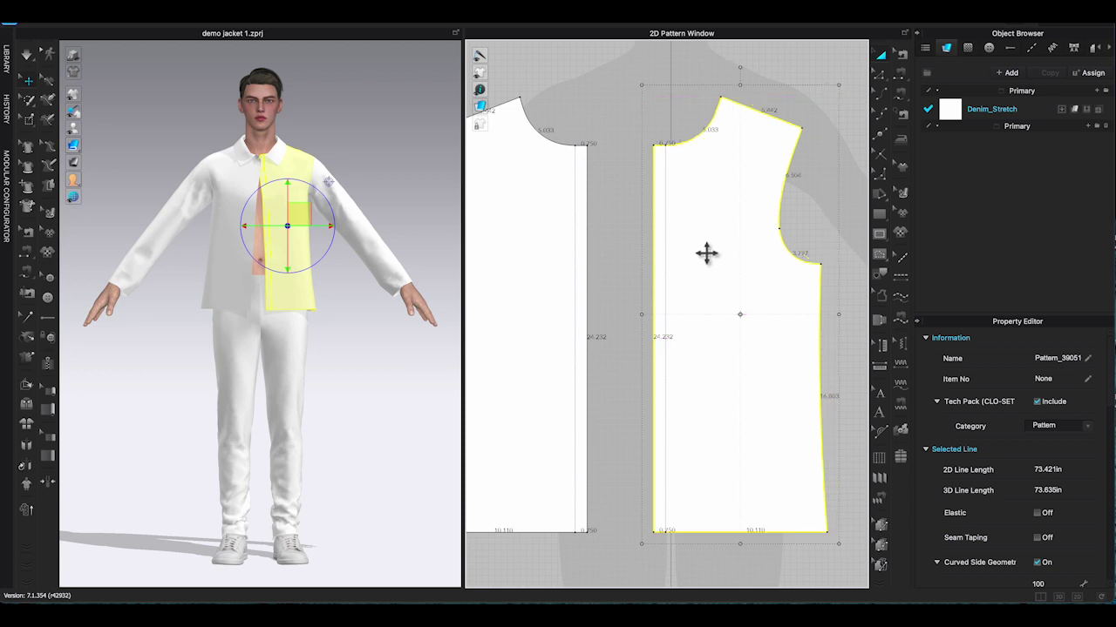
pyautogui.click(607, 76)
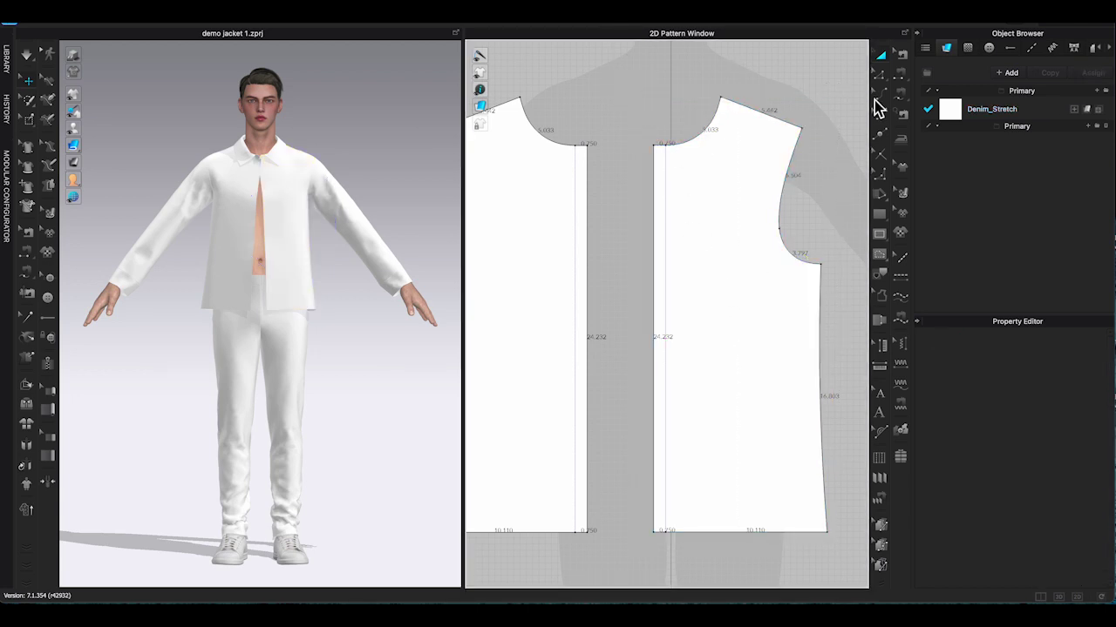
# - Add one internal line 1.5 in inside the centre-front edge of the wearer's left front pattern using Offset as Internal Line
pyautogui.click(881, 74)
pyautogui.rightClick(654, 355)
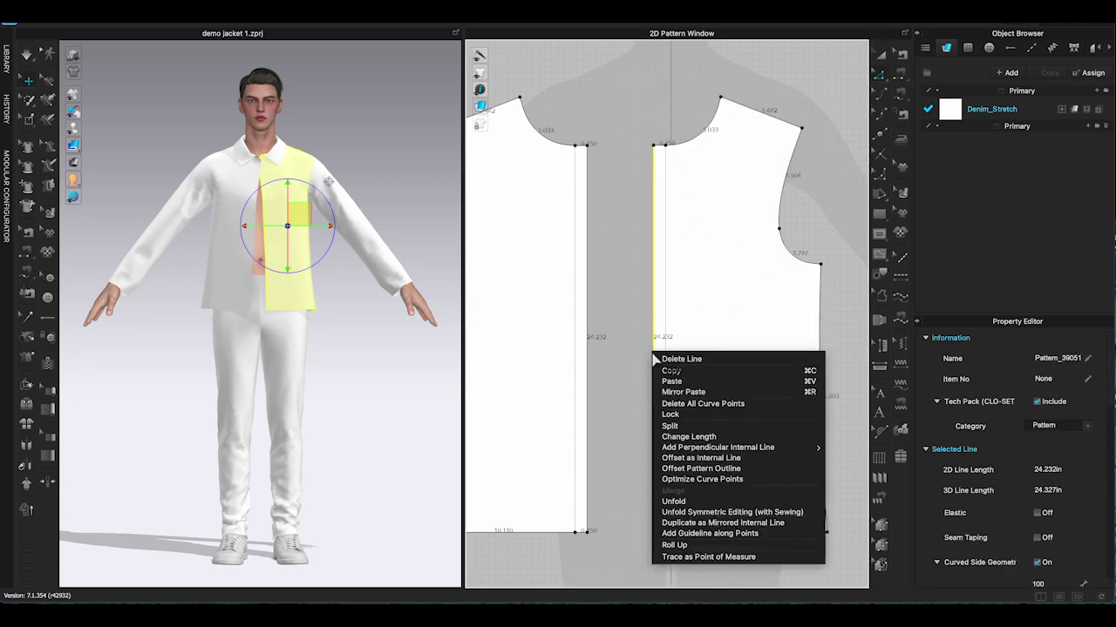
pyautogui.click(719, 460)
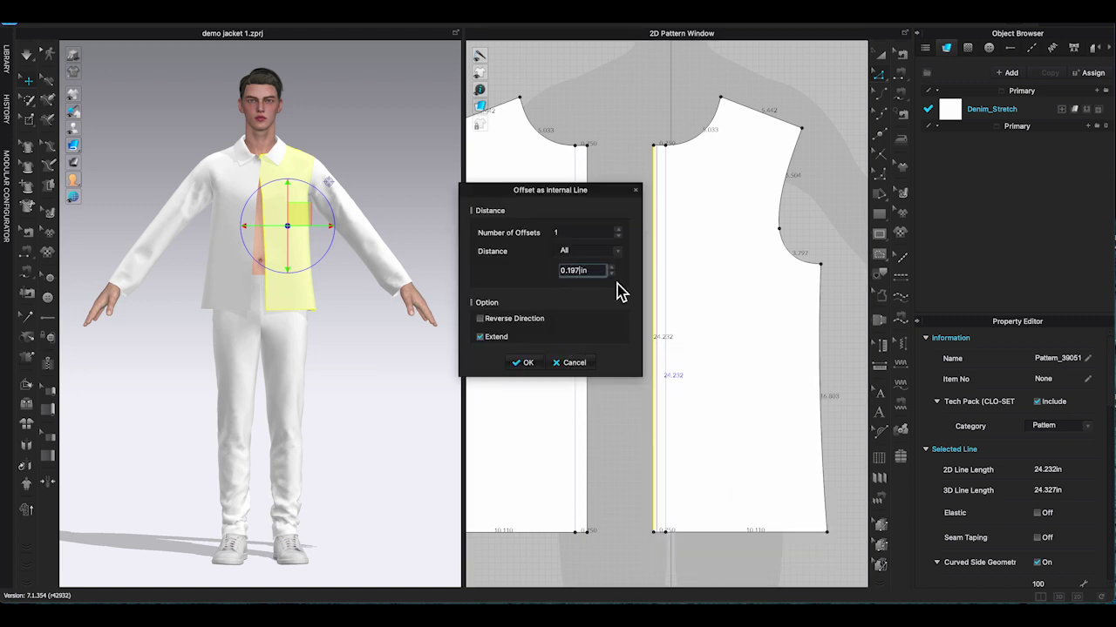
pyautogui.press('BackSpace')
pyautogui.press('BackSpace')
pyautogui.press('BackSpace')
pyautogui.press('BackSpace')
pyautogui.write('1.5')
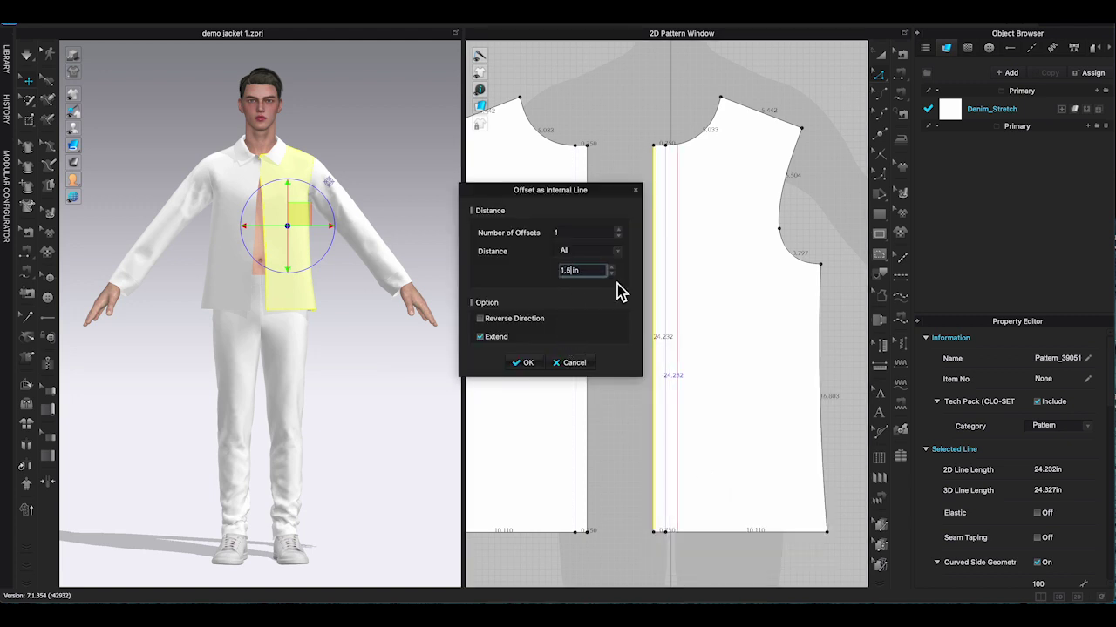
pyautogui.click(526, 363)
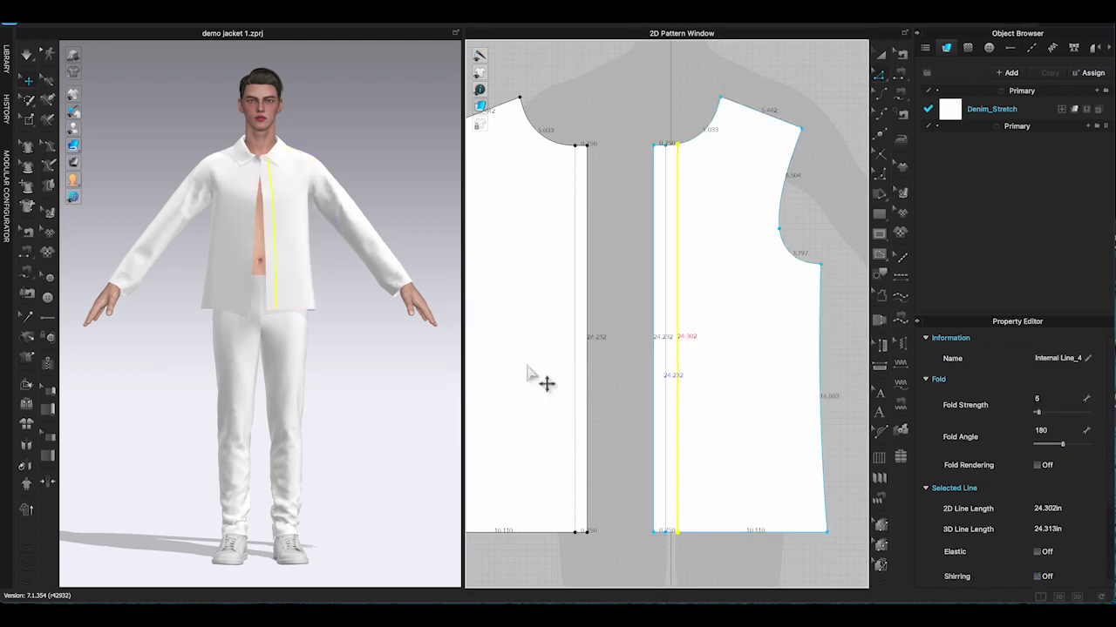
# - Trace the strip between the left front's centre-front edge and its 1.5 in internal line as a pattern, placed between the two fronts
pyautogui.click(882, 279)
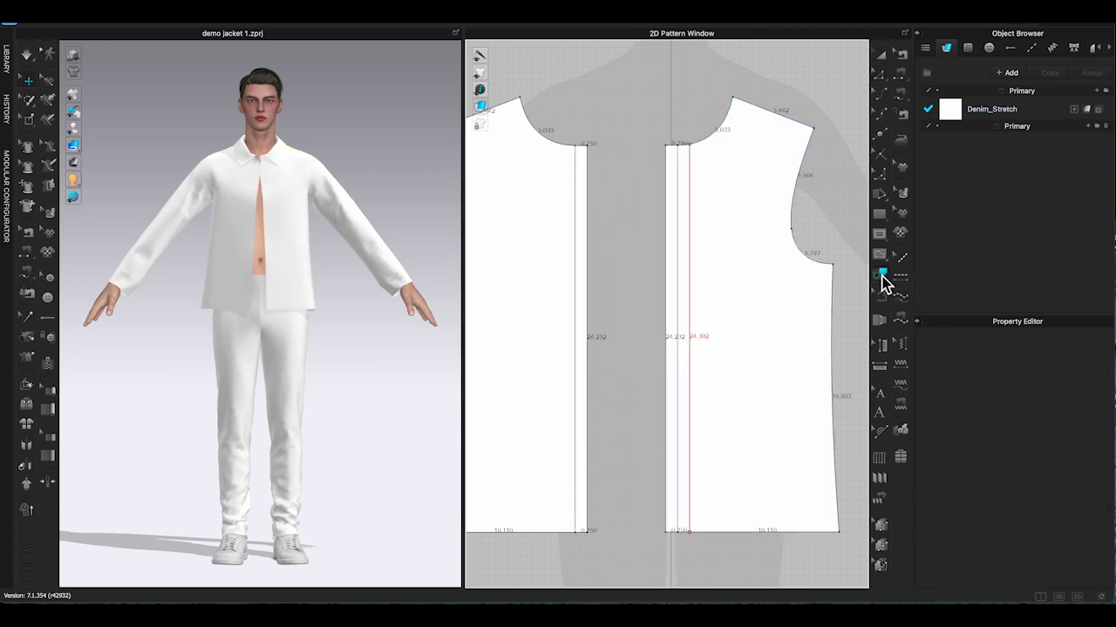
pyautogui.click(668, 171)
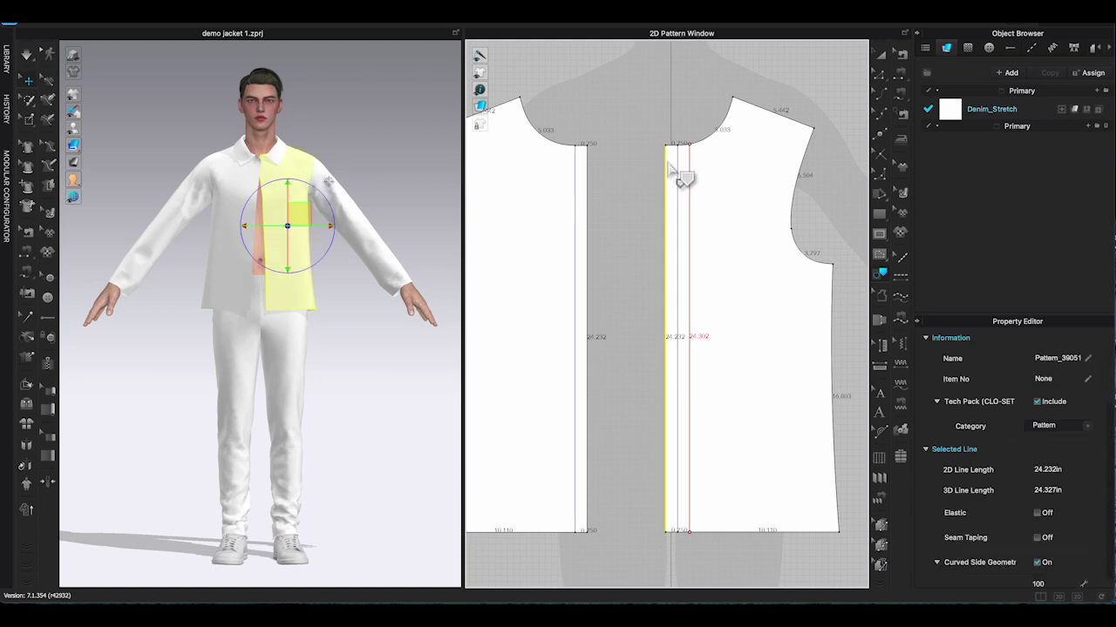
pyautogui.keyDown('shift'); pyautogui.click(685, 531); pyautogui.keyUp('shift')
pyautogui.keyDown('shift'); pyautogui.click(690, 527); pyautogui.keyUp('shift')
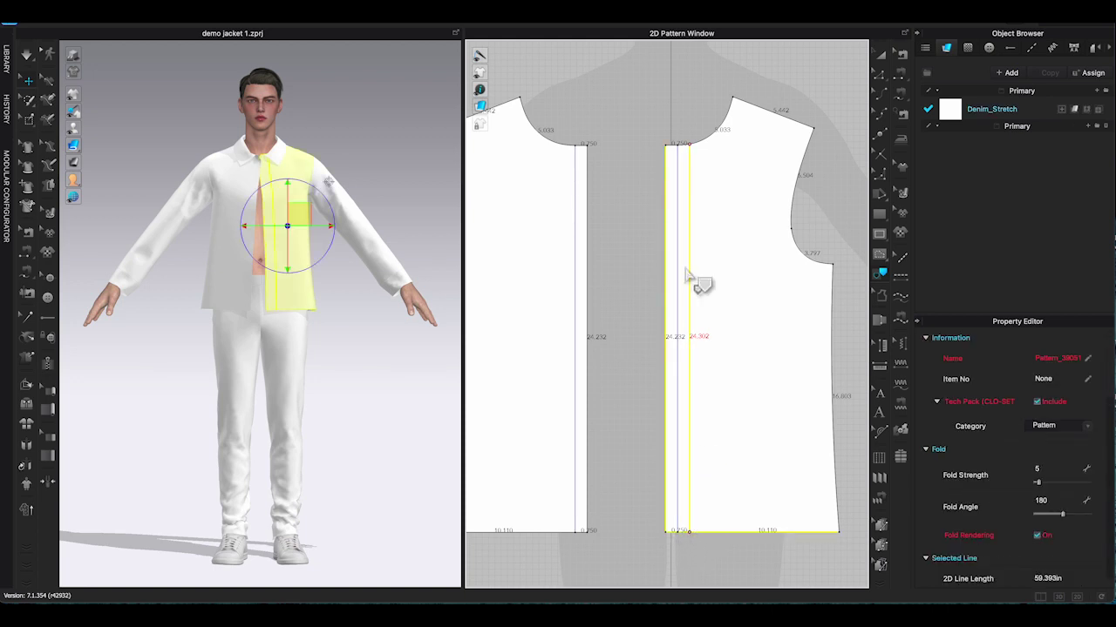
pyautogui.rightClick(675, 152)
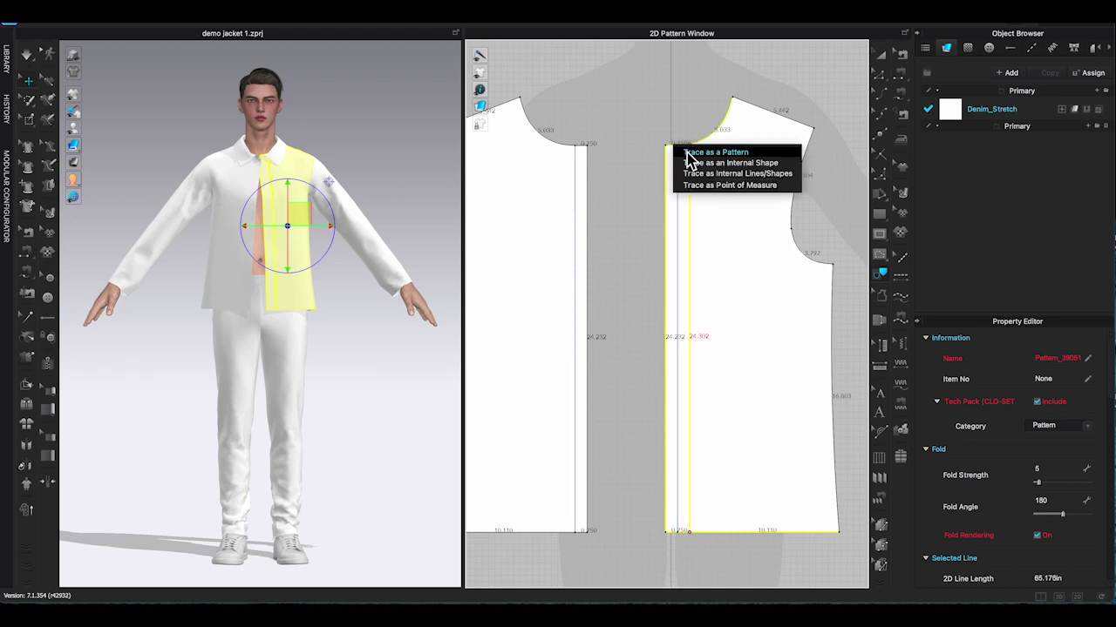
pyautogui.click(697, 152)
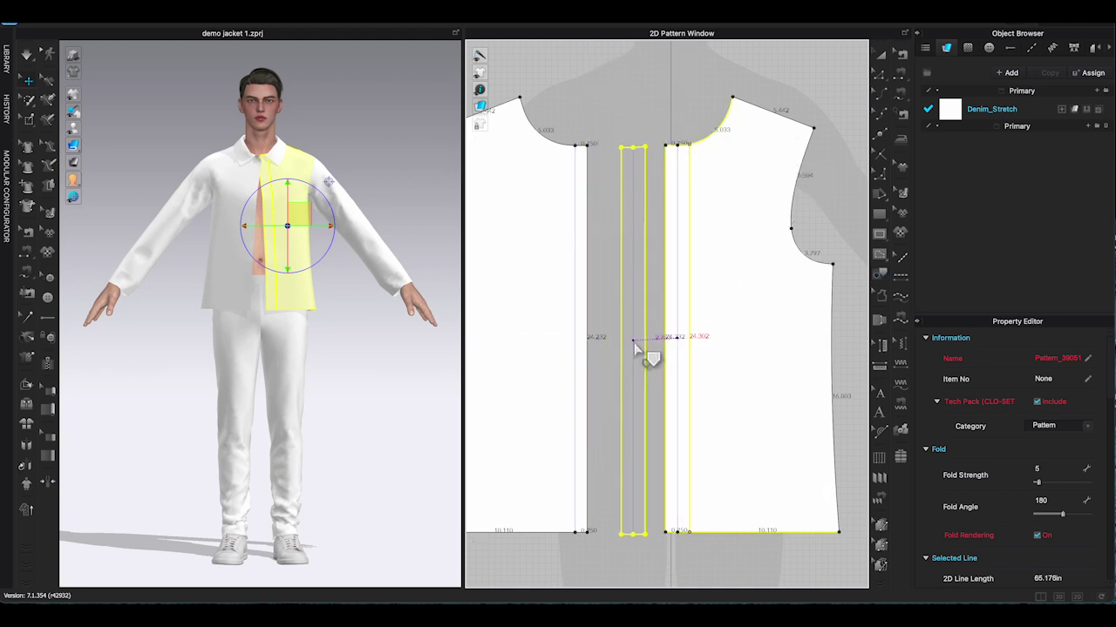
pyautogui.click(632, 341)
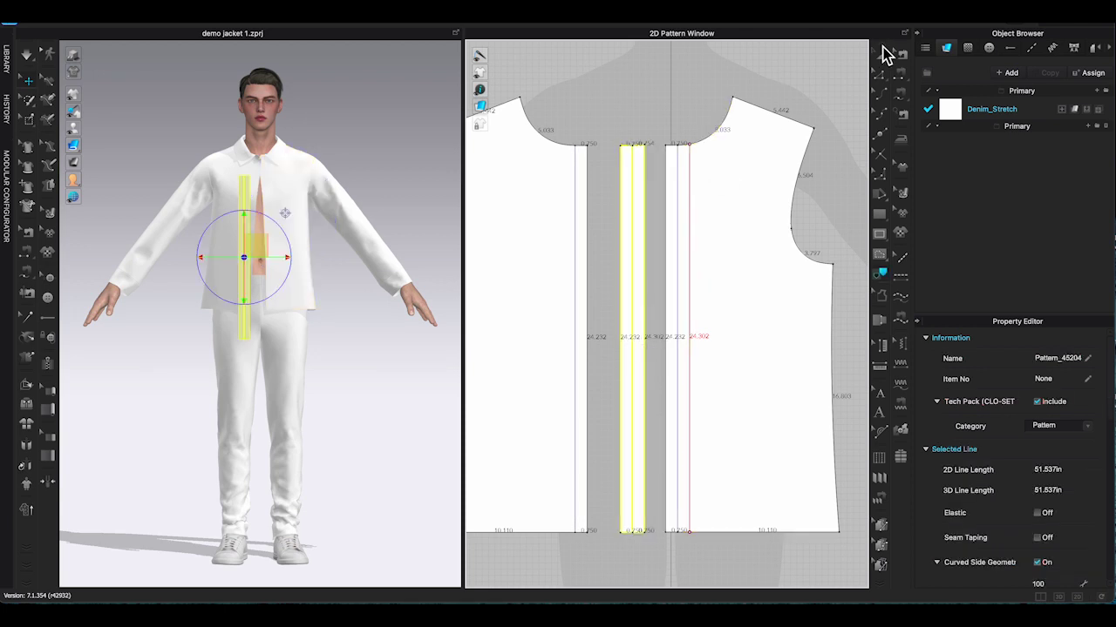
# - Flip the traced facing strip horizontally
pyautogui.click(728, 89)
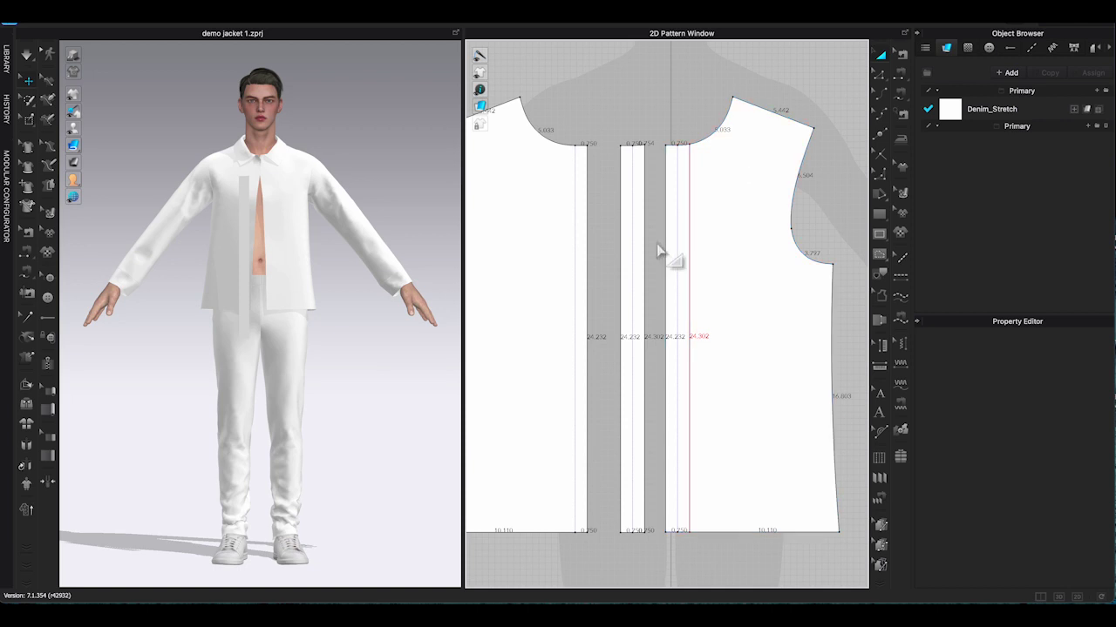
pyautogui.rightClick(630, 239)
pyautogui.moveTo(689, 350)
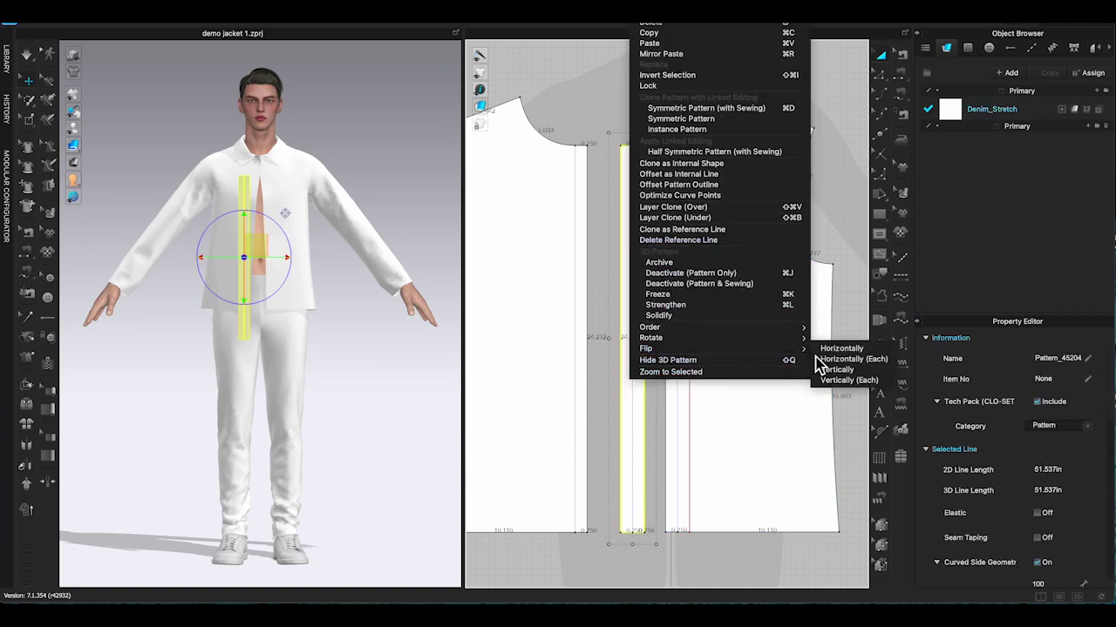
pyautogui.click(842, 350)
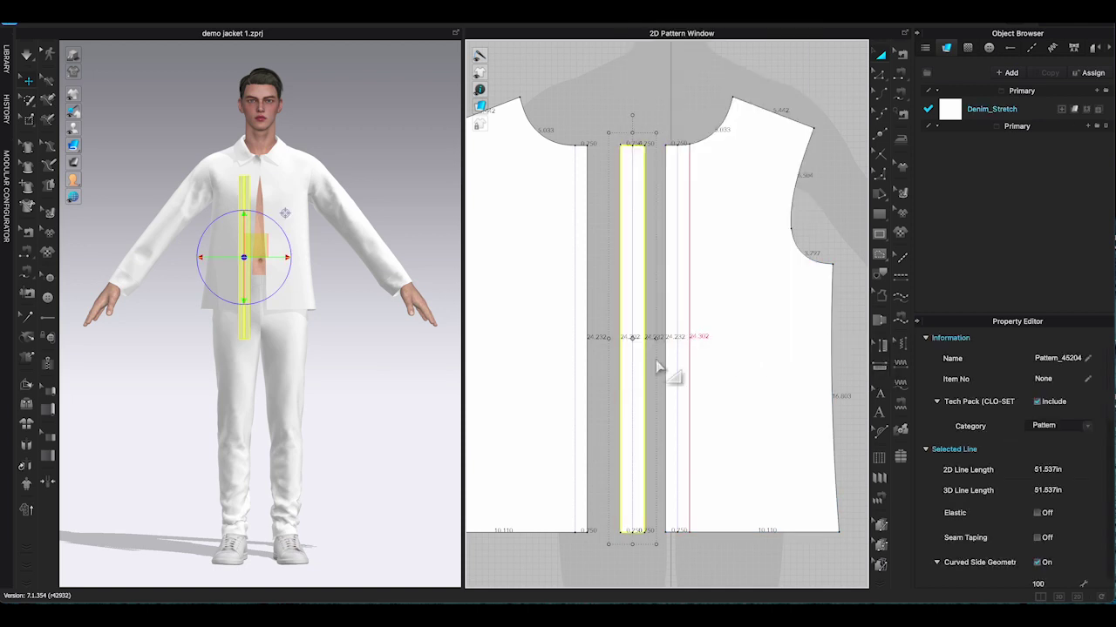
pyautogui.click(639, 80)
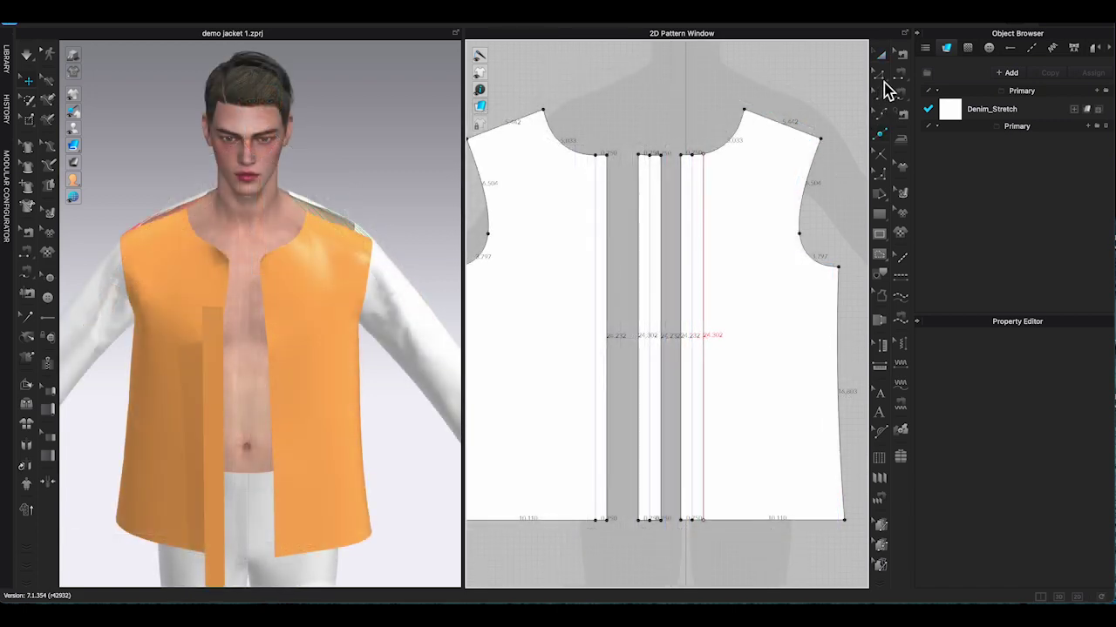
# - Offset the facing strip's long edge farthest from the left front inward by 0.2 in as one internal line
pyautogui.click(637, 305)
pyautogui.rightClick(639, 301)
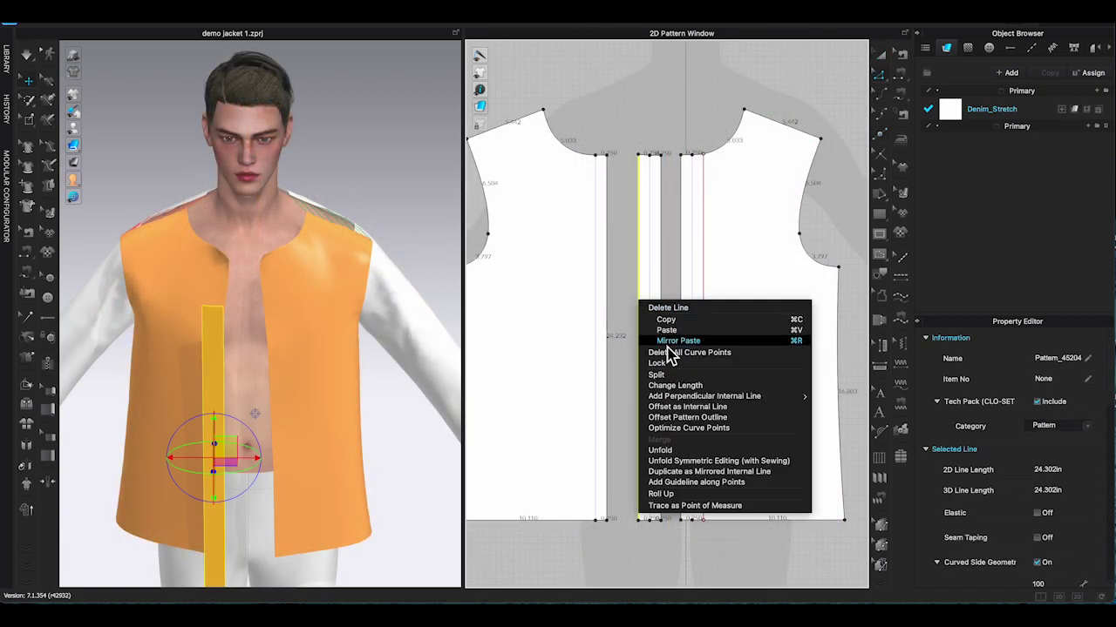
pyautogui.click(684, 410)
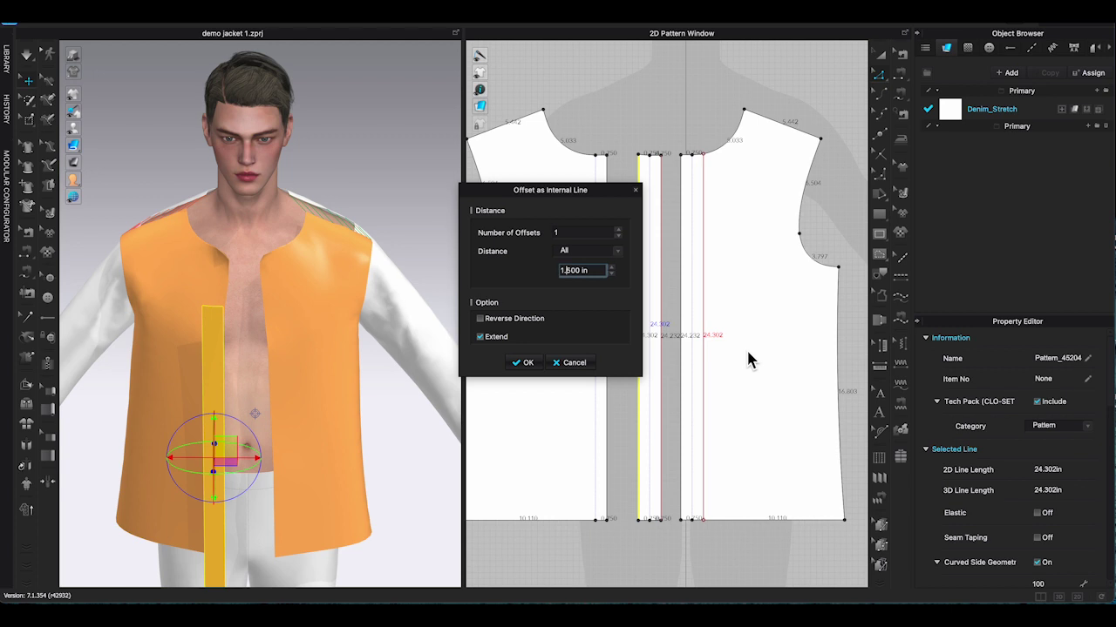
pyautogui.press('BackSpace')
pyautogui.write('0')
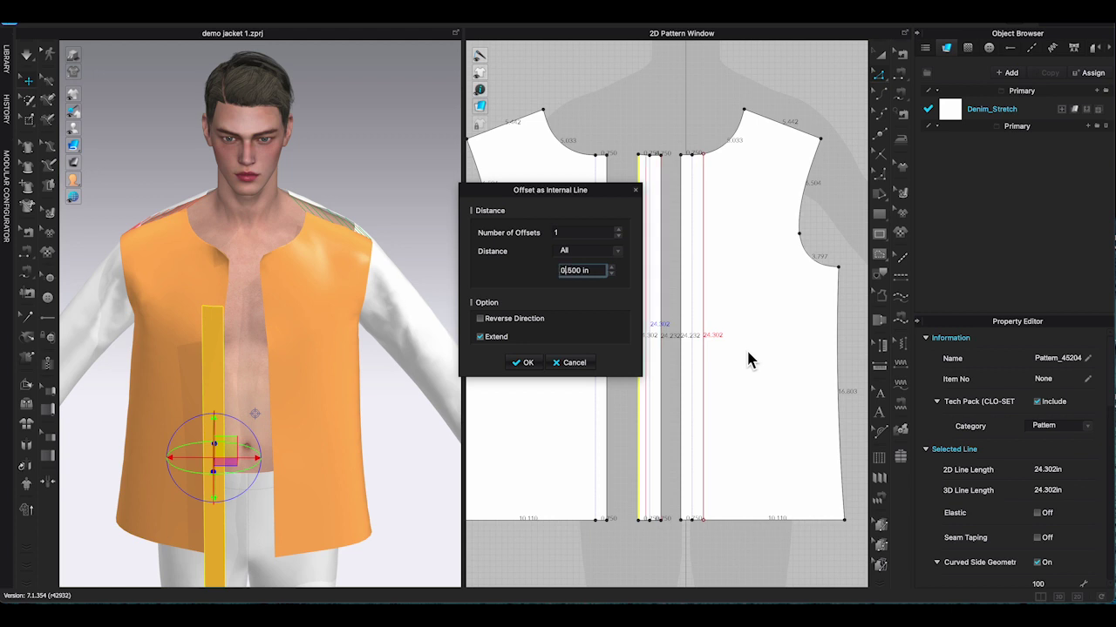
pyautogui.press('Delete')
pyautogui.write('2')
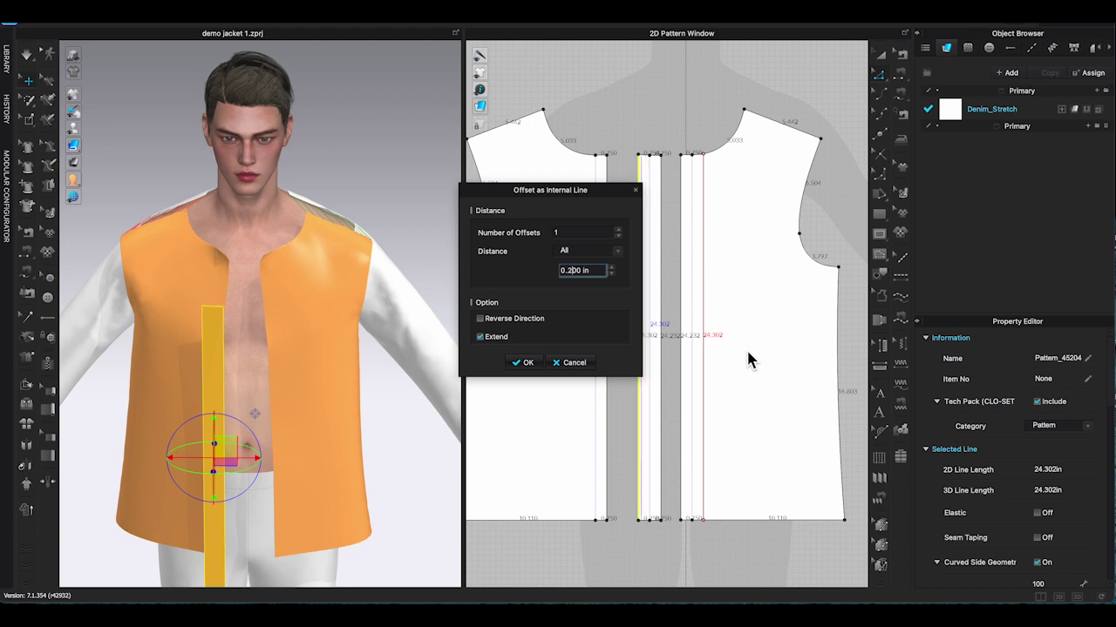
pyautogui.click(523, 363)
# - Sew the facing strip's long edge to the adjacent centre-front edge of the wearer's left front pattern
pyautogui.scroll(3, 646, 204)
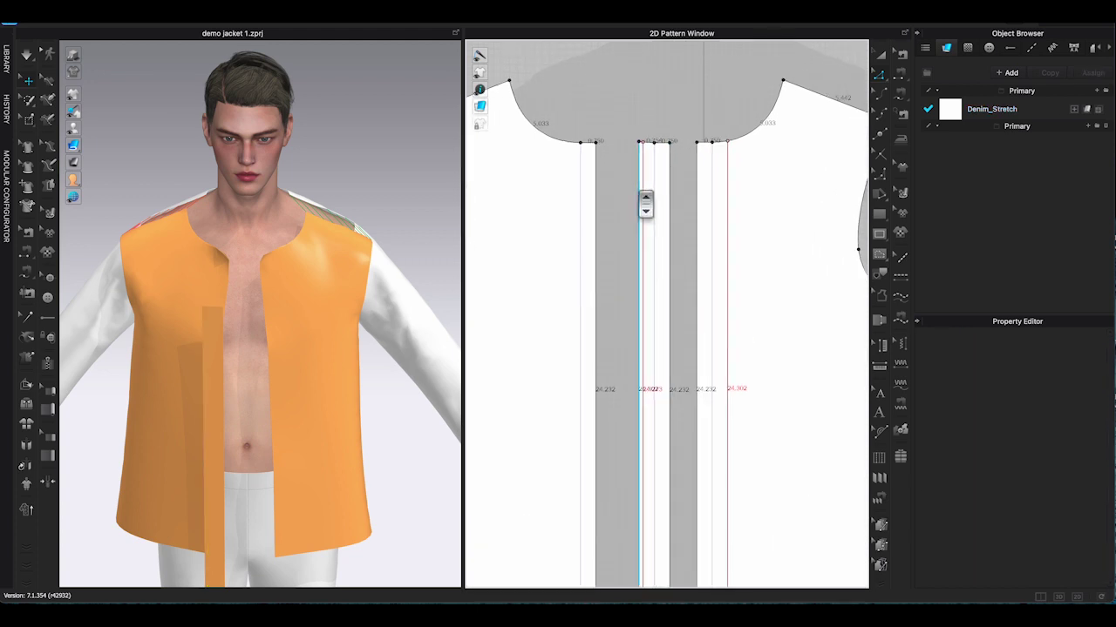
pyautogui.scroll(-2, 665, 199)
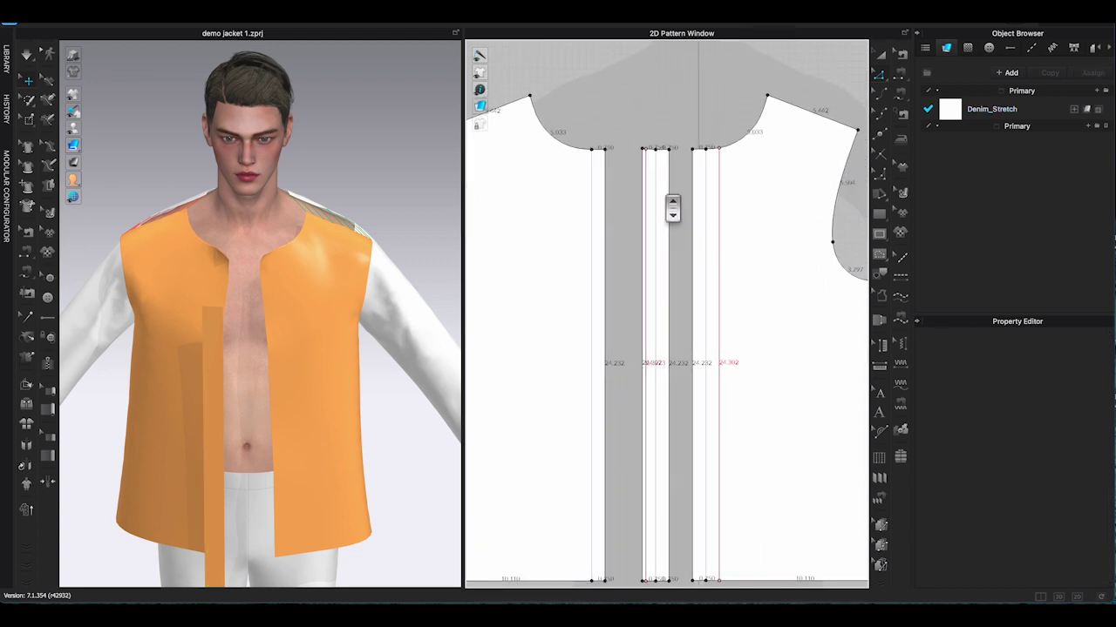
pyautogui.scroll(1, 636, 195)
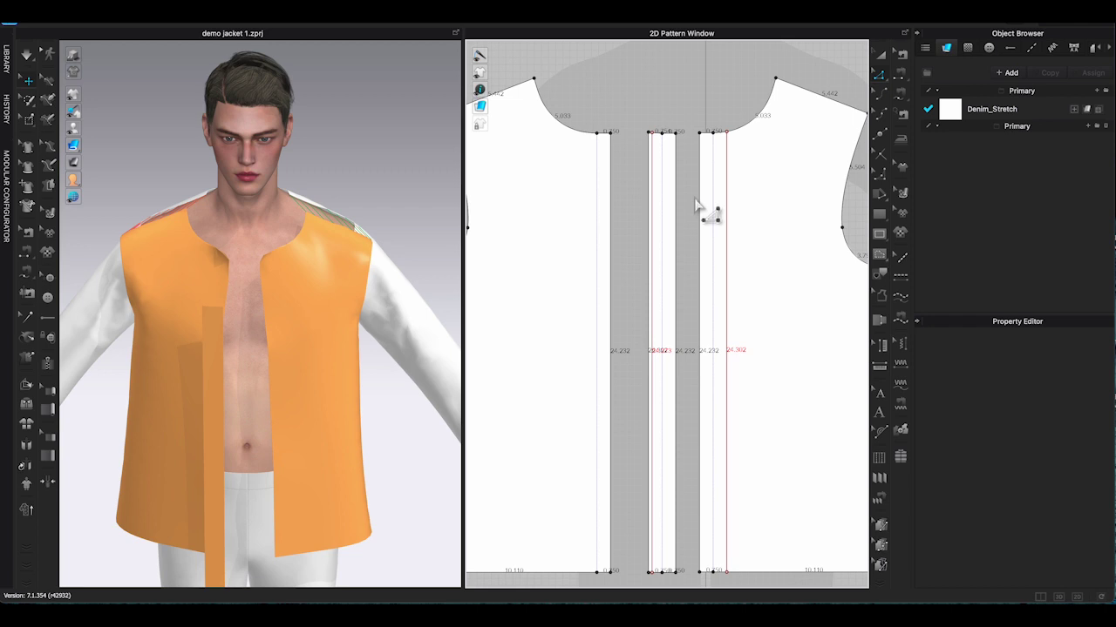
pyautogui.click(902, 79)
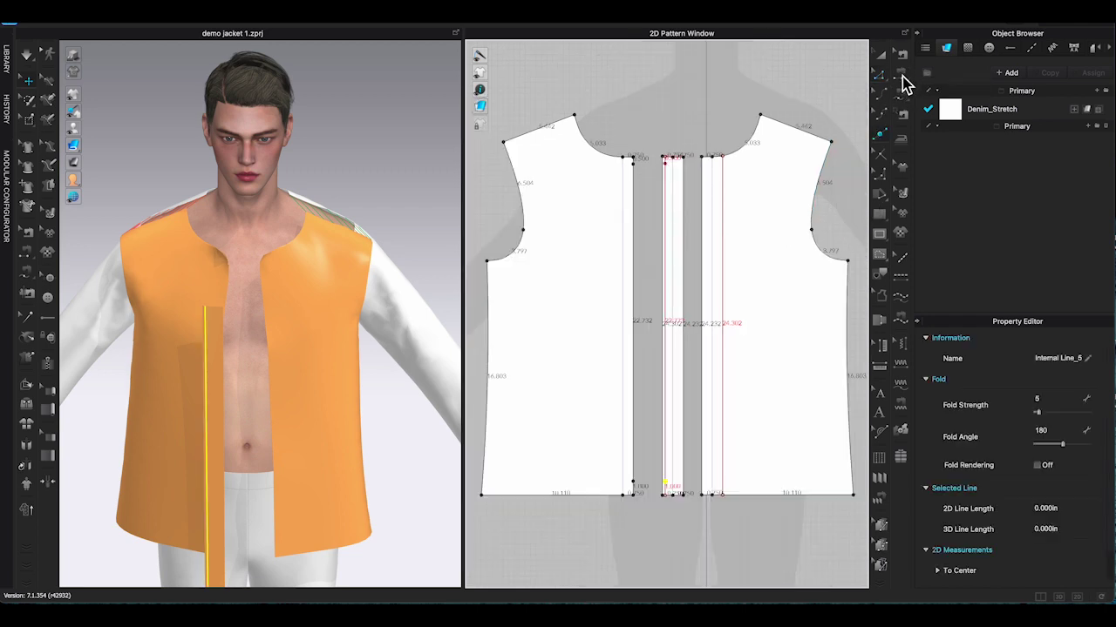
pyautogui.click(686, 216)
pyautogui.click(700, 218)
pyautogui.moveTo(361, 264); pyautogui.dragTo(377, 276, button='right')
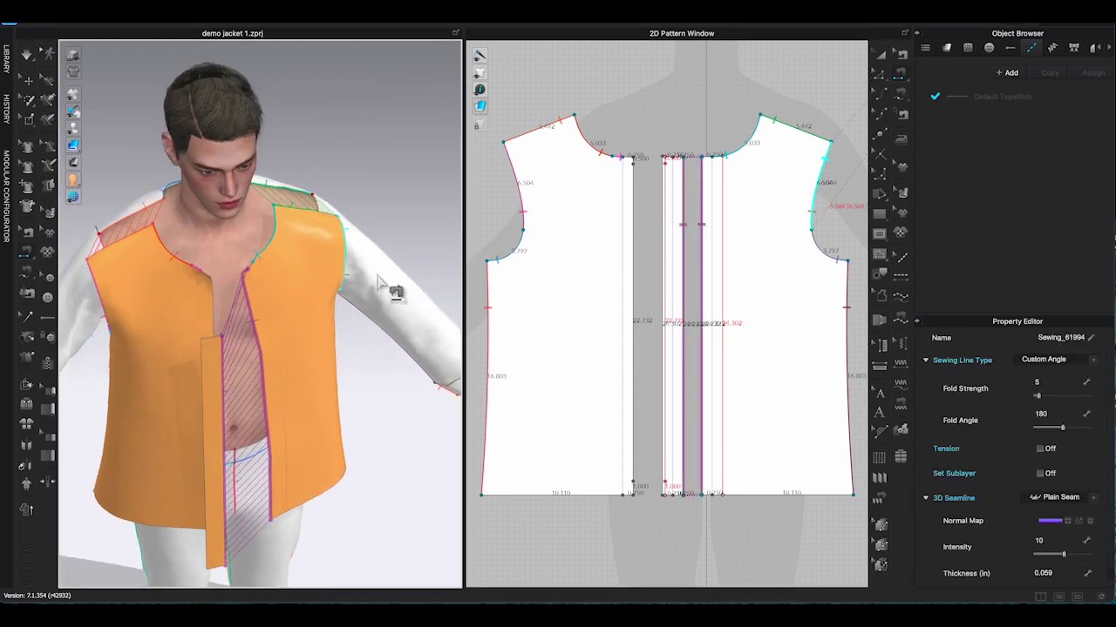
# - Superimpose the facing strip on the inside of the wearer's left front in the 3D view
pyautogui.click(28, 80)
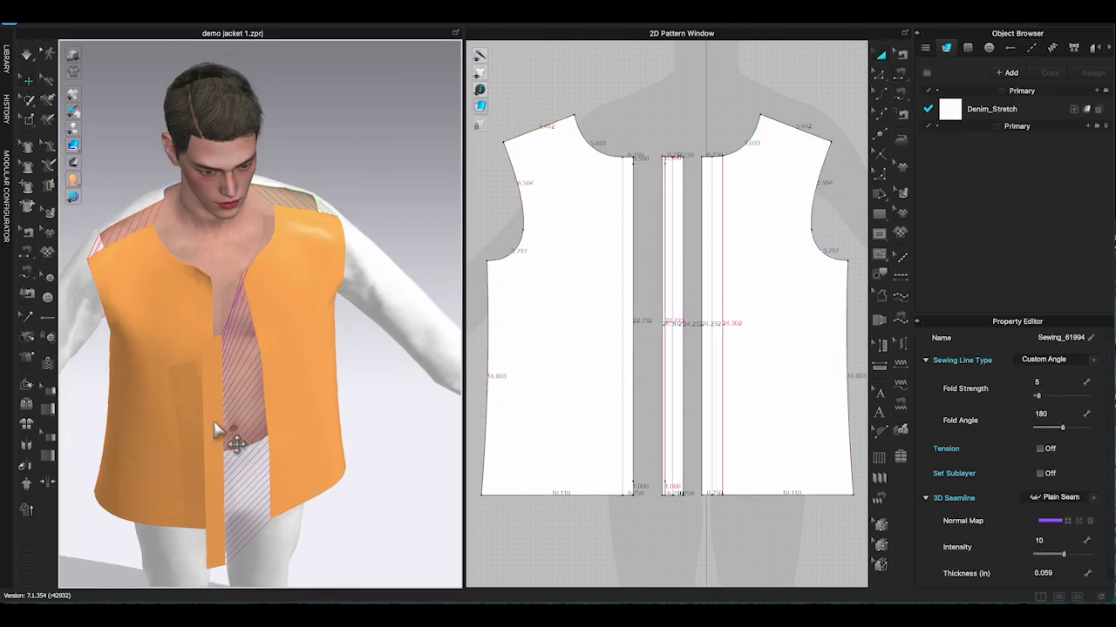
pyautogui.click(217, 430)
pyautogui.rightClick(220, 436)
pyautogui.click(296, 375)
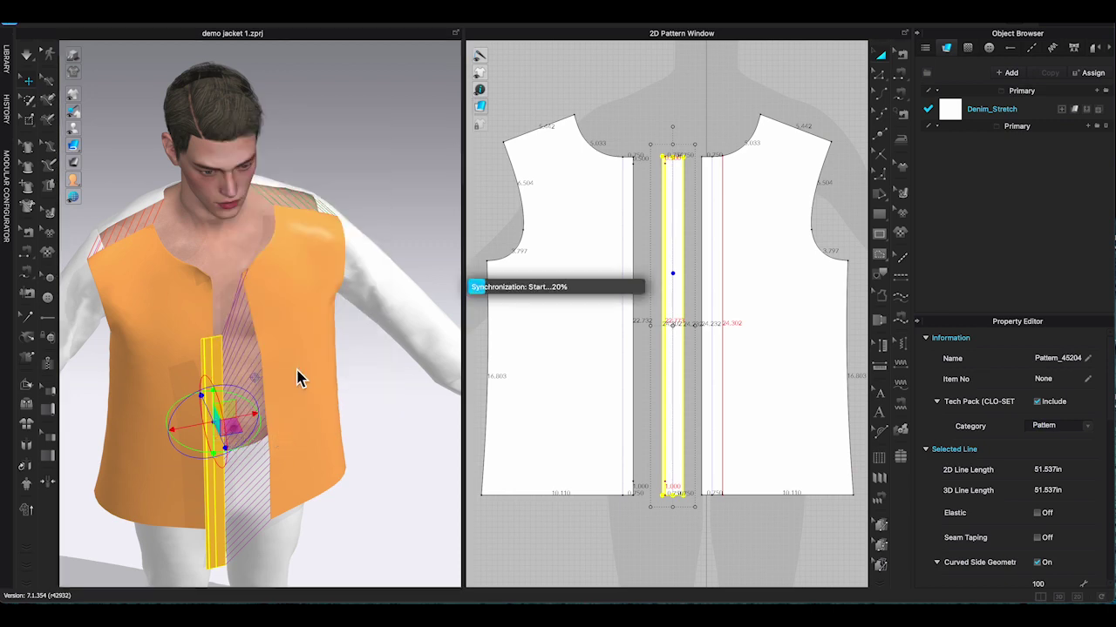
pyautogui.moveTo(313, 388); pyautogui.dragTo(366, 392, button='right')
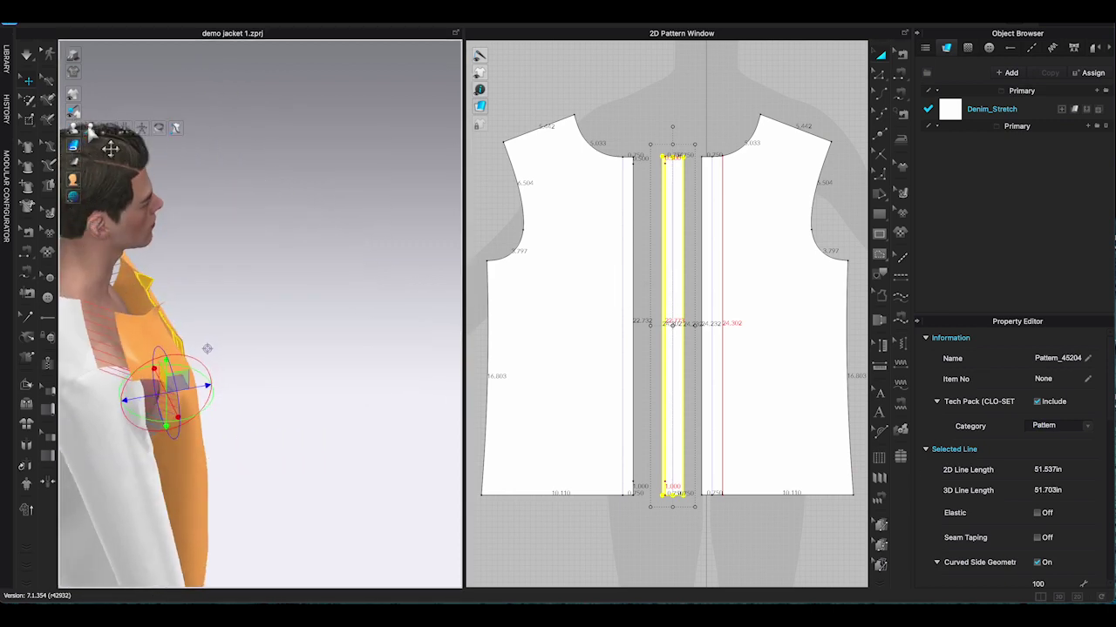
# - Hide the avatar to expose the facing strip inside the jacket front
pyautogui.click(90, 128)
pyautogui.moveTo(235, 383); pyautogui.dragTo(229, 328, button='right')
pyautogui.click(244, 373)
pyautogui.press('super+z')
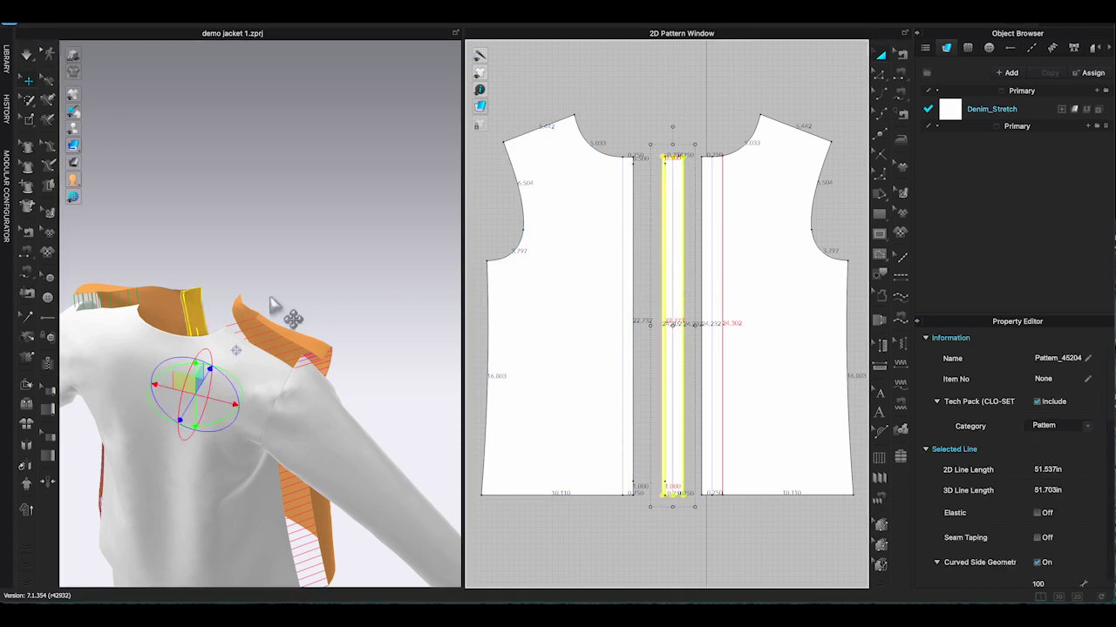
# - Free-sew the facing strip's top edge to the matching neckline section of the left front and set the sewing line type to Turned
pyautogui.click(903, 108)
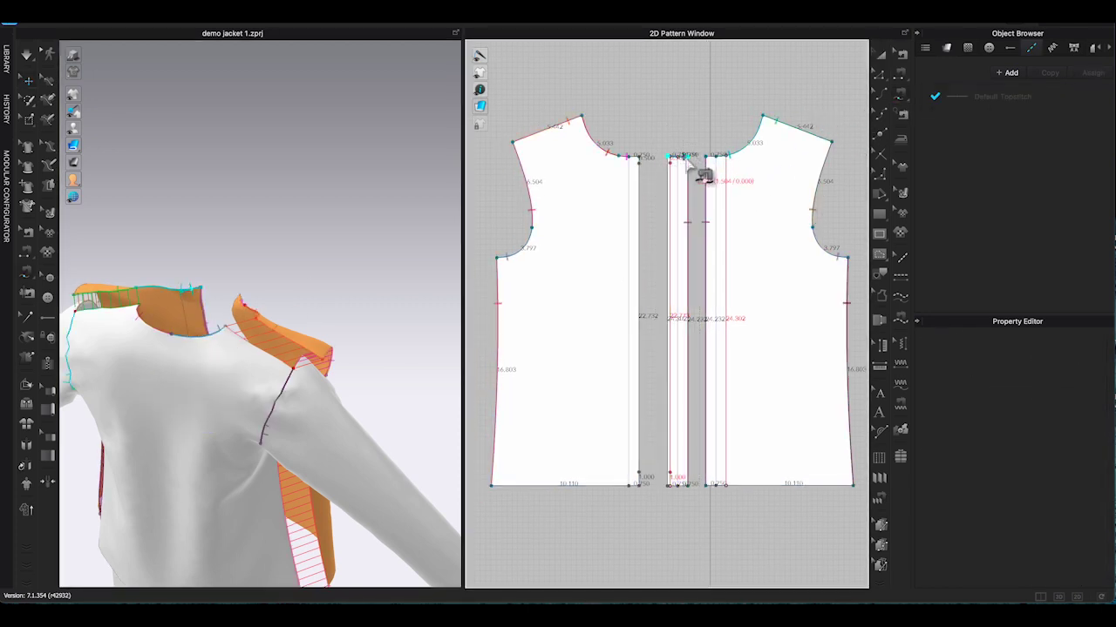
pyautogui.click(729, 159)
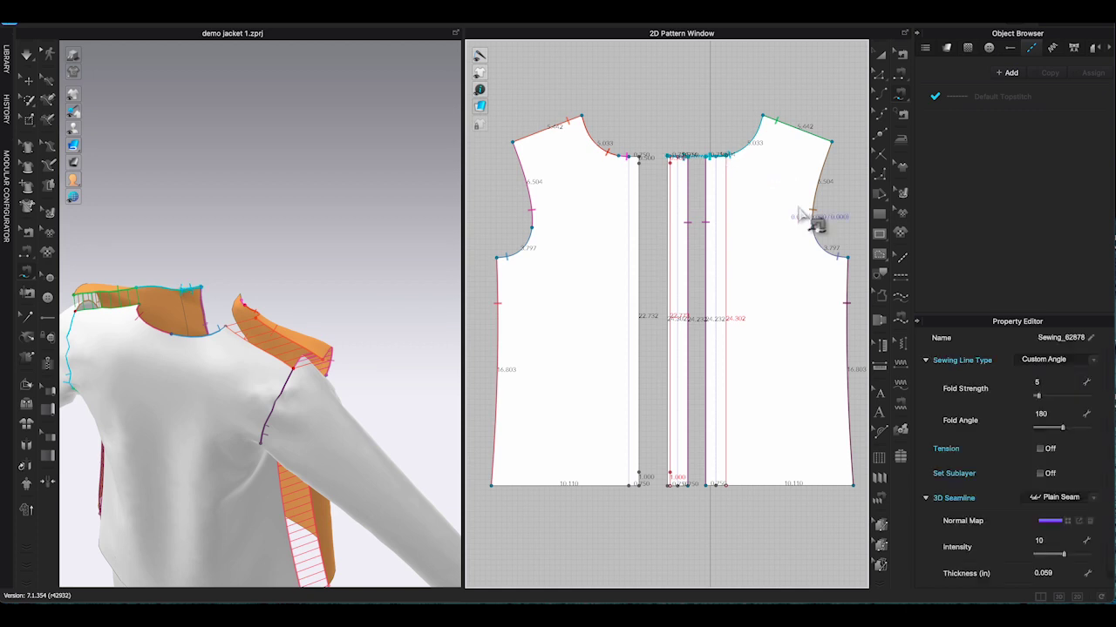
pyautogui.click(1093, 361)
pyautogui.click(1028, 370)
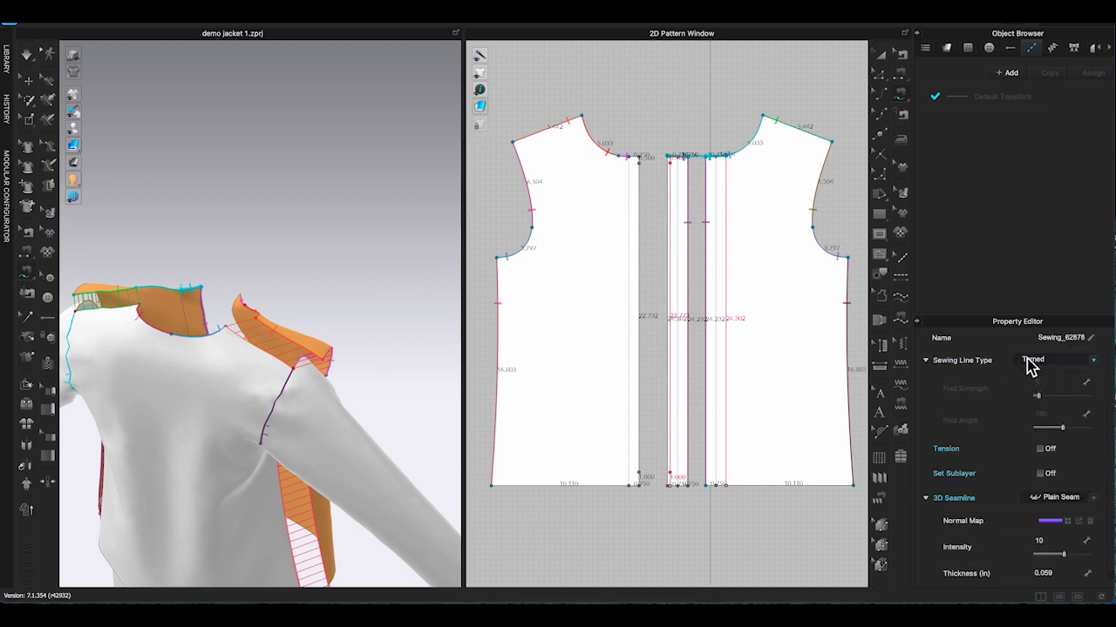
# - Free-sew the facing strip's bottom edge to the left front's hem section and set that seam's sewing line type to Turned
pyautogui.click(670, 493)
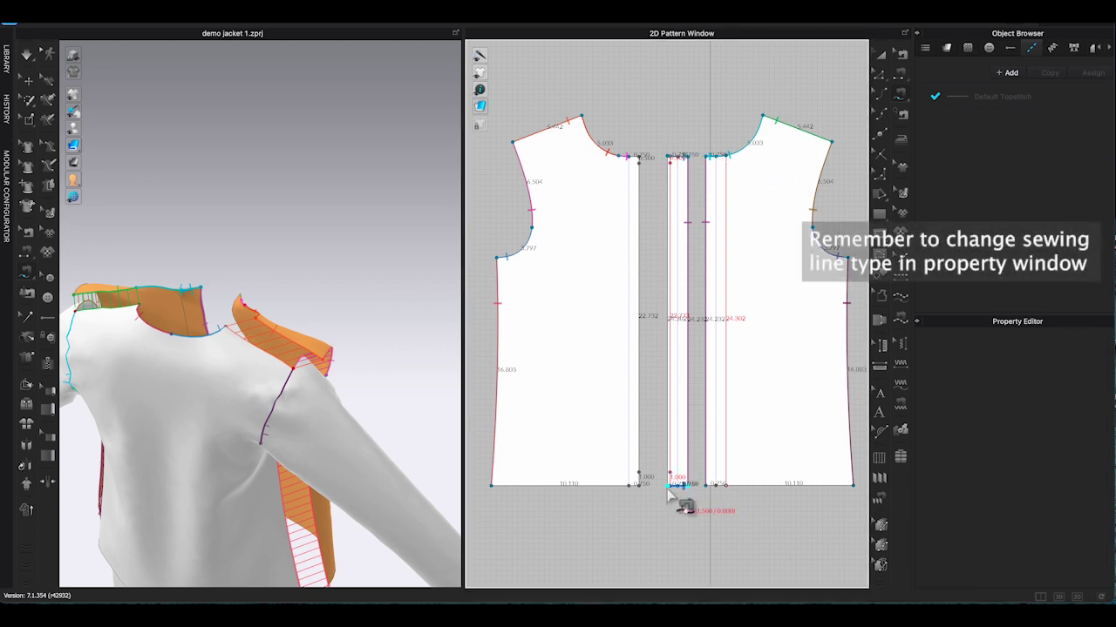
pyautogui.click(720, 486)
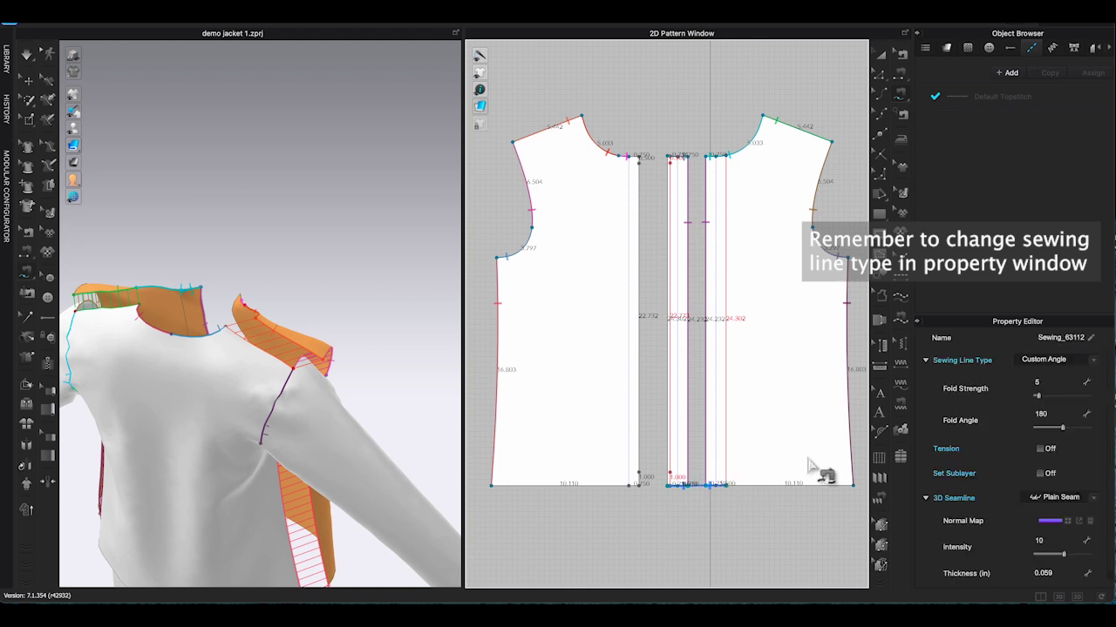
pyautogui.click(1086, 362)
pyautogui.click(1046, 352)
# - Change the sewing line type of the long centre-front seam between the facing strip and the left front to Turned
pyautogui.press('b')
pyautogui.click(705, 228)
pyautogui.click(1093, 361)
pyautogui.click(1046, 352)
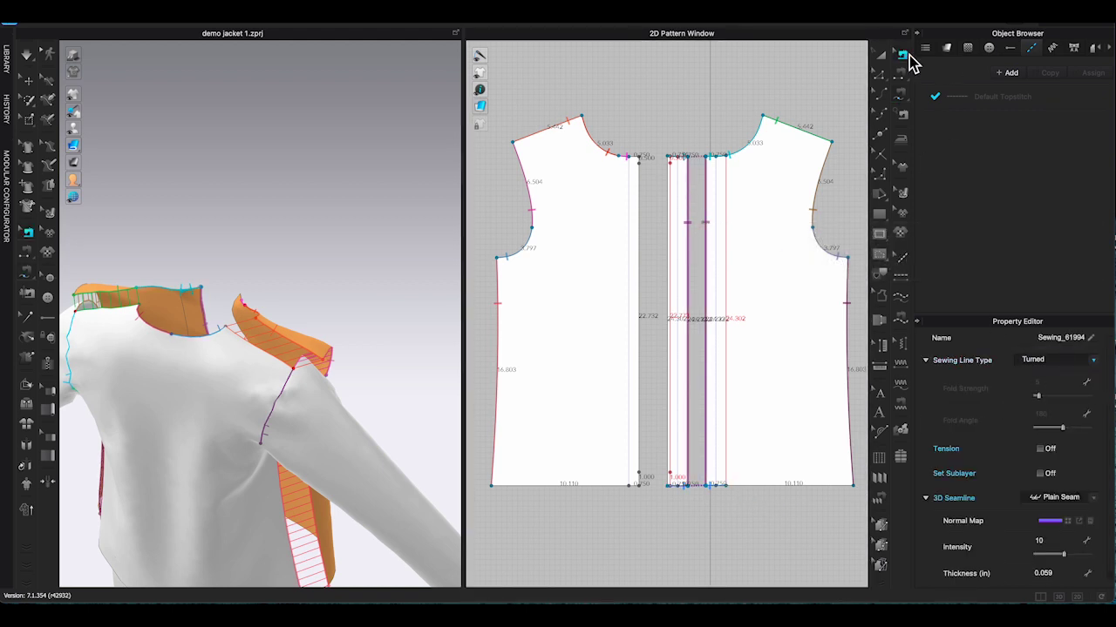
# - Create a zipper between the right front's centre edge and the facing strip's matching line, from the point below the neckline to the point above the hem
pyautogui.click(878, 74)
pyautogui.press('2')
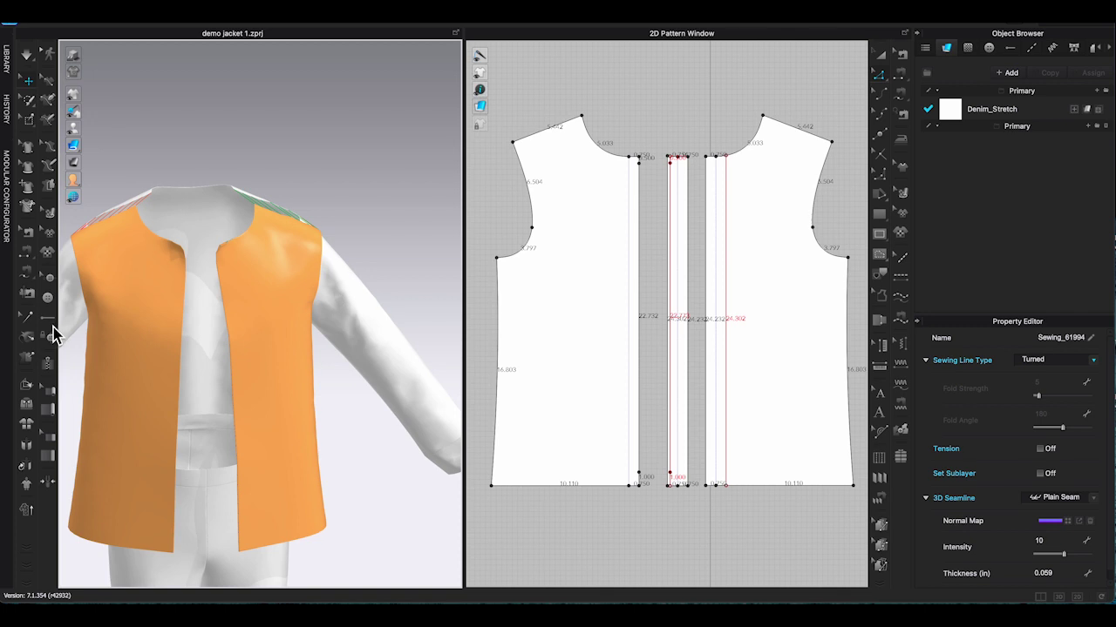
pyautogui.click(48, 359)
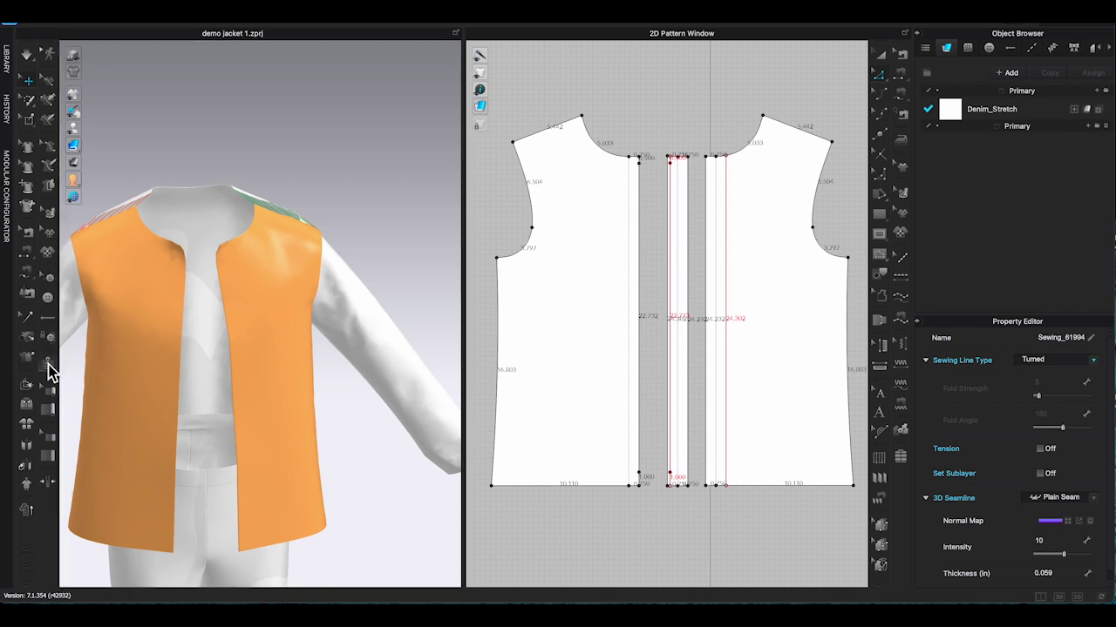
pyautogui.click(639, 164)
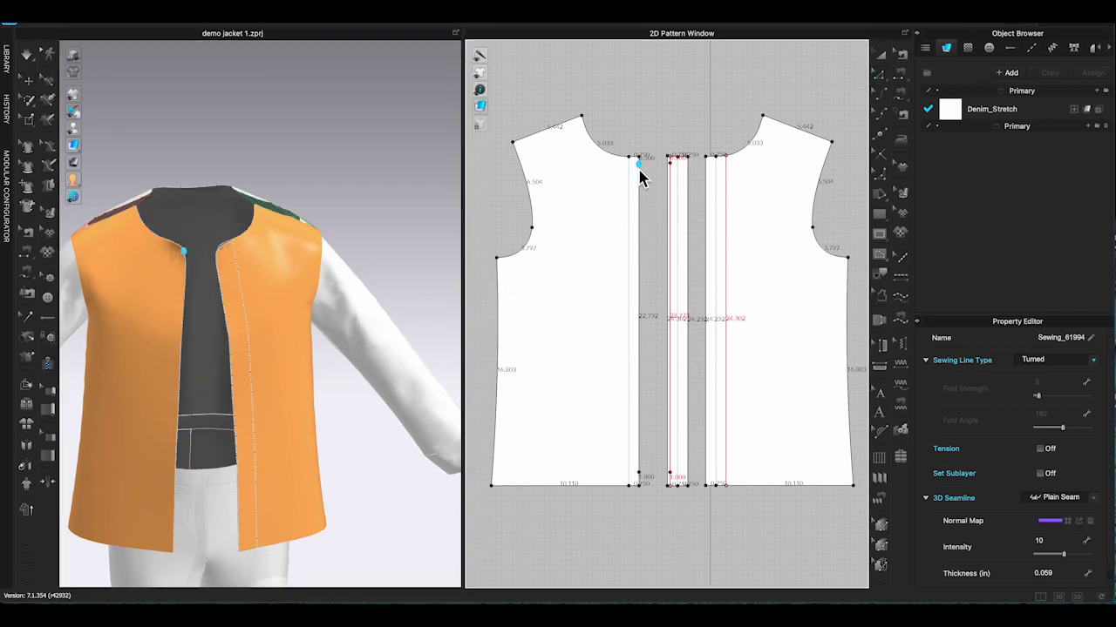
pyautogui.click(642, 476)
pyautogui.scroll(2, 716, 288)
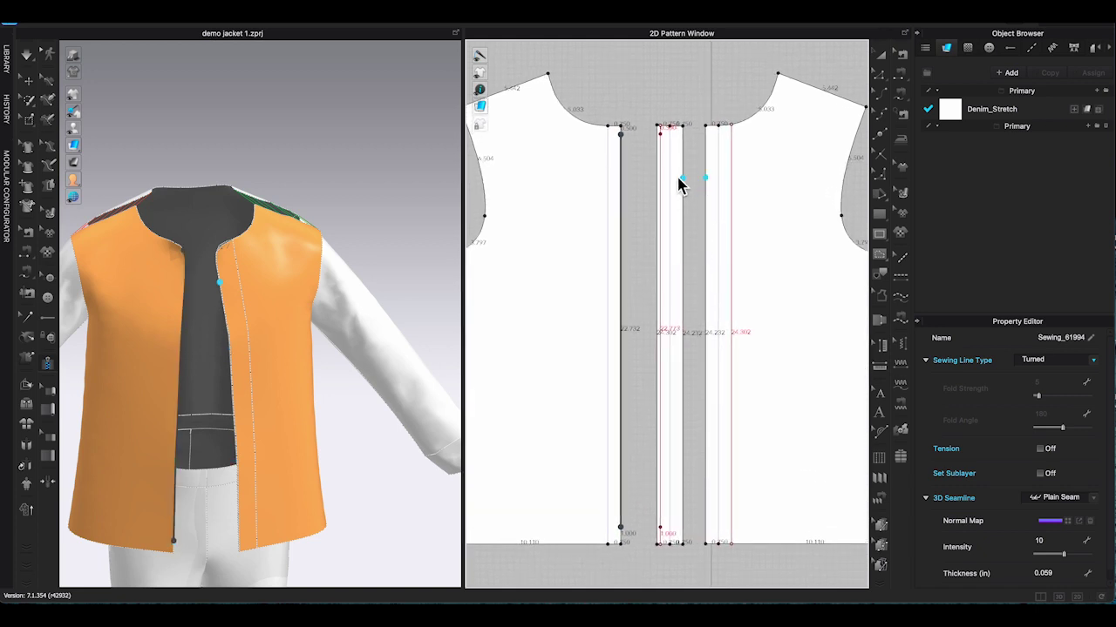
pyautogui.click(664, 136)
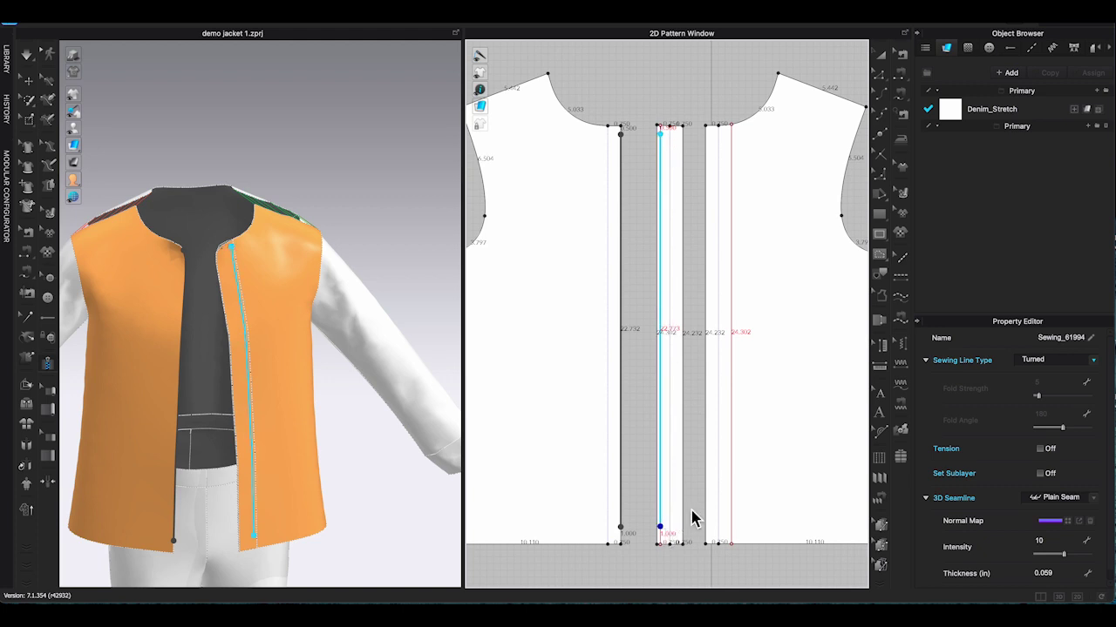
pyautogui.press('Escape')
# - Simulate the jacket fronts to close the zipper and straighten the top of the left front's placket
pyautogui.moveTo(311, 392)
pyautogui.mouseDown(button='right')
pyautogui.moveTo(353, 393)
pyautogui.moveTo(306, 393)
pyautogui.mouseUp(button='right')
pyautogui.press('space')
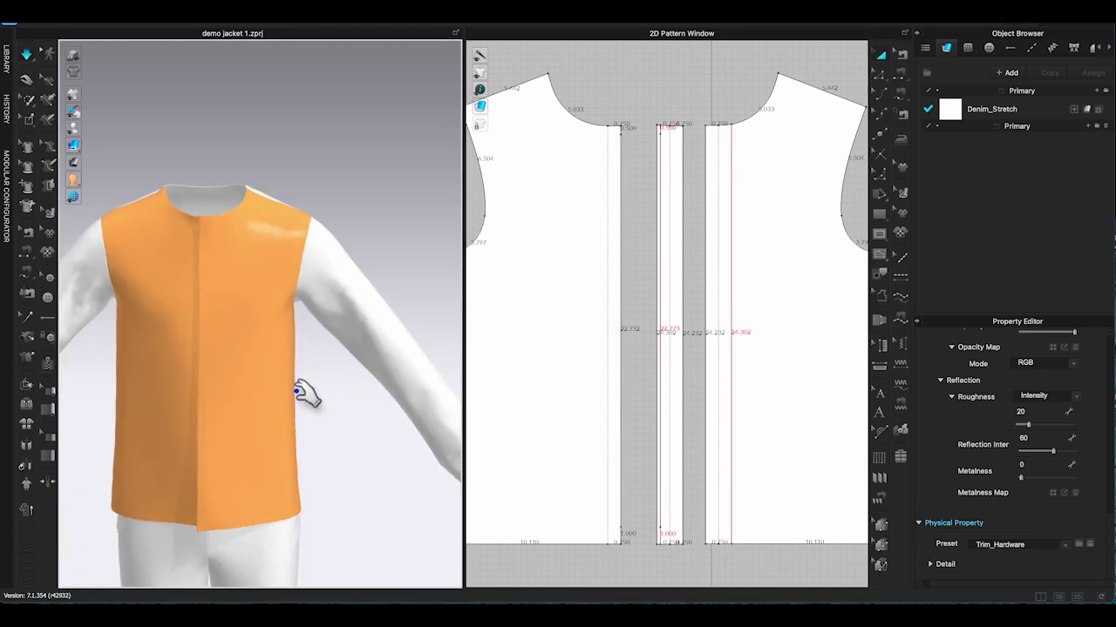
pyautogui.click(209, 227)
pyautogui.moveTo(294, 236); pyautogui.dragTo(346, 239, button='right')
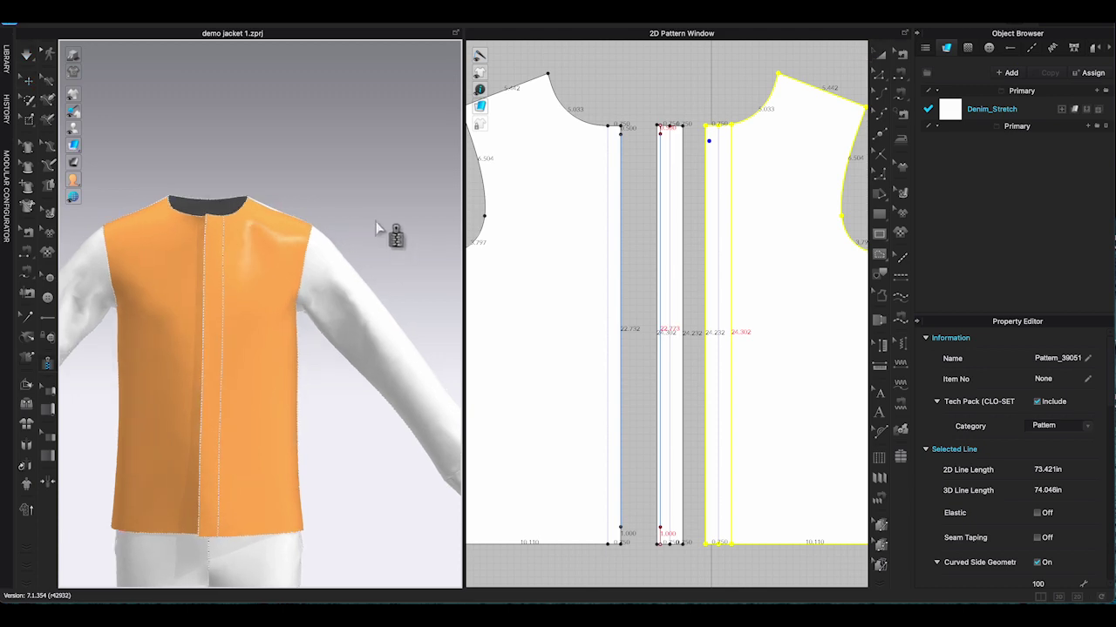
pyautogui.scroll(-5, 631, 191)
pyautogui.scroll(-3, 643, 181)
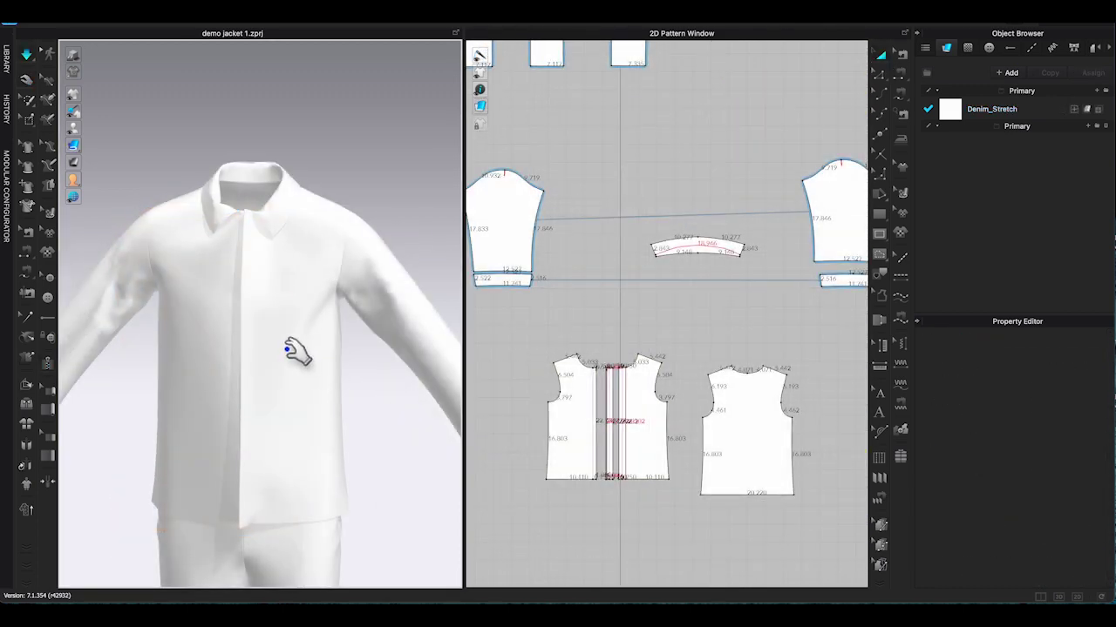
# - During simulation of the complete jacket, pull the facing strip inward from the collar to the hem so it tucks under the placket
pyautogui.moveTo(297, 348); pyautogui.dragTo(319, 355, button='right')
pyautogui.click(270, 255)
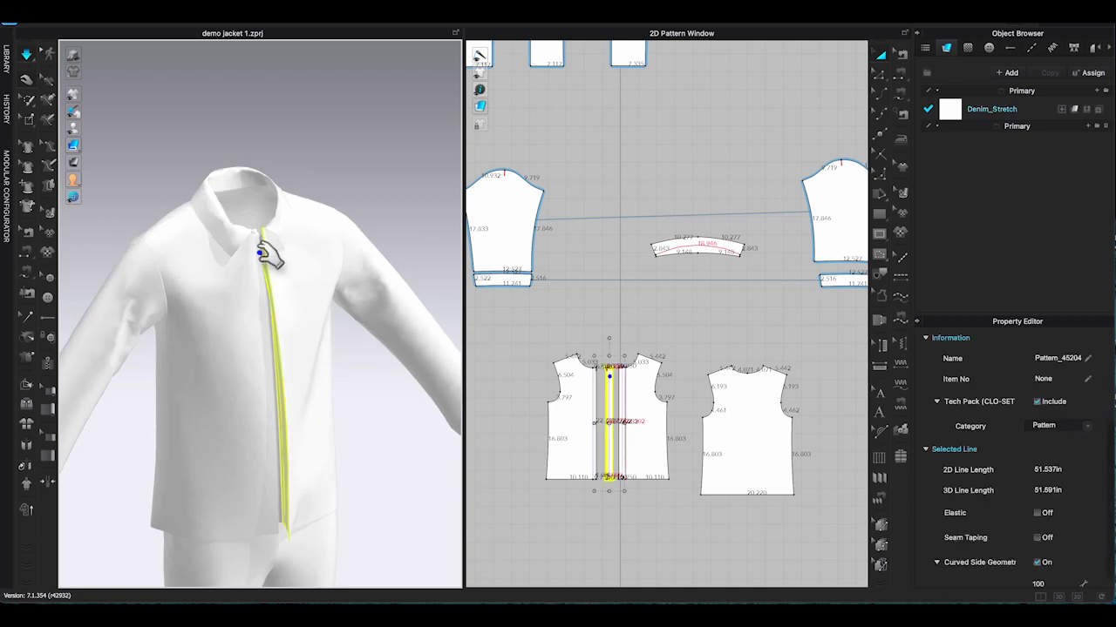
pyautogui.moveTo(279, 274); pyautogui.dragTo(308, 319, button='right')
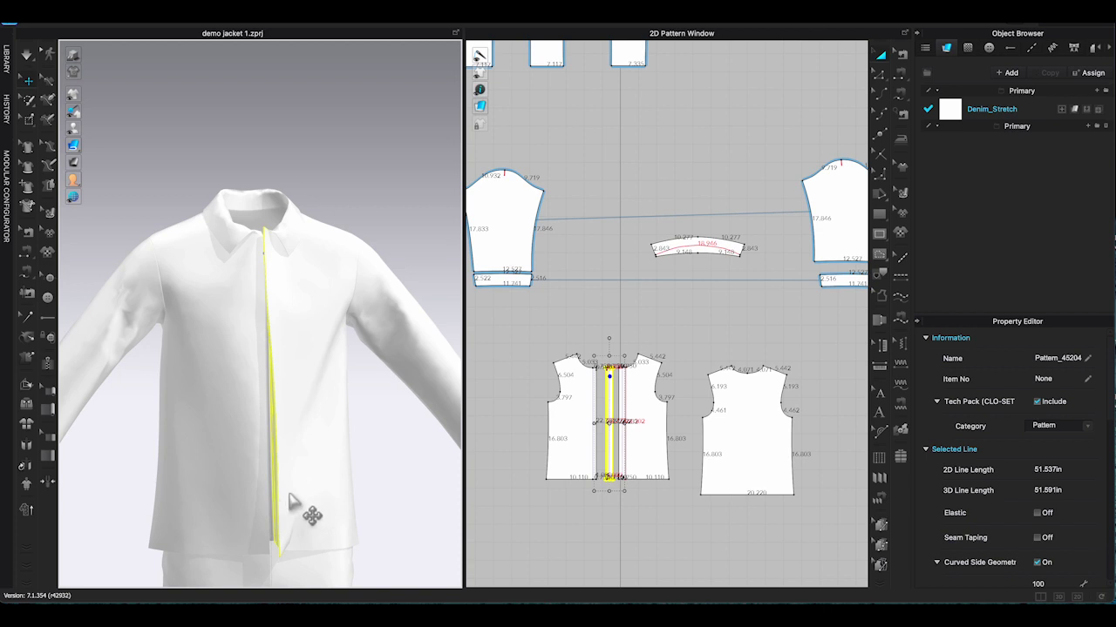
pyautogui.moveTo(290, 527); pyautogui.dragTo(318, 524, button='right')
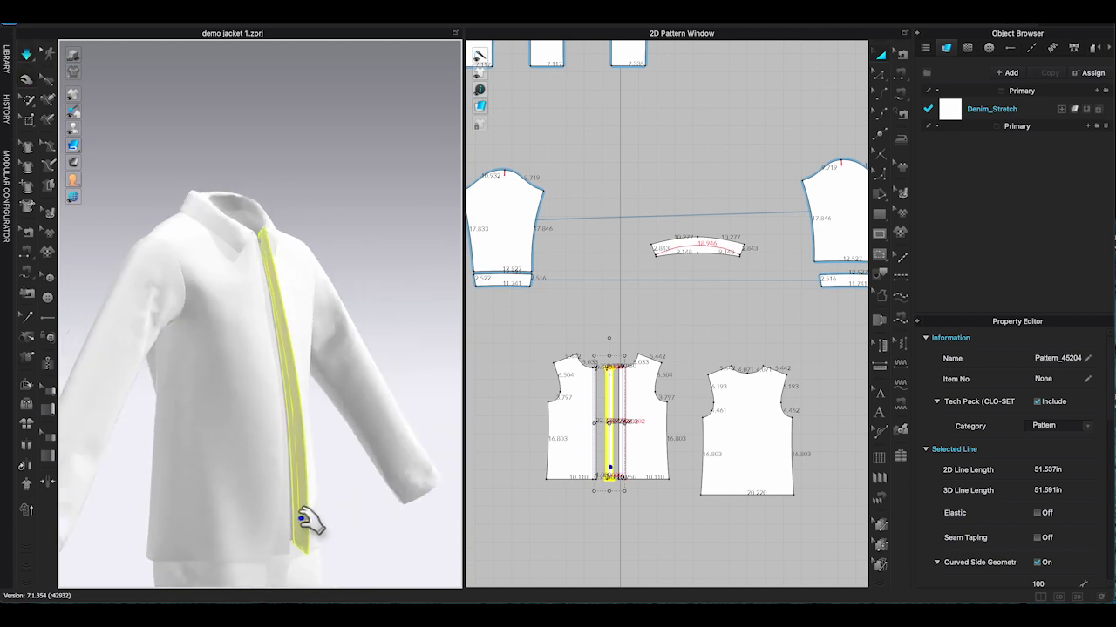
pyautogui.moveTo(303, 520); pyautogui.dragTo(264, 525)
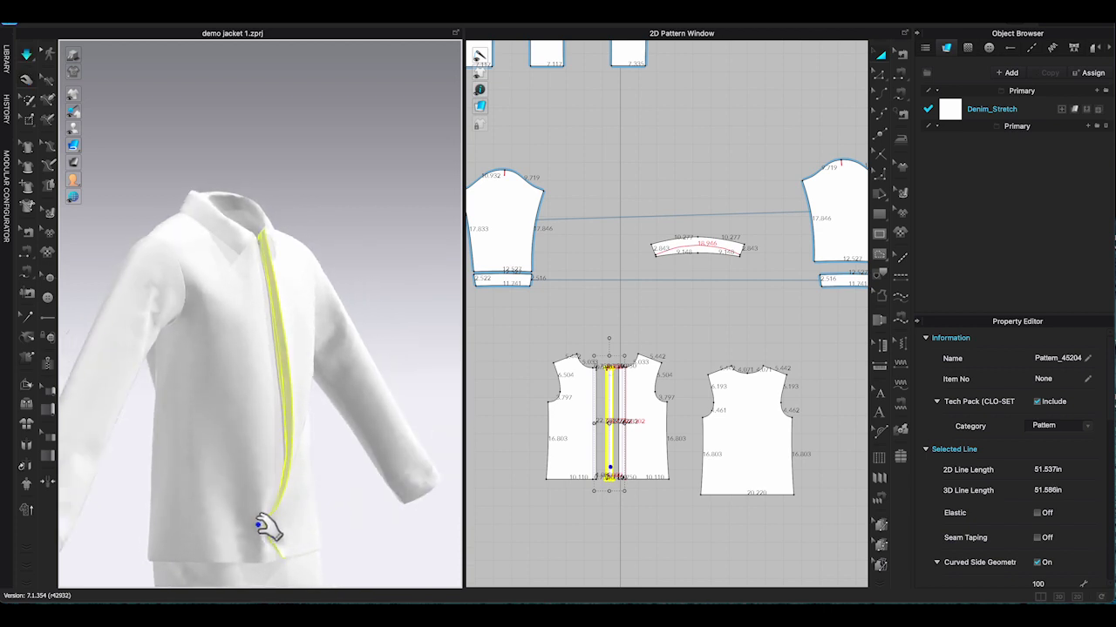
pyautogui.moveTo(264, 525); pyautogui.dragTo(288, 518, button='right')
# - Pull the left front's placket edge over the zipper and settle the overlap at the hem
pyautogui.click(292, 348)
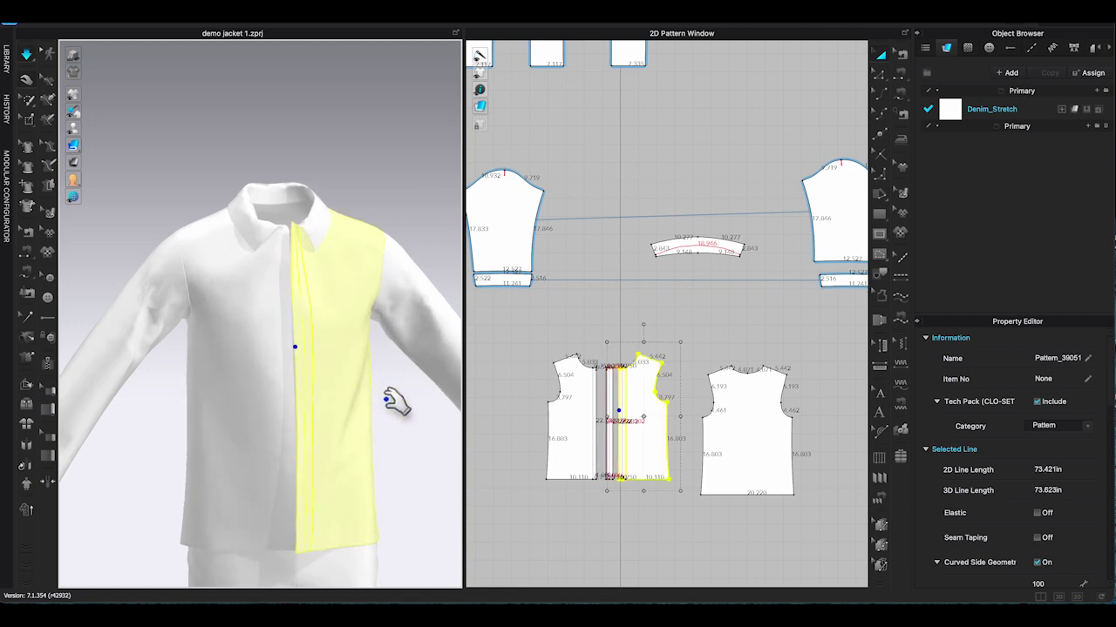
pyautogui.moveTo(396, 401); pyautogui.dragTo(319, 461, button='right')
pyautogui.click(284, 535)
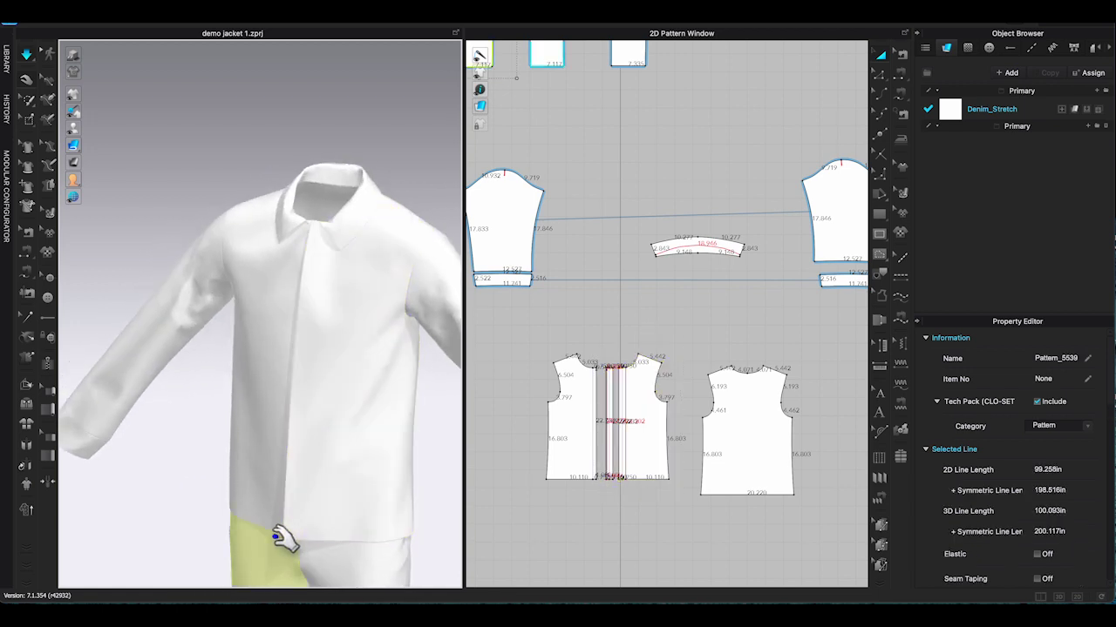
pyautogui.moveTo(299, 529); pyautogui.dragTo(368, 511, button='right')
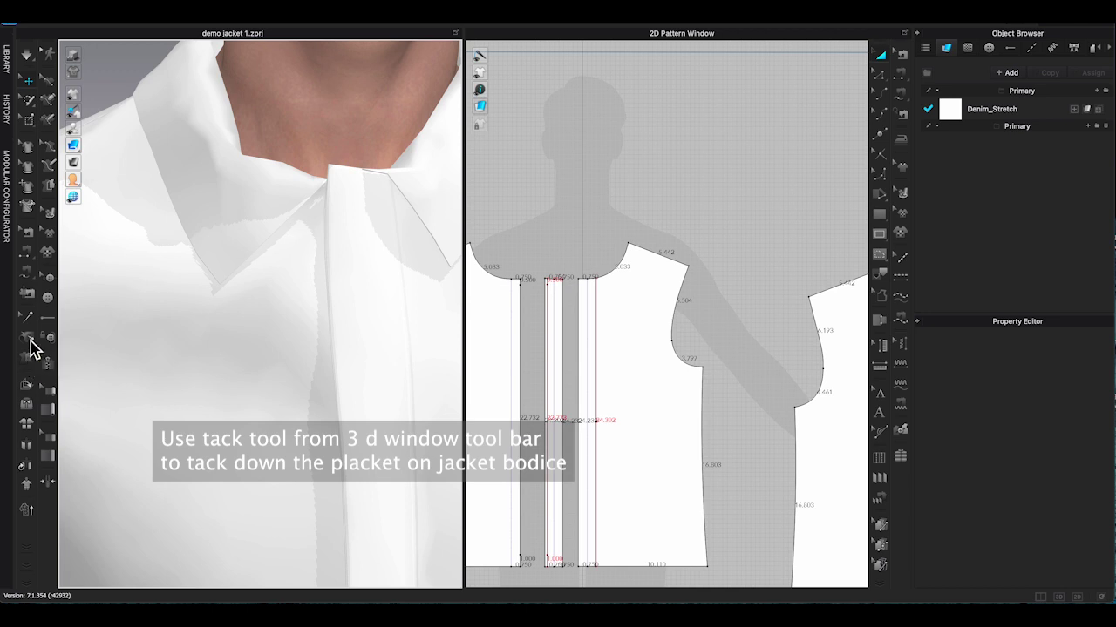
# - Tack the left front's placket edge onto the right front just below the collar
pyautogui.click(30, 342)
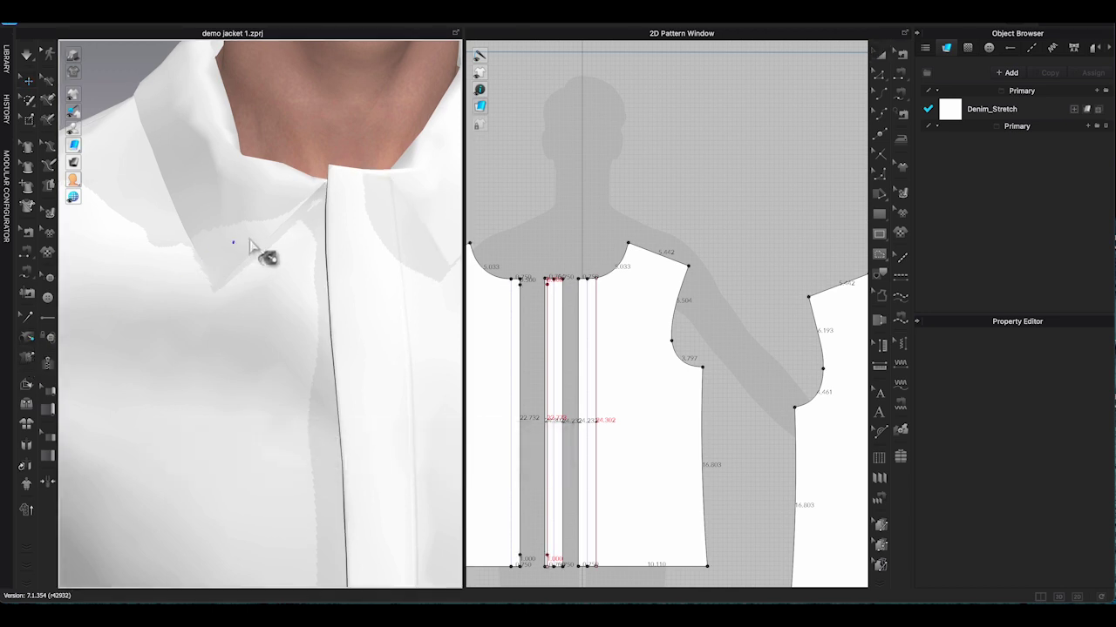
pyautogui.moveTo(321, 240); pyautogui.dragTo(334, 251, button='right')
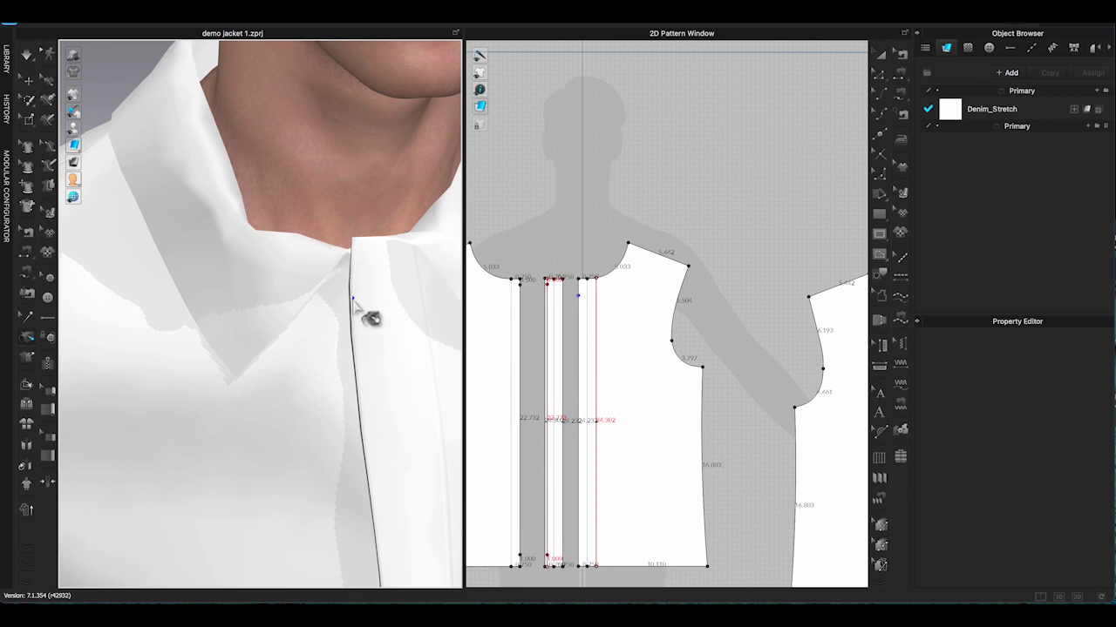
pyautogui.moveTo(352, 299); pyautogui.dragTo(340, 303, button='right')
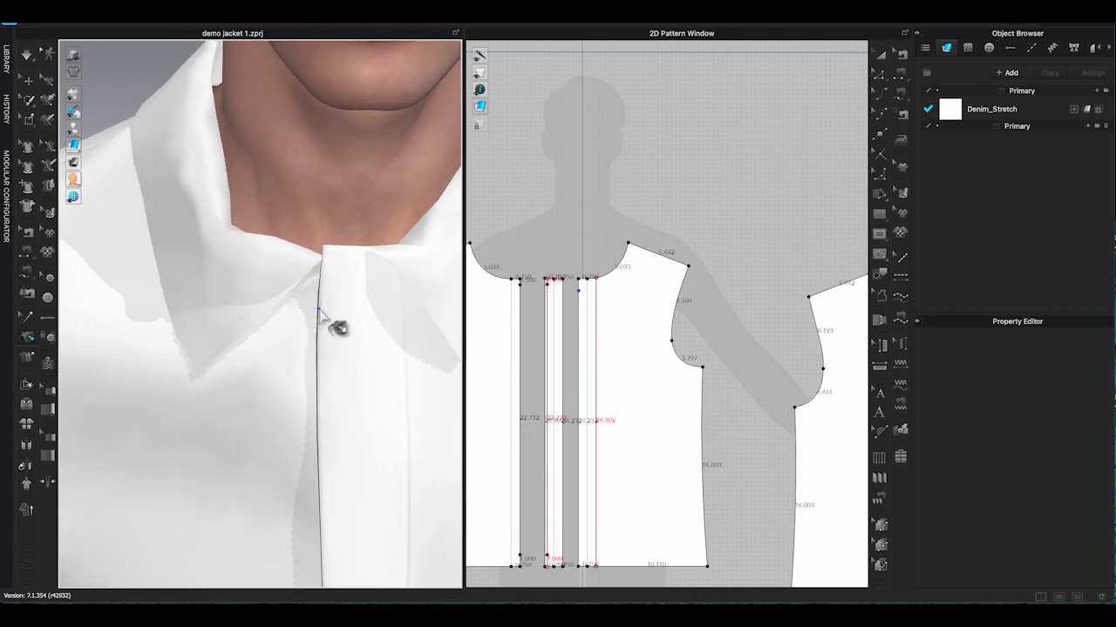
pyautogui.scroll(1, 328, 321)
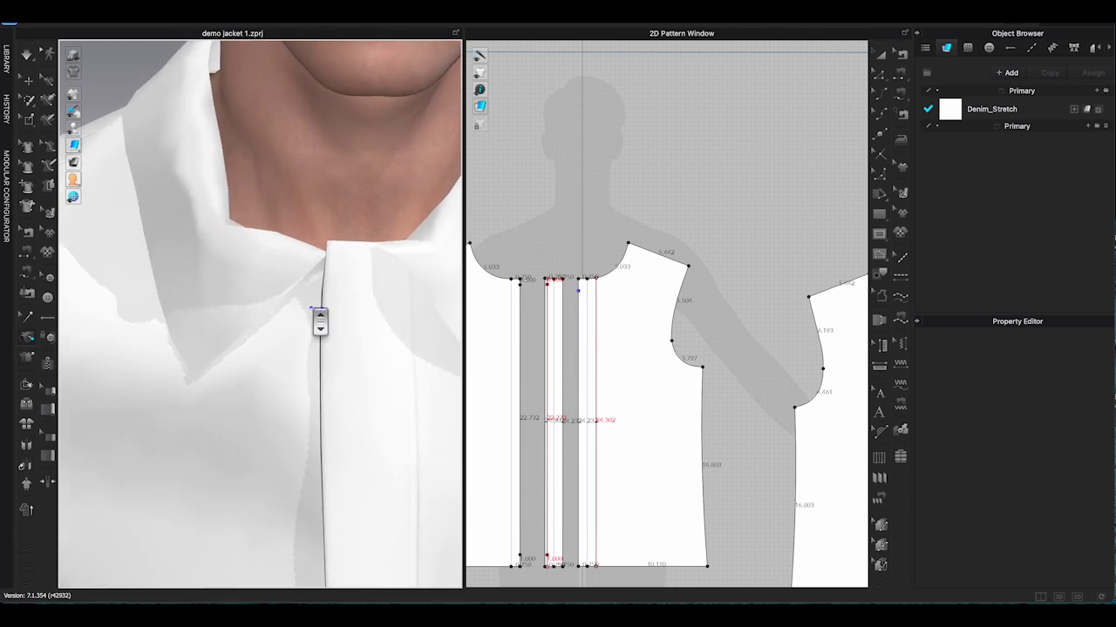
pyautogui.scroll(5, 322, 321)
pyautogui.moveTo(361, 331); pyautogui.dragTo(217, 341, button='middle')
pyautogui.scroll(3, 217, 341)
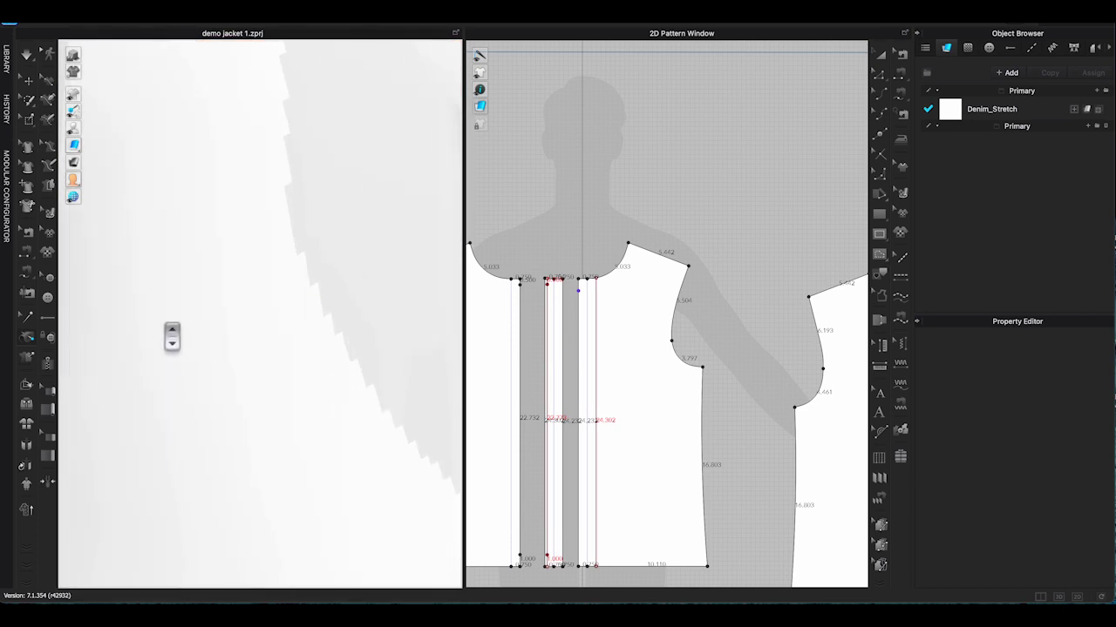
pyautogui.scroll(-4, 201, 339)
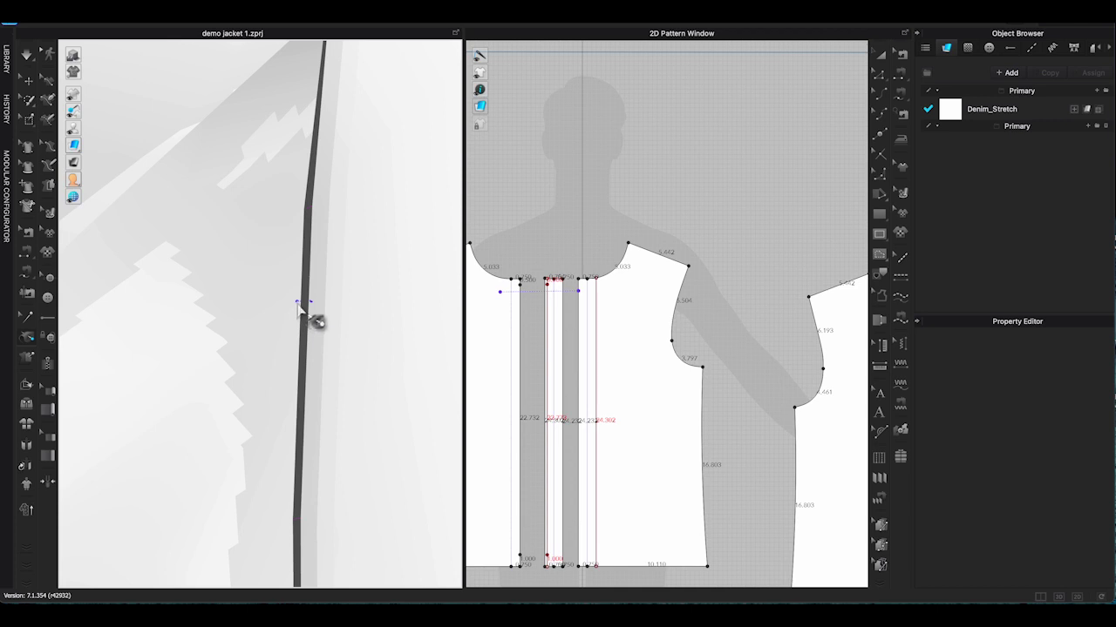
pyautogui.click(301, 302)
# - Simulate the jacket with the neckline tack and pull the collar into place
pyautogui.click(28, 84)
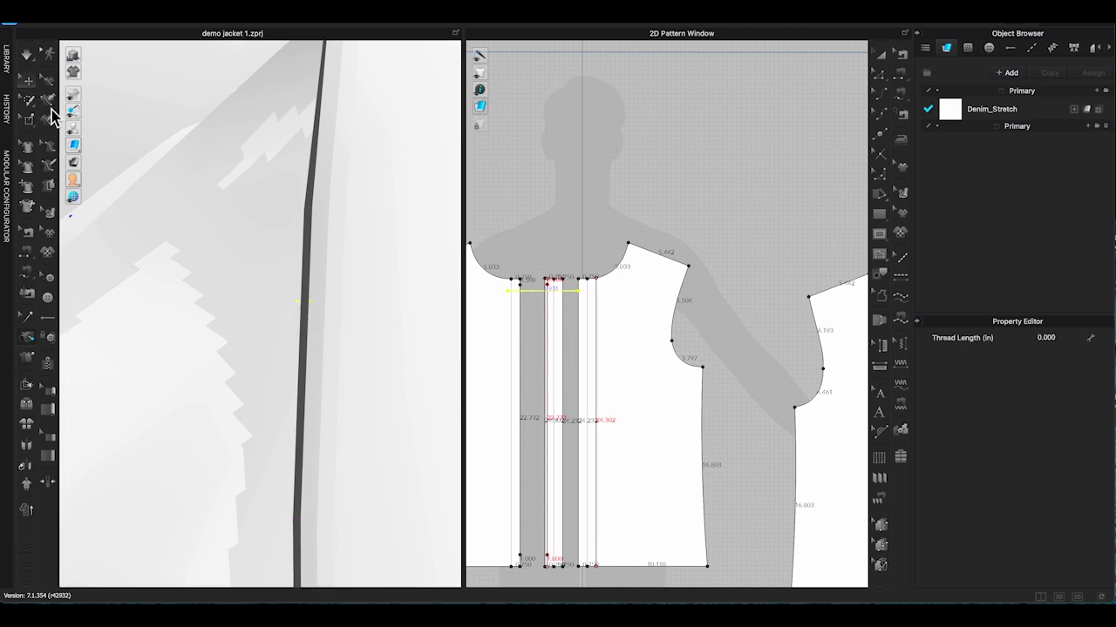
pyautogui.press('space')
pyautogui.scroll(-6, 304, 381)
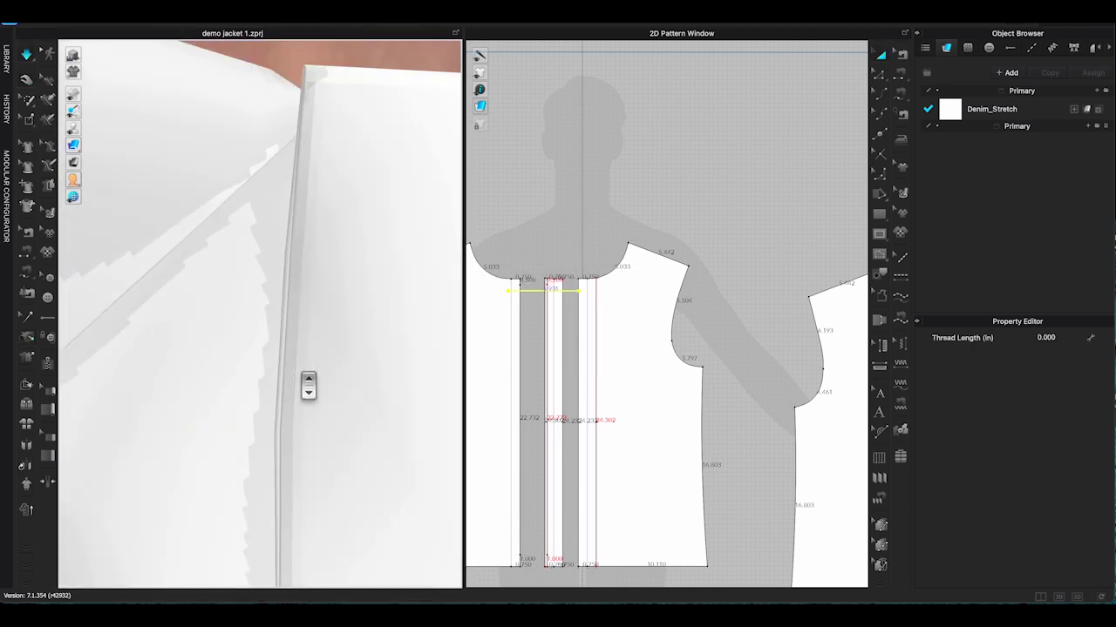
pyautogui.moveTo(296, 201); pyautogui.dragTo(232, 224)
pyautogui.scroll(-6, 282, 288)
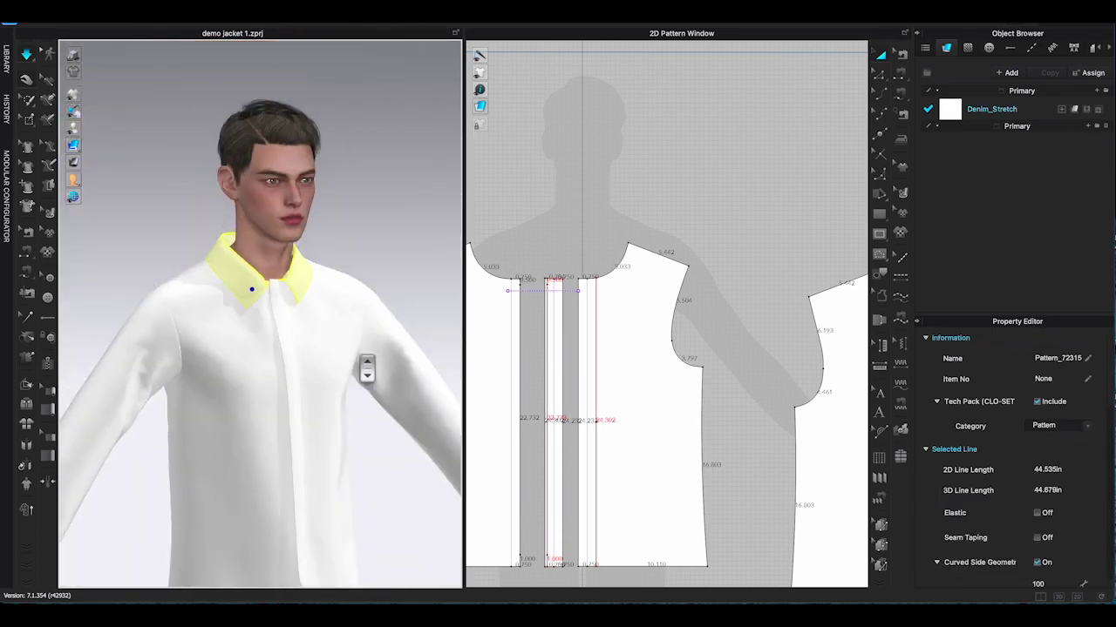
# - Pull the lower corner of the left front's placket flat against the right front at the hem
pyautogui.moveTo(369, 369); pyautogui.dragTo(272, 407, button='right')
pyautogui.click(399, 469)
pyautogui.press('space')
pyautogui.moveTo(398, 469); pyautogui.dragTo(308, 388, button='middle')
pyautogui.scroll(3, 308, 389)
pyautogui.moveTo(308, 389); pyautogui.dragTo(326, 445, button='right')
pyautogui.scroll(2, 329, 451)
pyautogui.moveTo(329, 451); pyautogui.dragTo(276, 552)
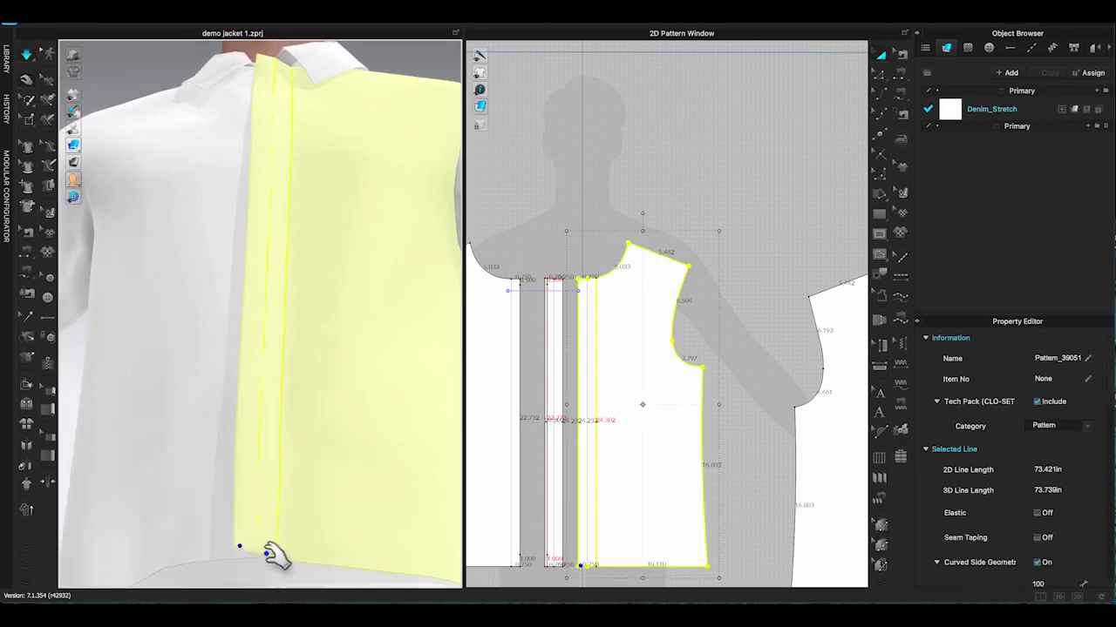
# - Tack the placket's lower edge onto the right front at the hem
pyautogui.scroll(3, 259, 561)
pyautogui.moveTo(259, 561); pyautogui.dragTo(361, 336, button='middle')
pyautogui.click(27, 337)
pyautogui.click(257, 507)
pyautogui.scroll(-6, 331, 553)
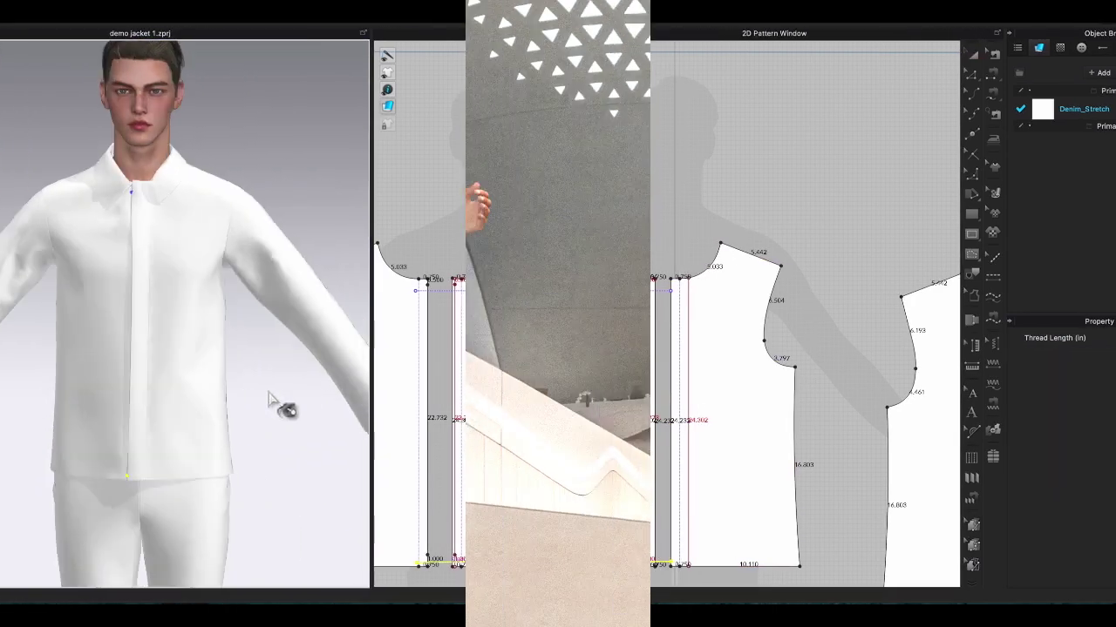